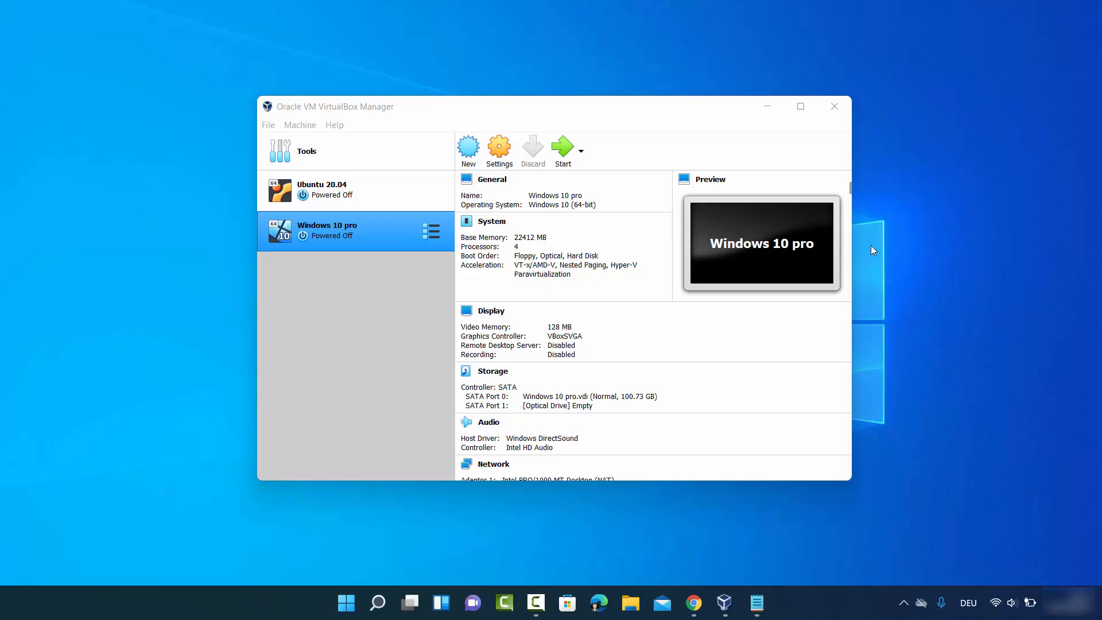
Step: Check VirtualBox for updates (already up to date), then return to the 'windows 11 iso' search results
left_click(273, 122)
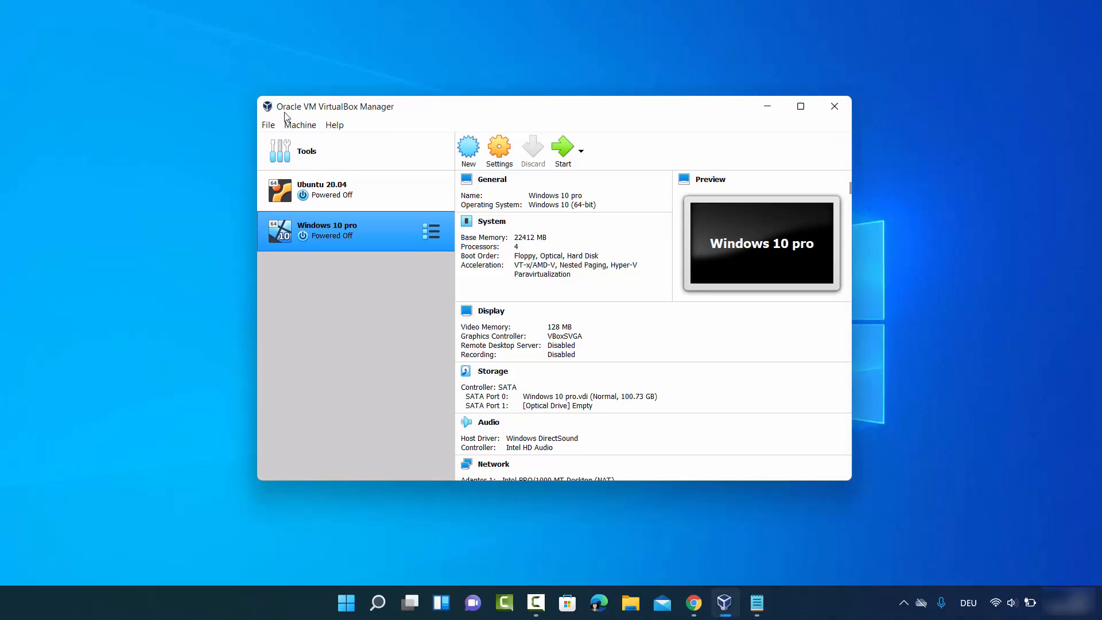
left_click(268, 125)
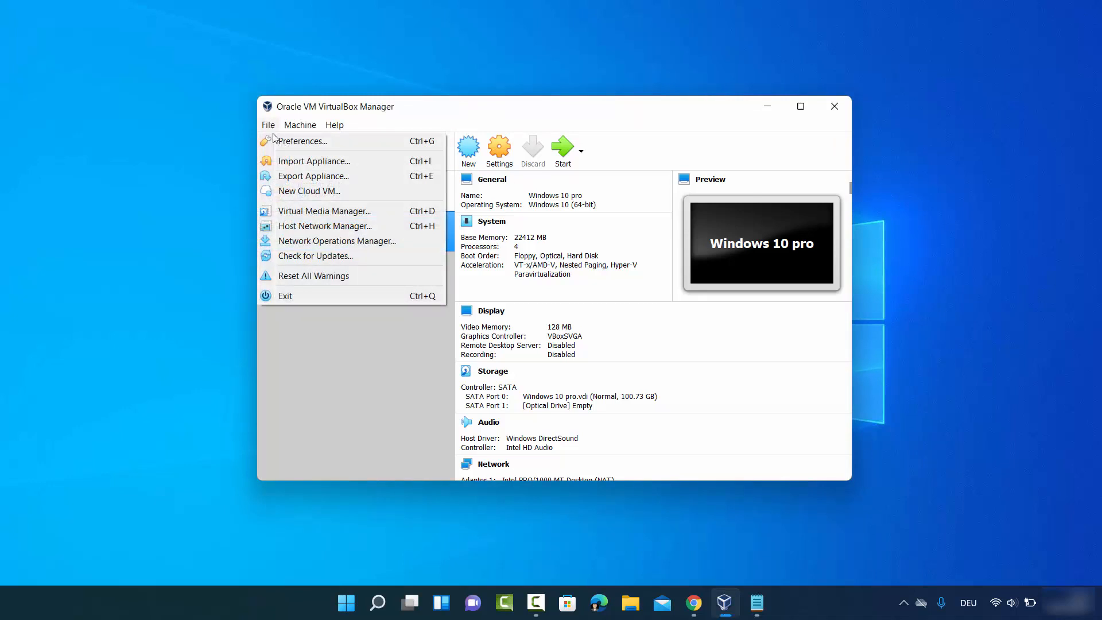
left_click(301, 257)
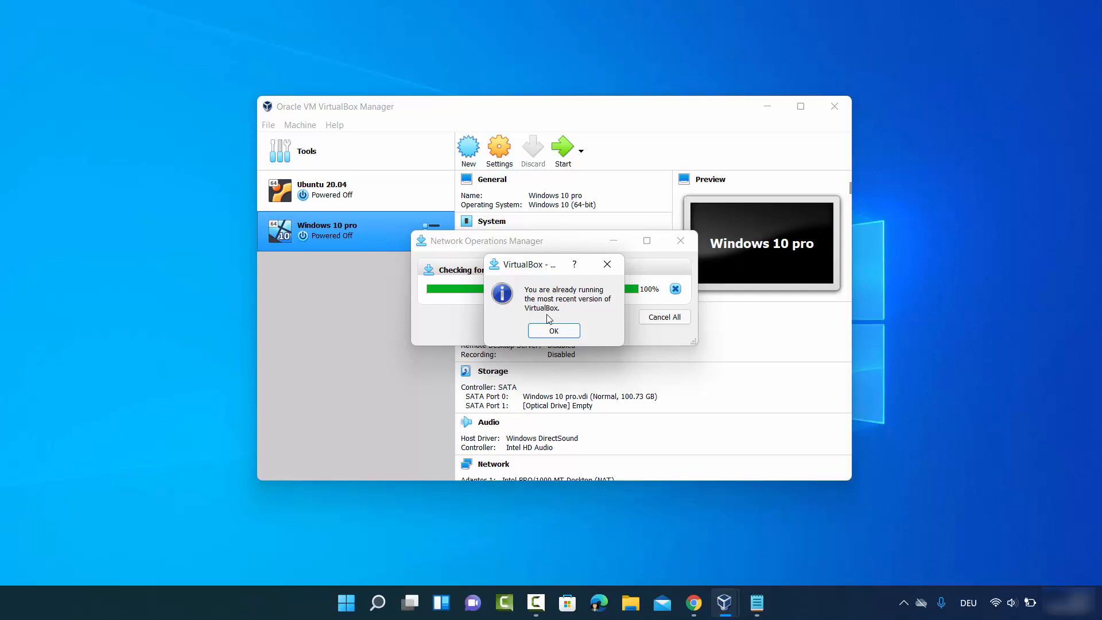
left_click(552, 330)
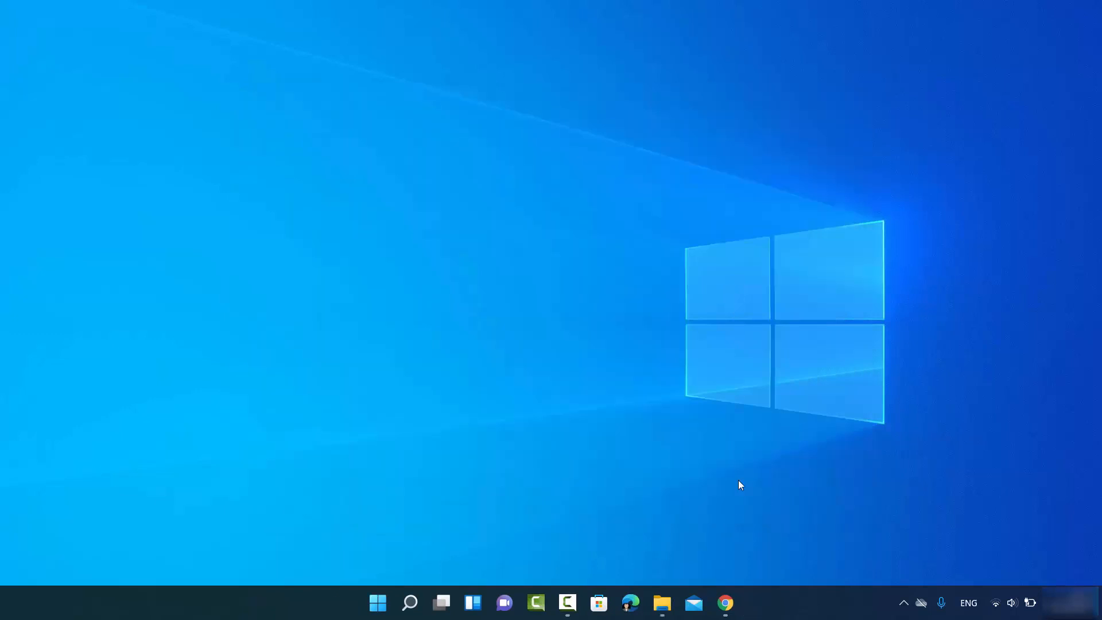
left_click(725, 603)
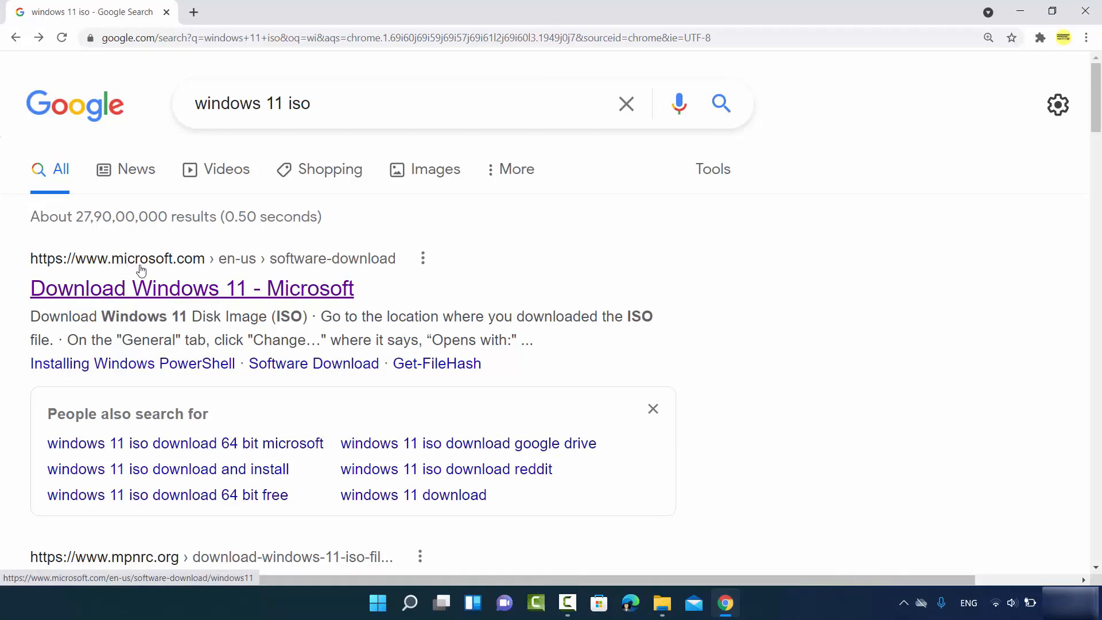
Step: Open Microsoft's Download Windows 11 page, decline the Edge suggestion, and scroll to the Disk Image (ISO) section
left_click(244, 296)
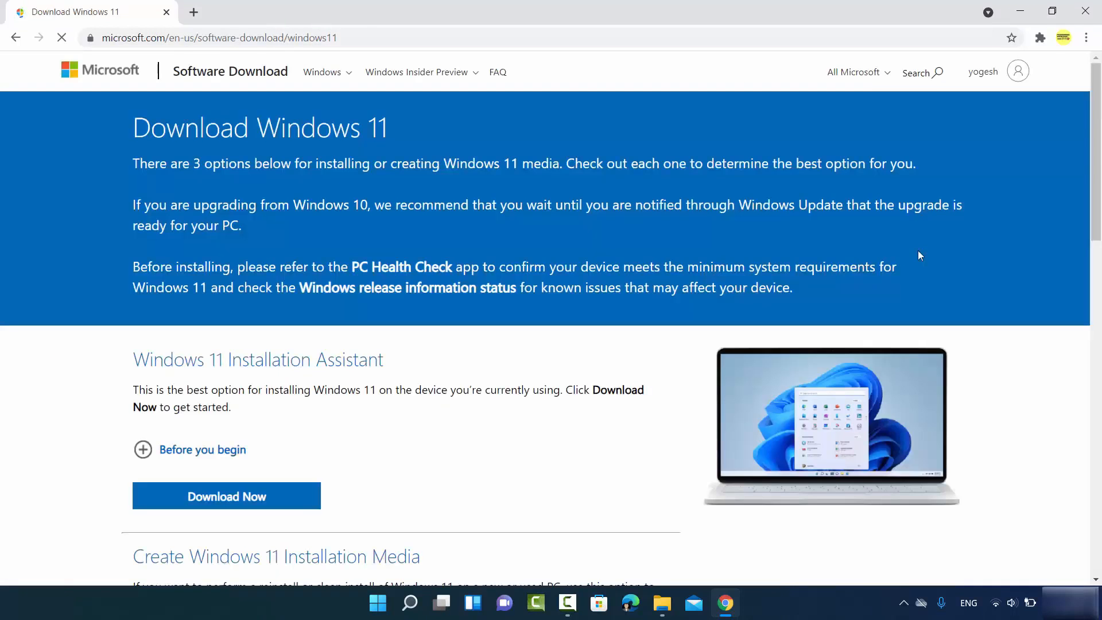
left_click(468, 34)
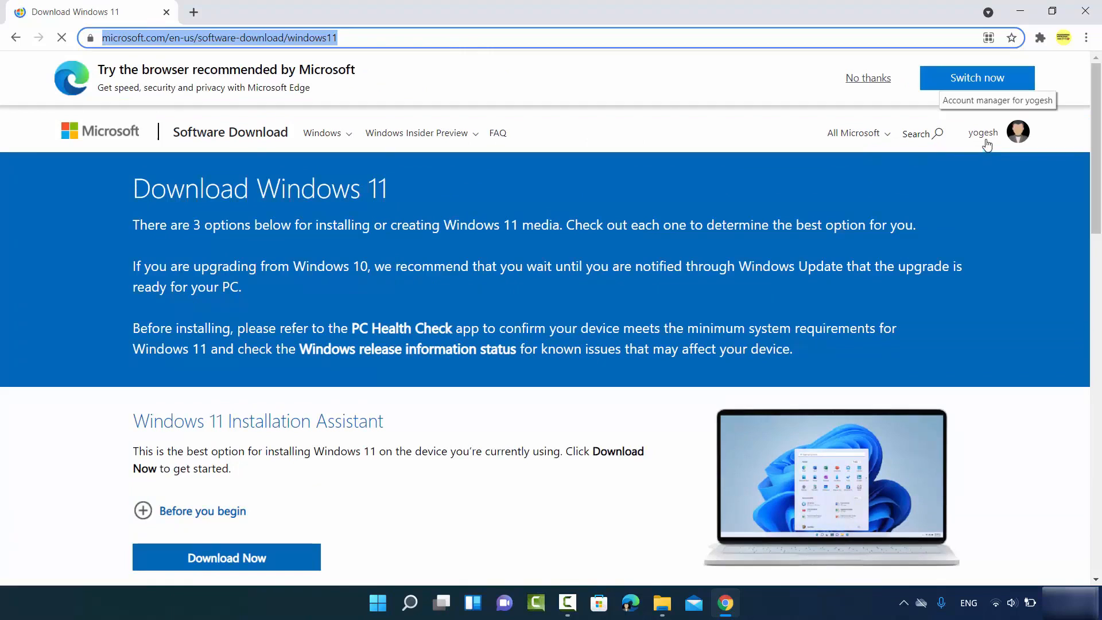
left_click(866, 78)
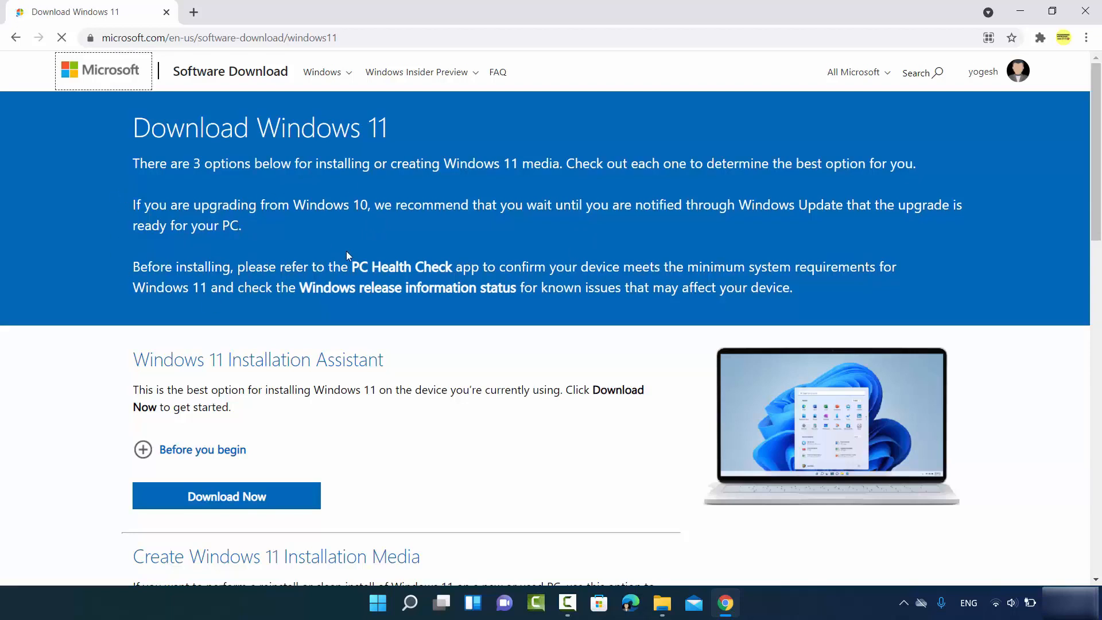
scroll(347, 256, "down", 1)
scroll(347, 255, "down", 4)
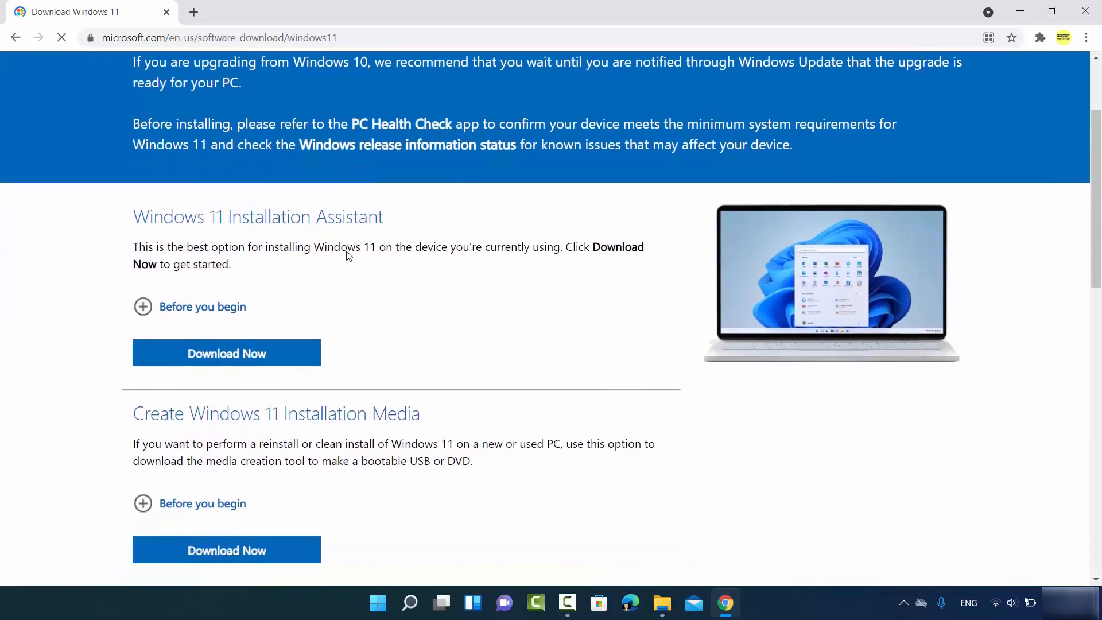
scroll(406, 296, "down", 1)
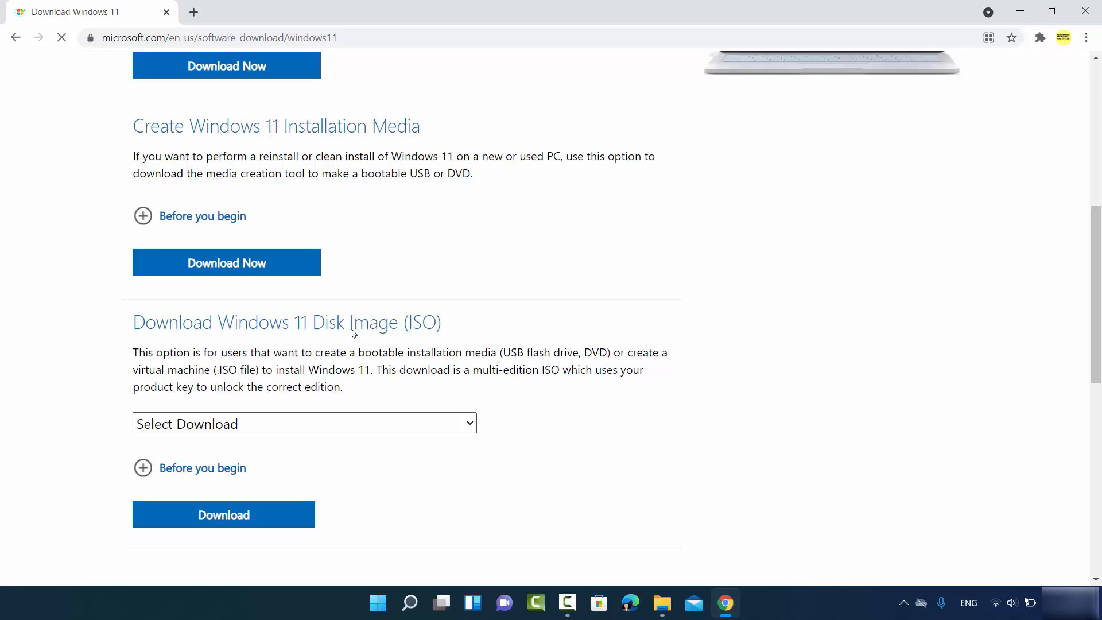
scroll(353, 332, "down", 1)
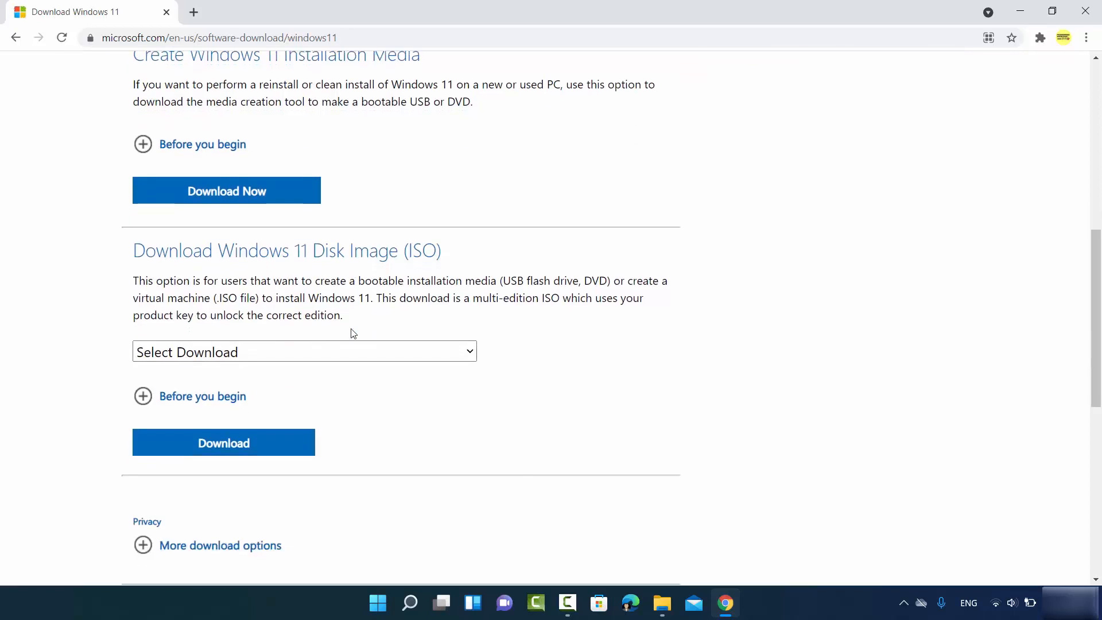
Step: Select Windows 11 in the disk image dropdown and request its download
left_click(312, 352)
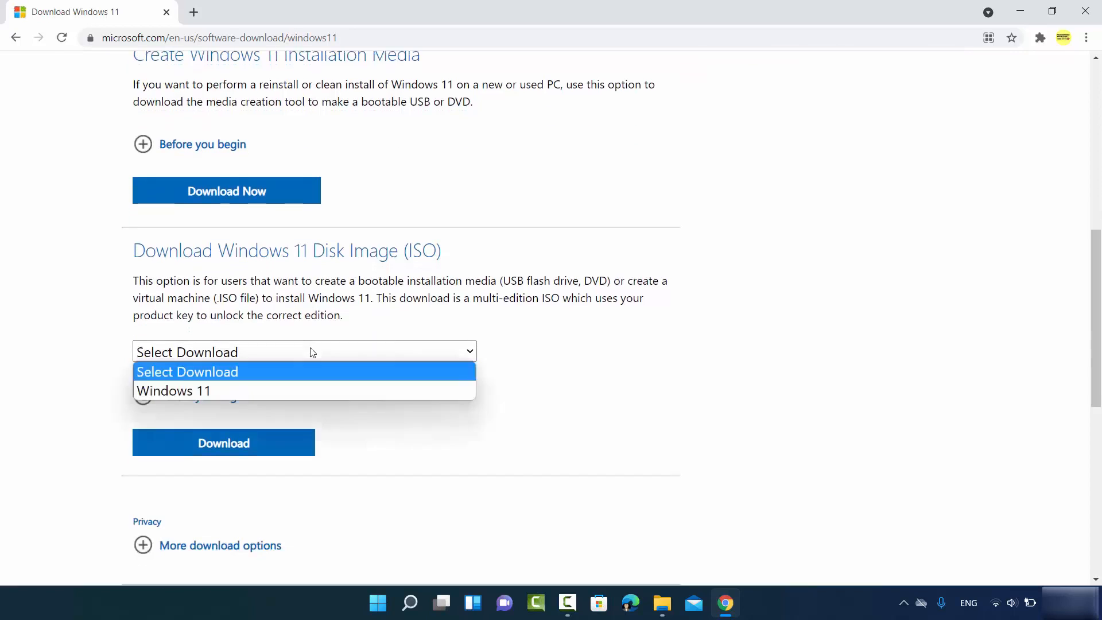
left_click(229, 389)
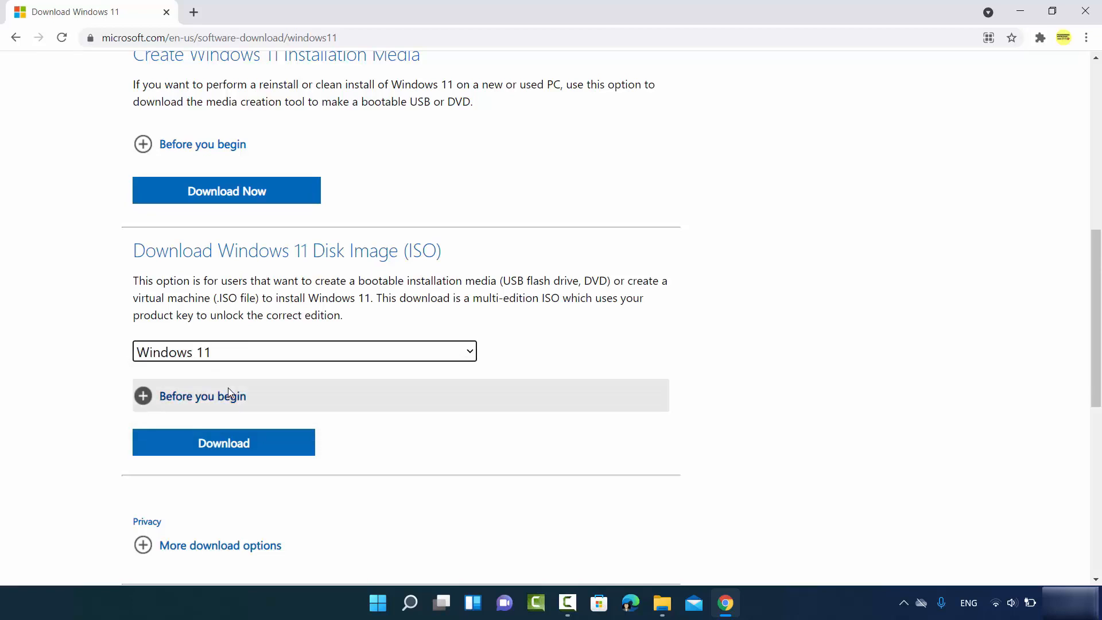
scroll(244, 382, "down", 1)
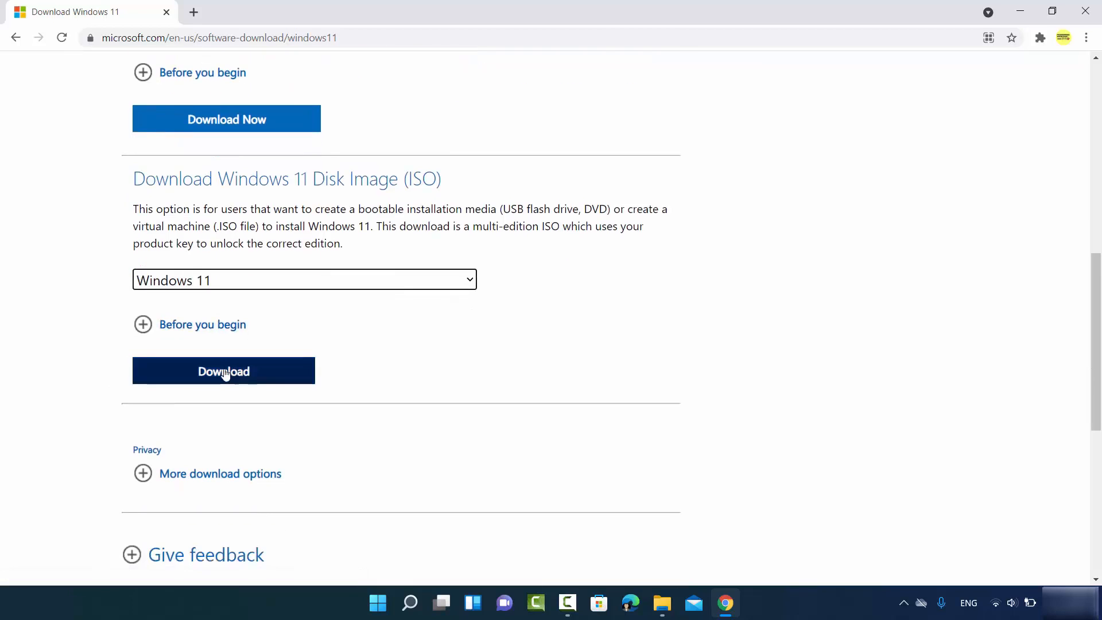
left_click(232, 373)
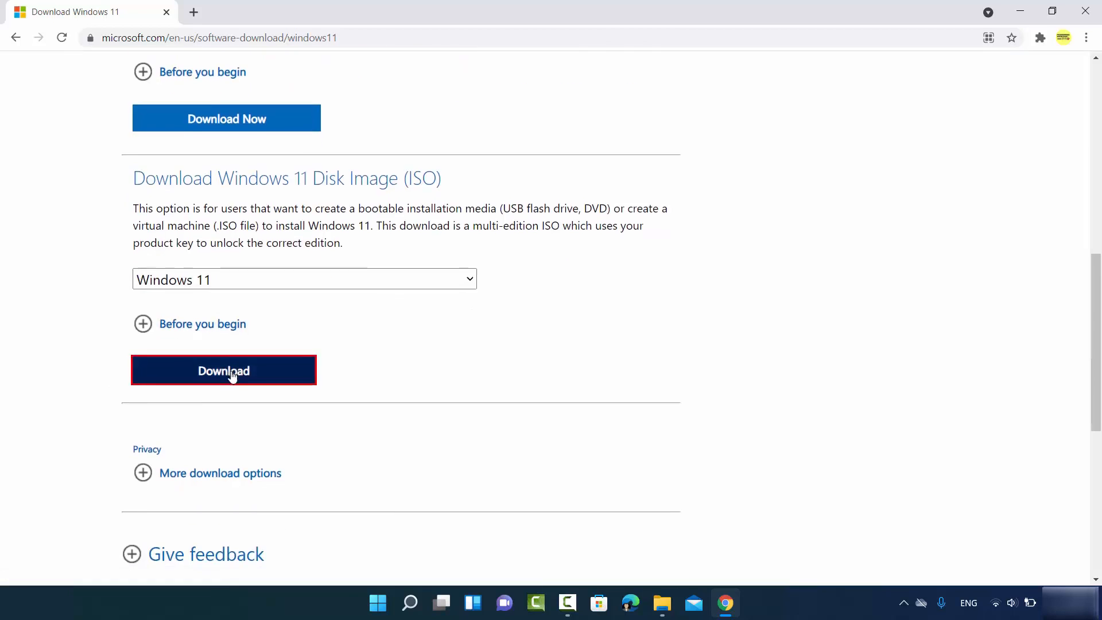
scroll(232, 377, "down", 3)
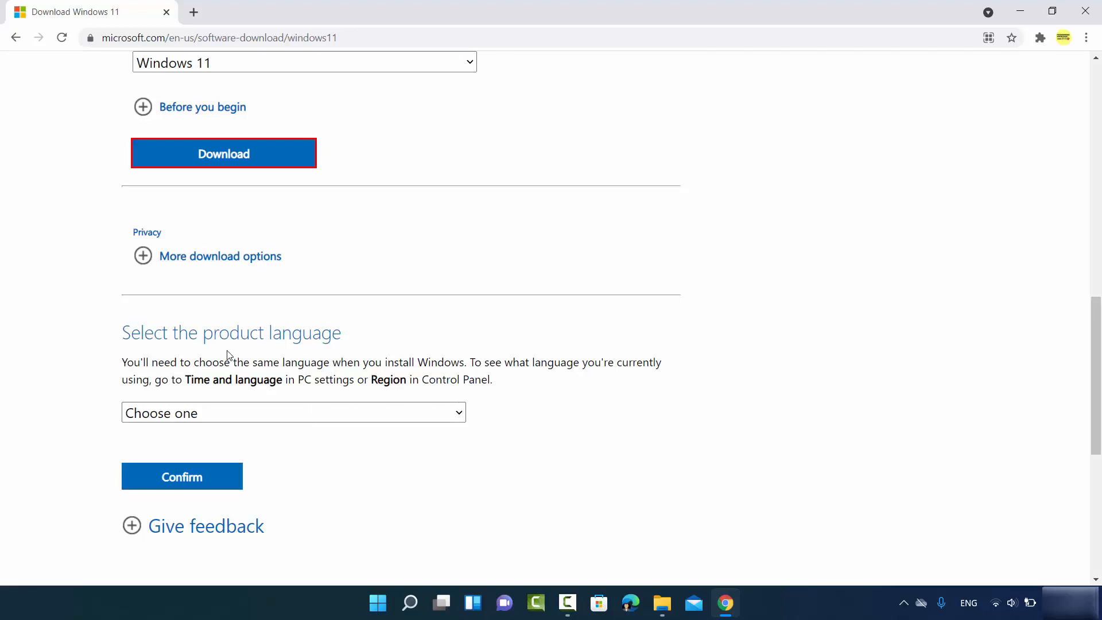
Step: Confirm English International as the product language and start the 64-bit ISO download
left_click(220, 409)
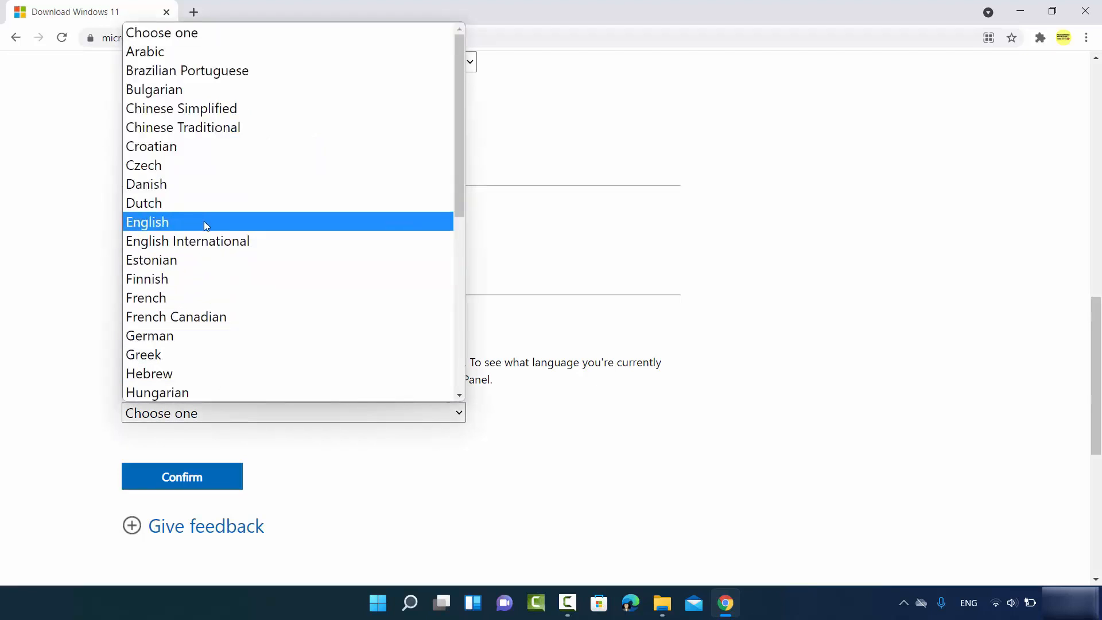
left_click(199, 240)
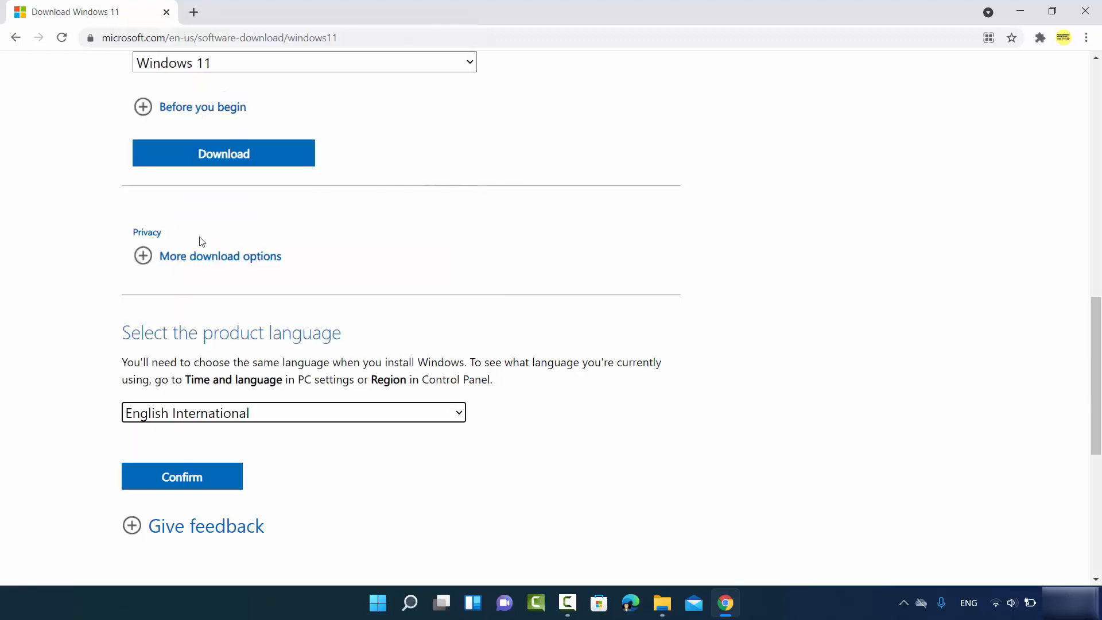
scroll(242, 276, "down", 4)
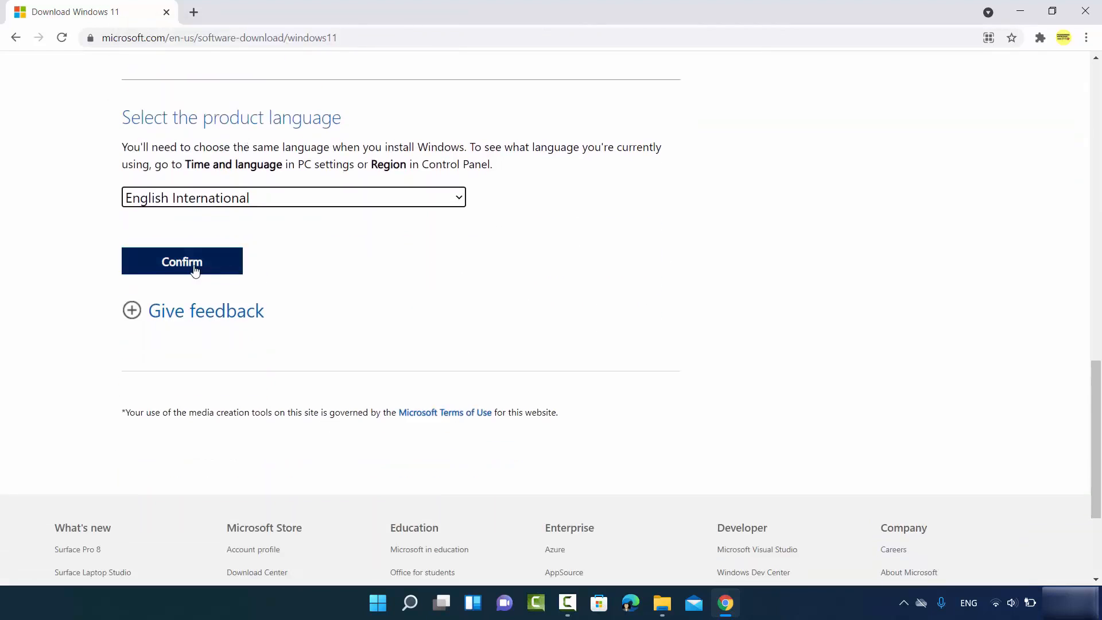
left_click(195, 270)
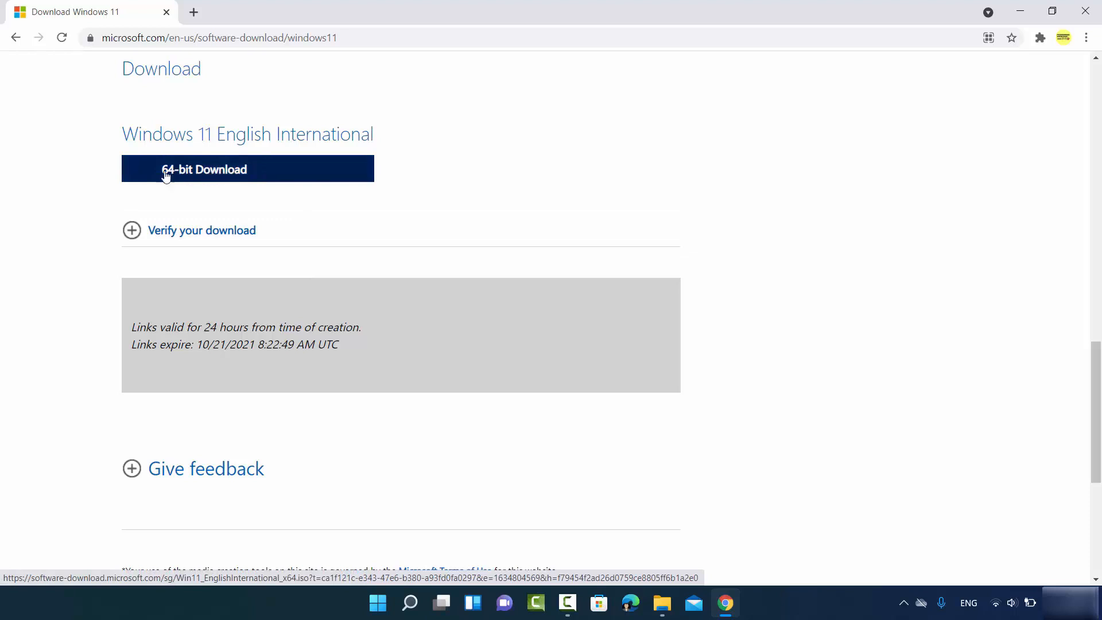
left_click(217, 176)
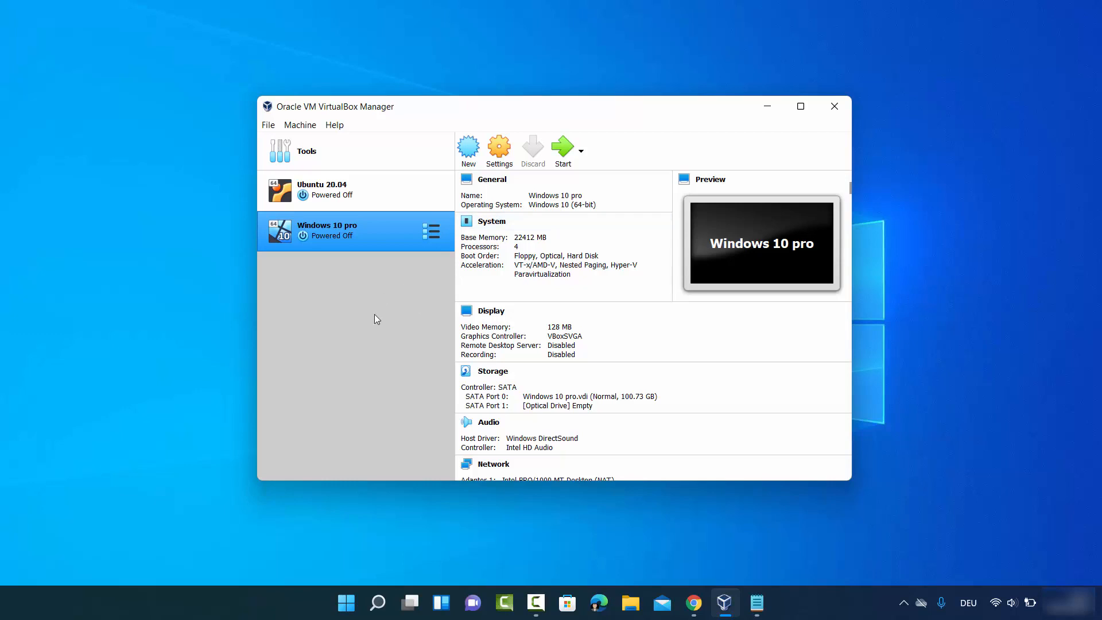
Step: Start a new VM named 'Windows 11' with version Windows 11 (64-bit)
left_click(477, 153)
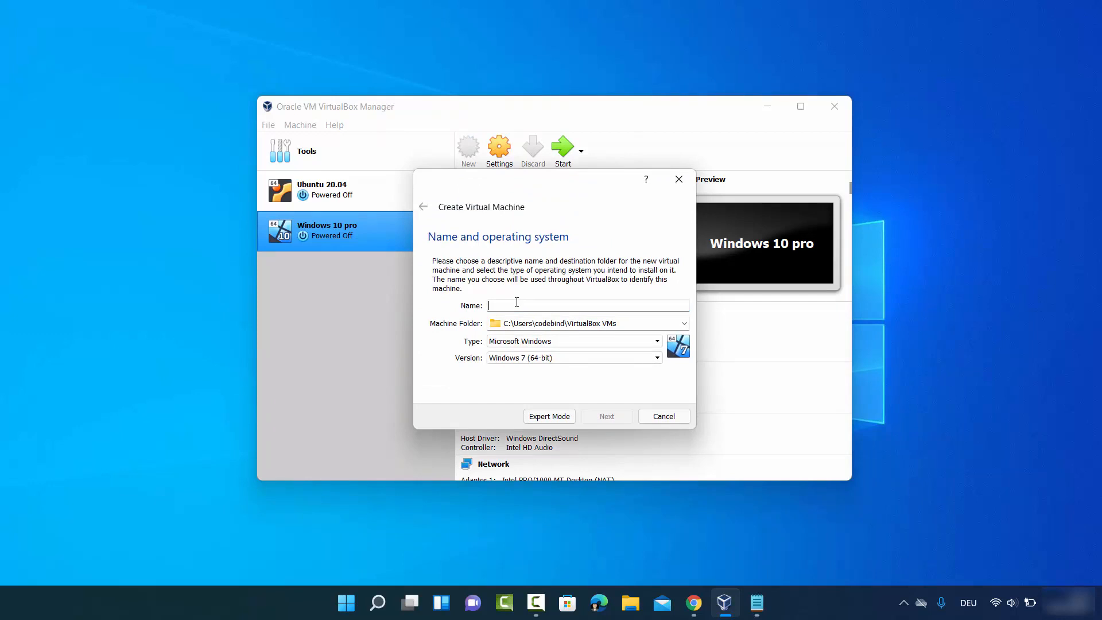
type("Windows 11")
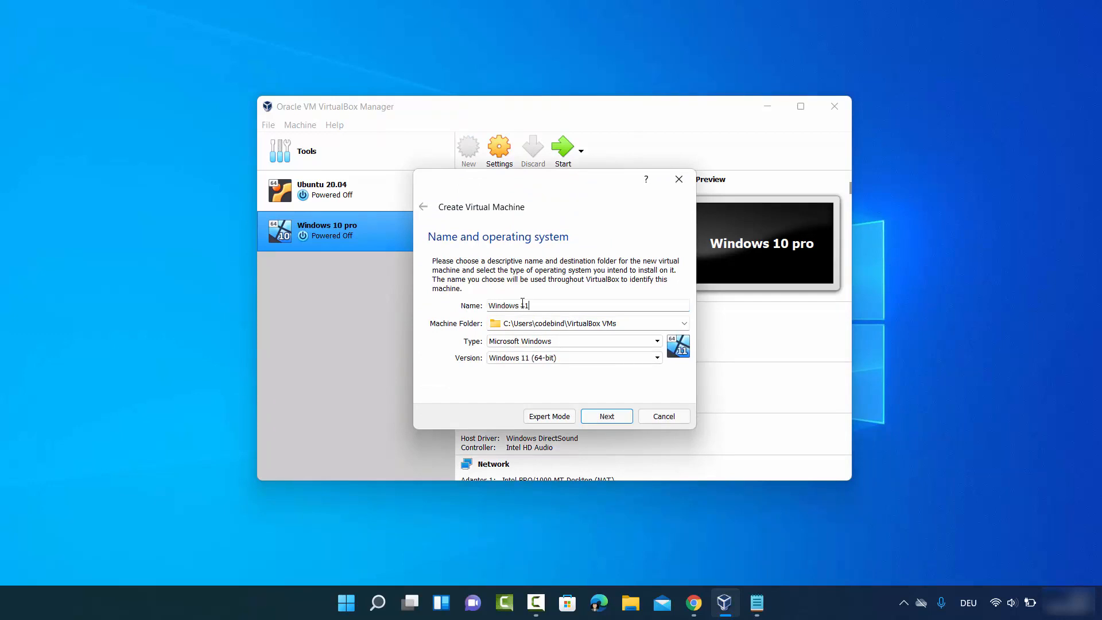
left_click(508, 359)
left_click(460, 376)
left_click(503, 362)
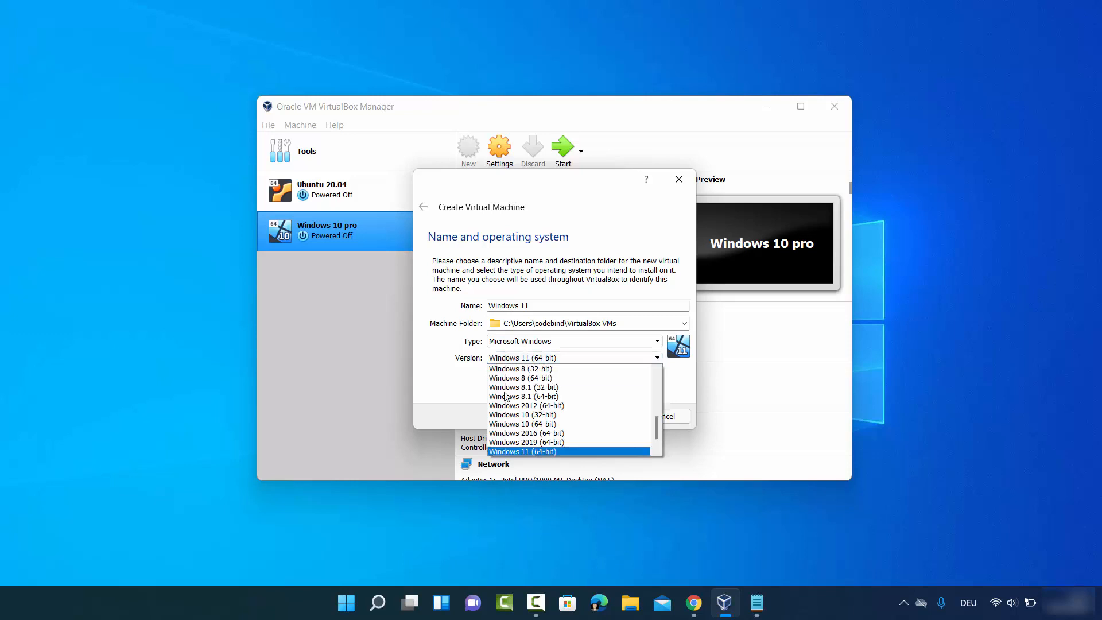
left_click(524, 451)
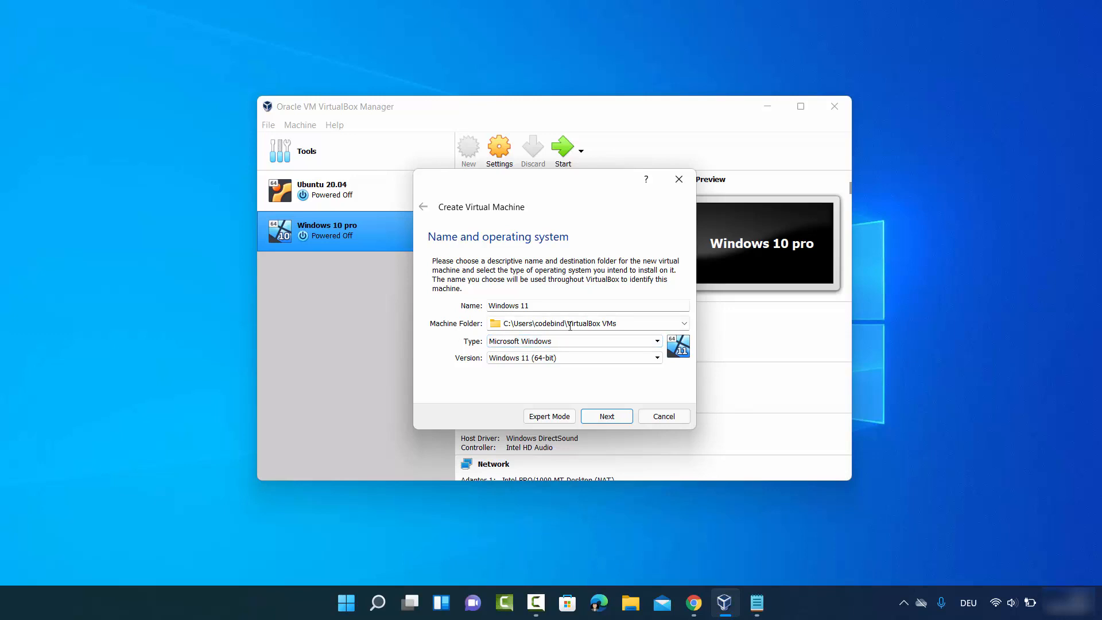
Step: Store the machine in D:\Windows 11 and continue to the memory size step
left_click(684, 323)
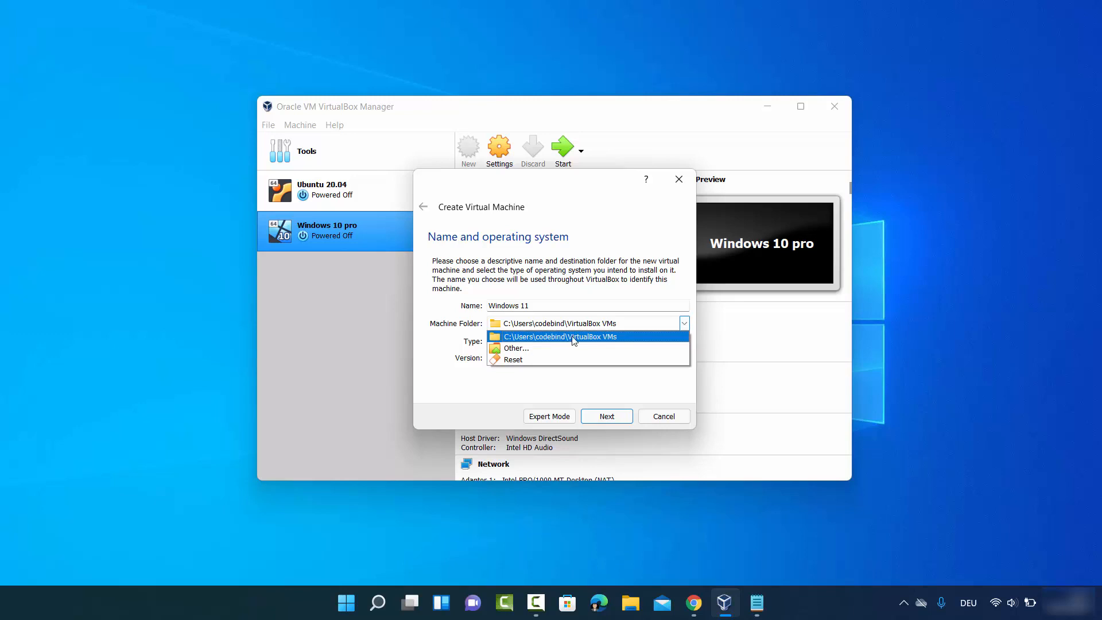
left_click(525, 349)
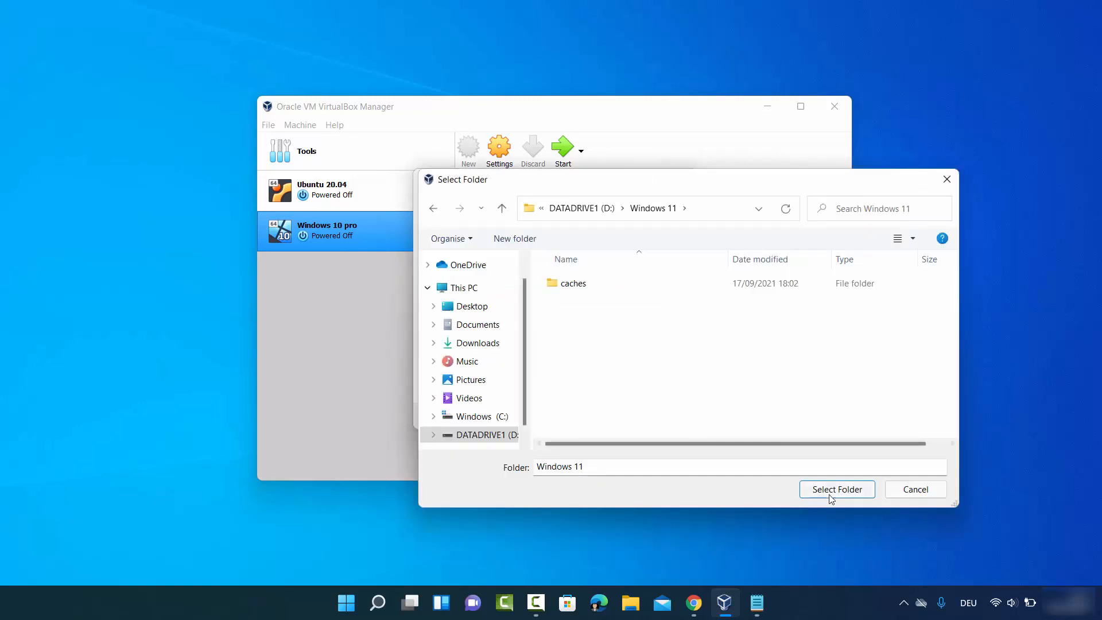
left_click(839, 491)
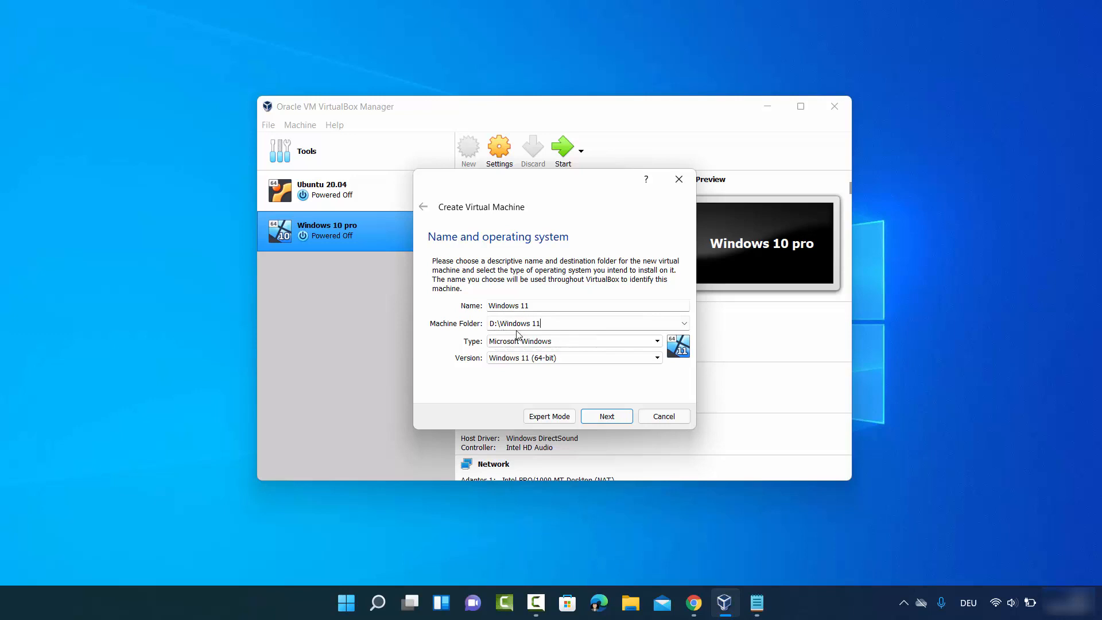
left_click(595, 413)
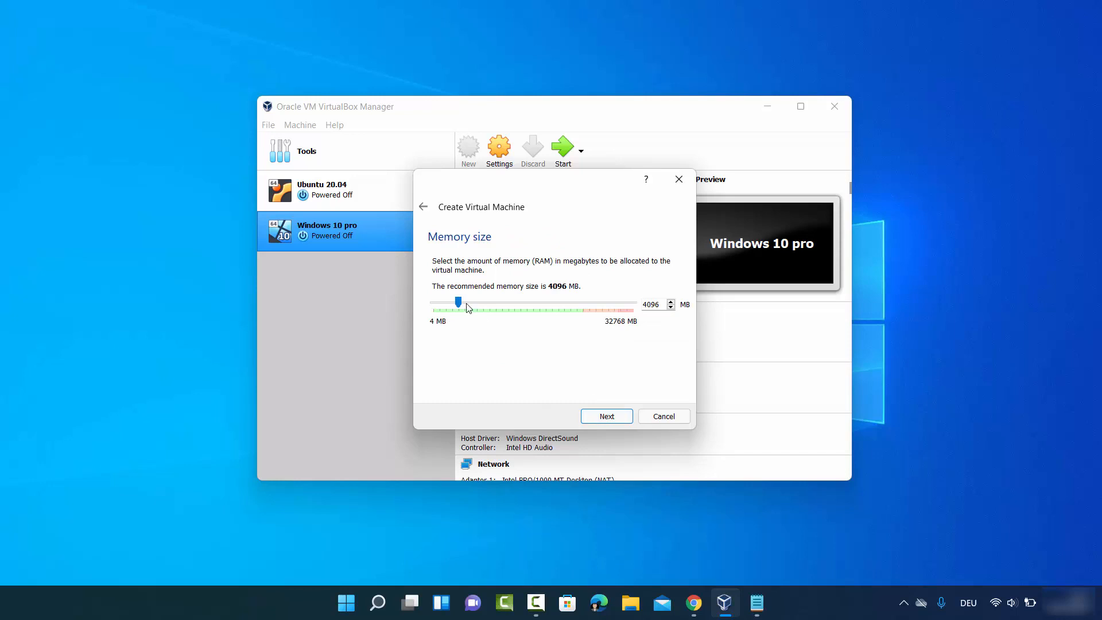
Step: Drag the memory slider to 20152 MB and choose to create a virtual hard disk now
left_click_drag(459, 303, 583, 313)
left_click(599, 418)
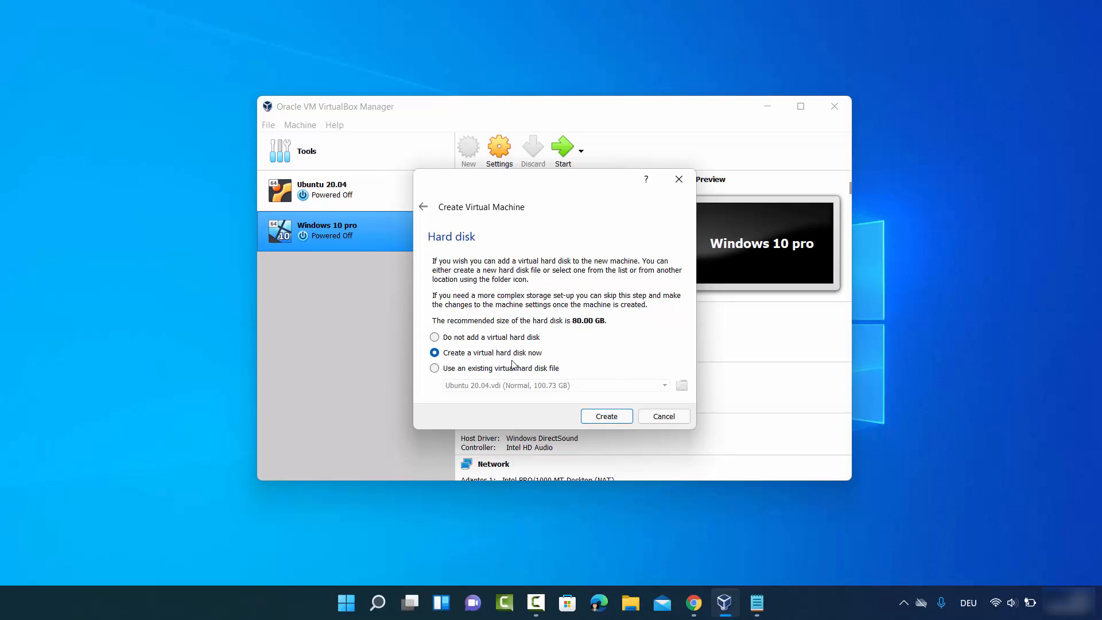
left_click(599, 419)
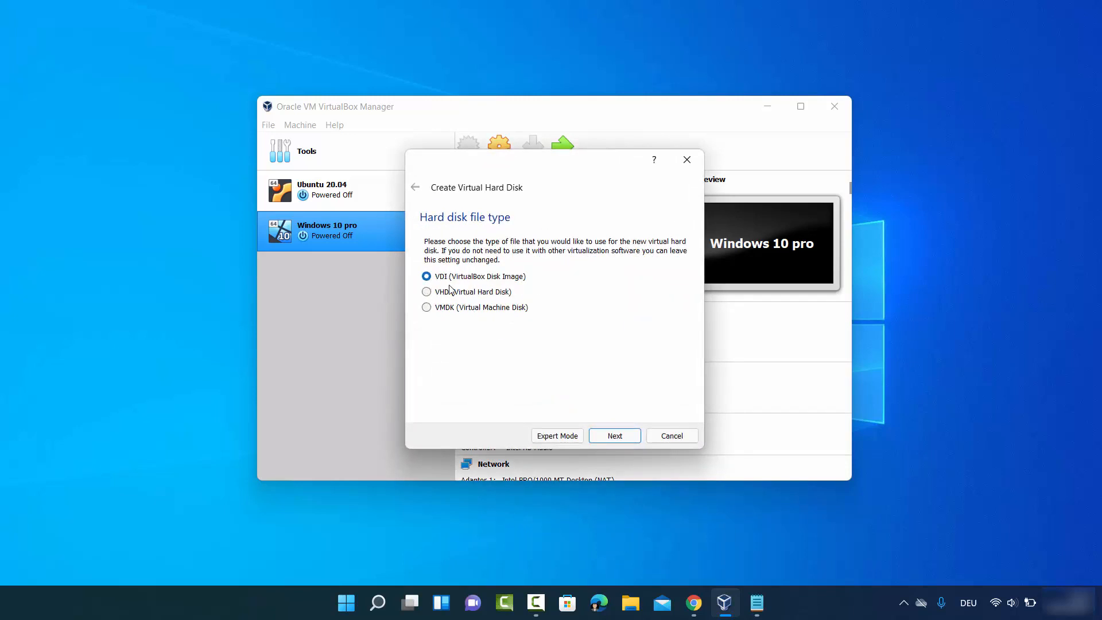
Step: Keep VDI and dynamic allocation, and raise the disk size to 100.73 GB
left_click(613, 440)
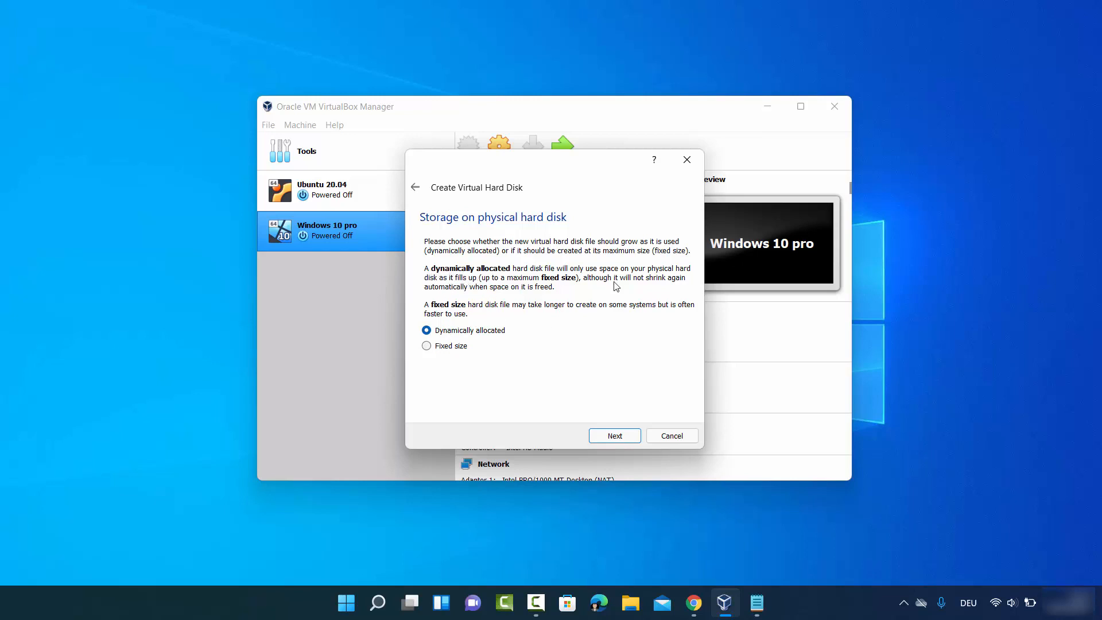
left_click(610, 439)
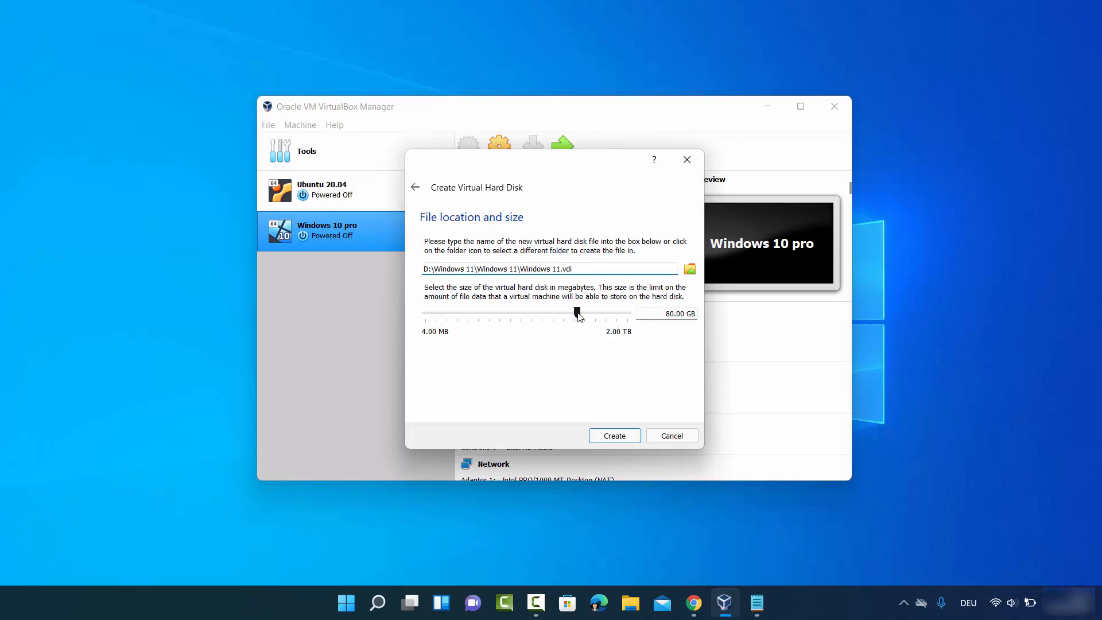
left_click_drag(579, 315, 584, 316)
Step: Create the disk, then set Shared Clipboard and Drag'n'Drop to Bidirectional in the VM settings
left_click(602, 438)
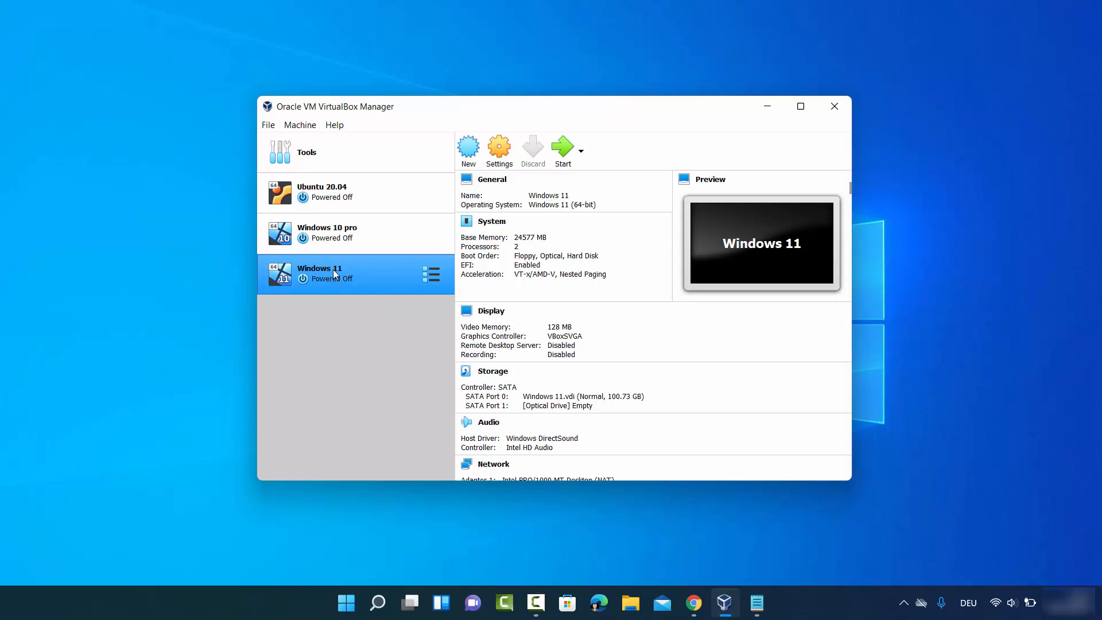
left_click(498, 164)
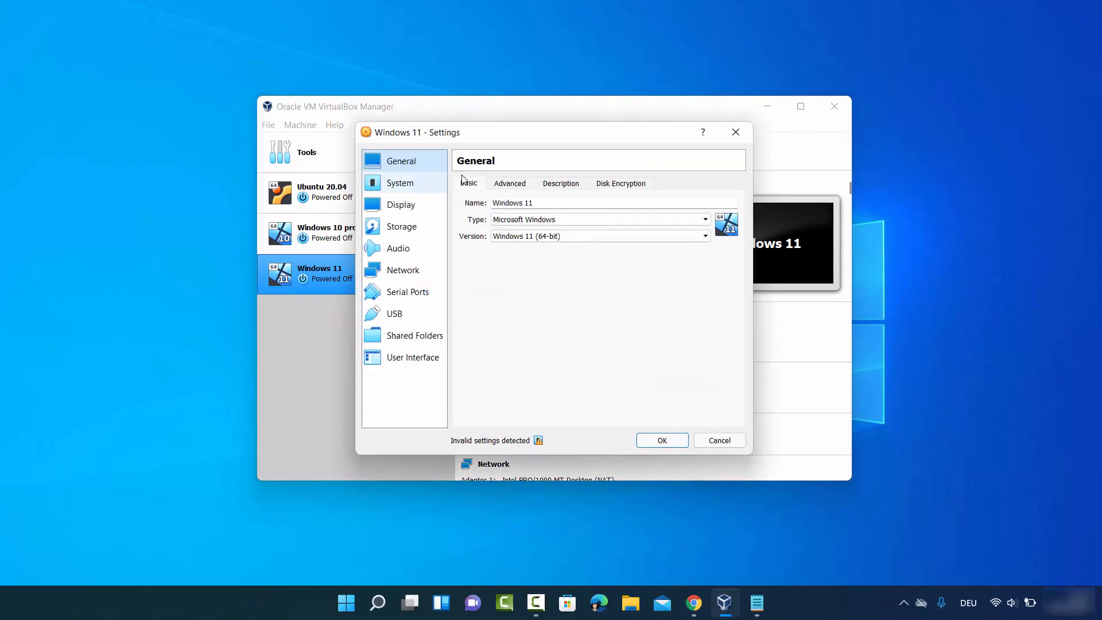
left_click(510, 186)
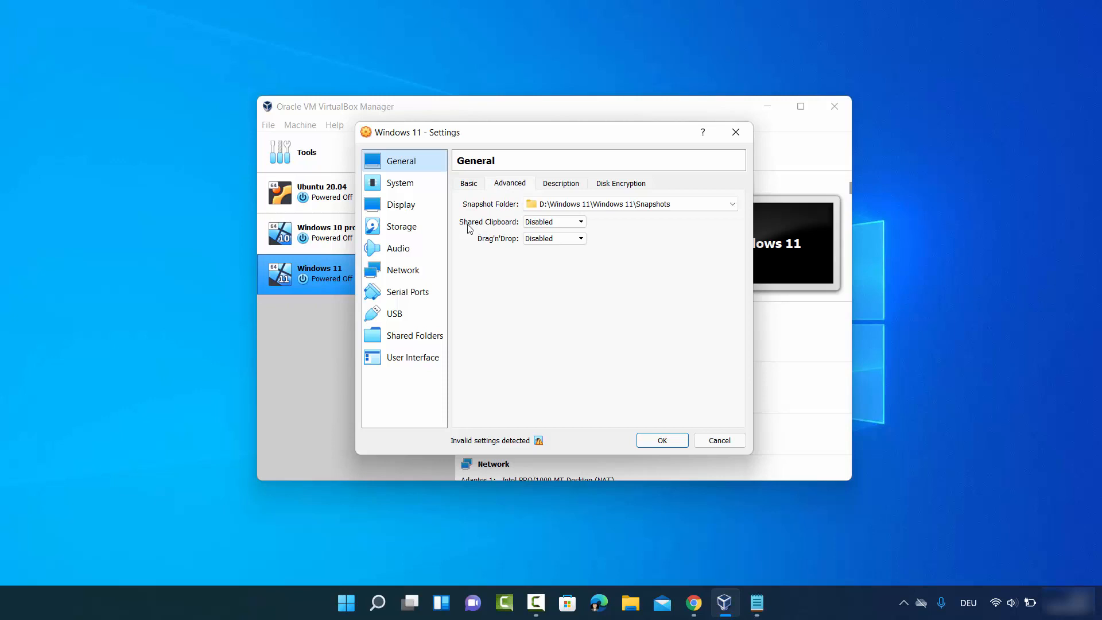
left_click(546, 221)
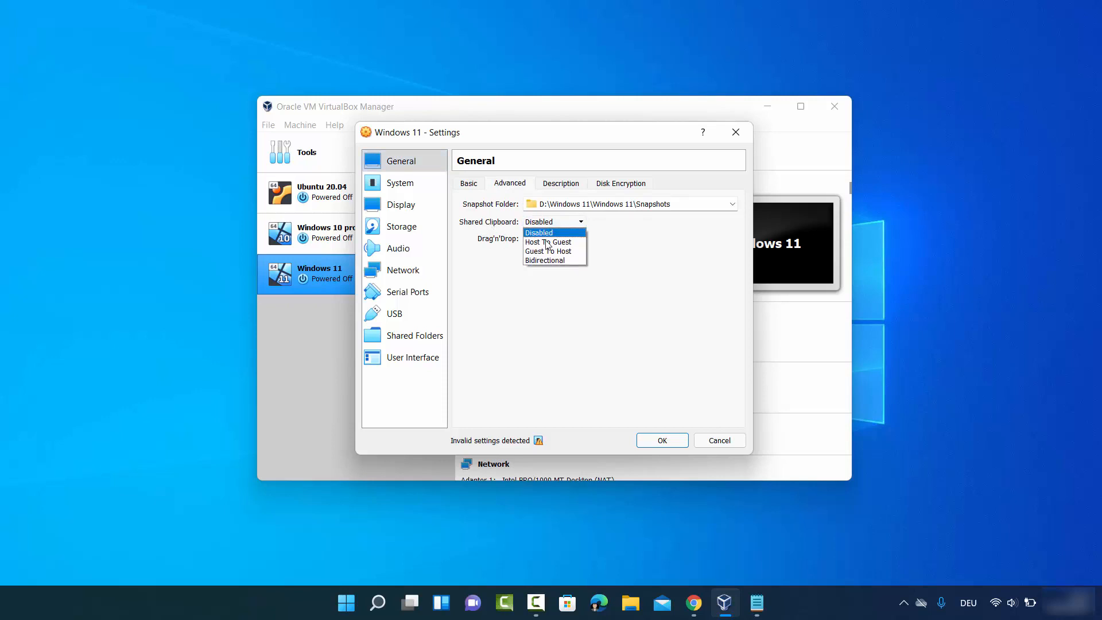
left_click(545, 260)
left_click(546, 238)
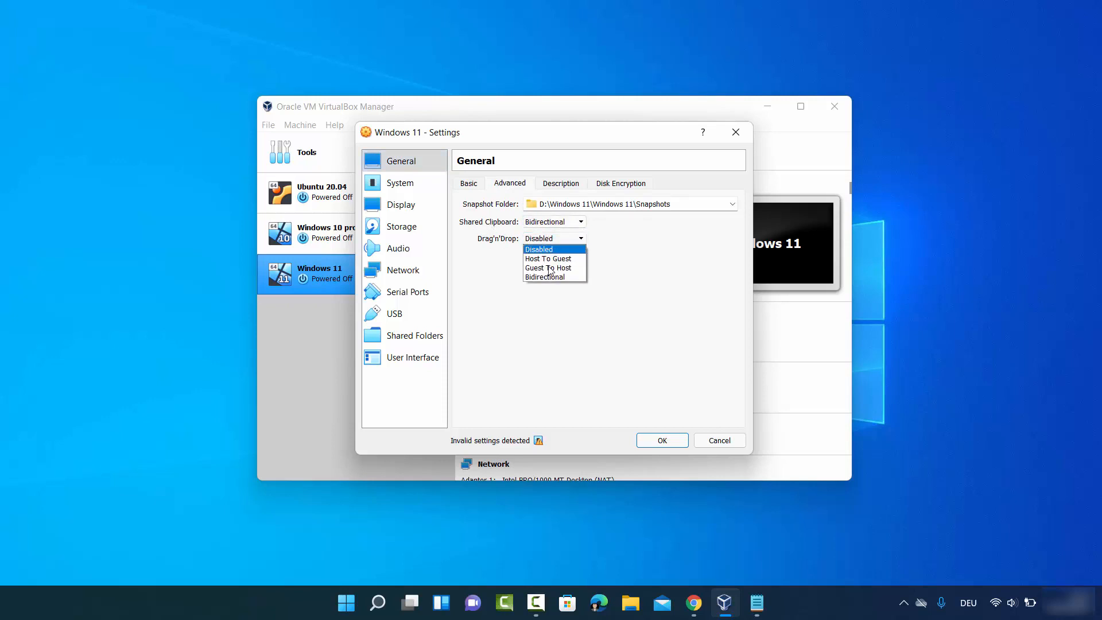
left_click(548, 276)
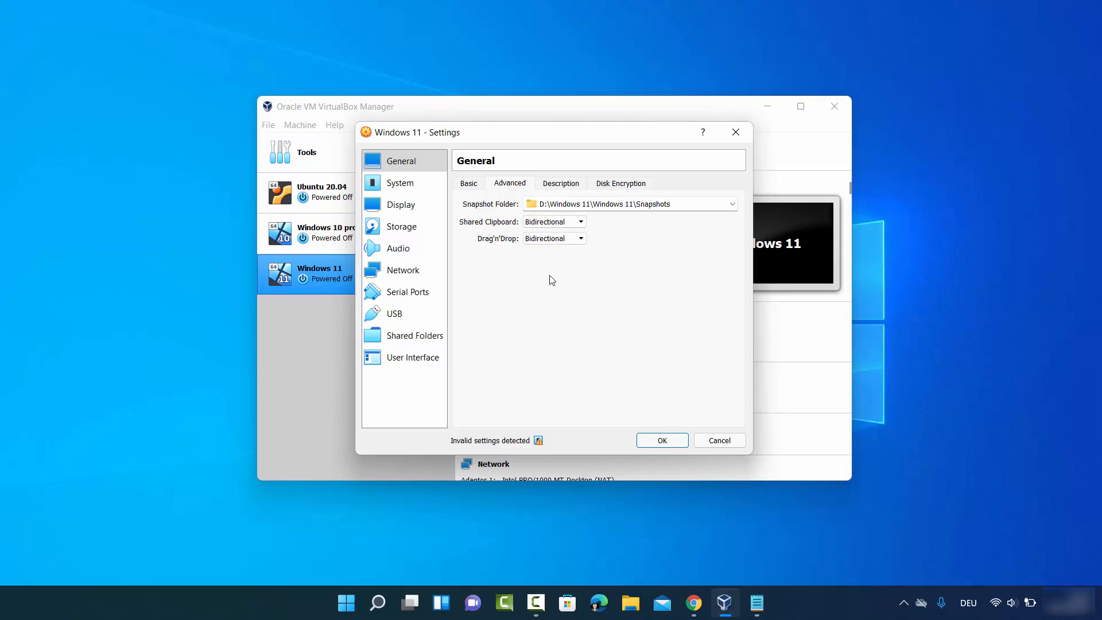
Step: Review the description and encryption options, then give the VM 4 processors
left_click(568, 185)
left_click(614, 185)
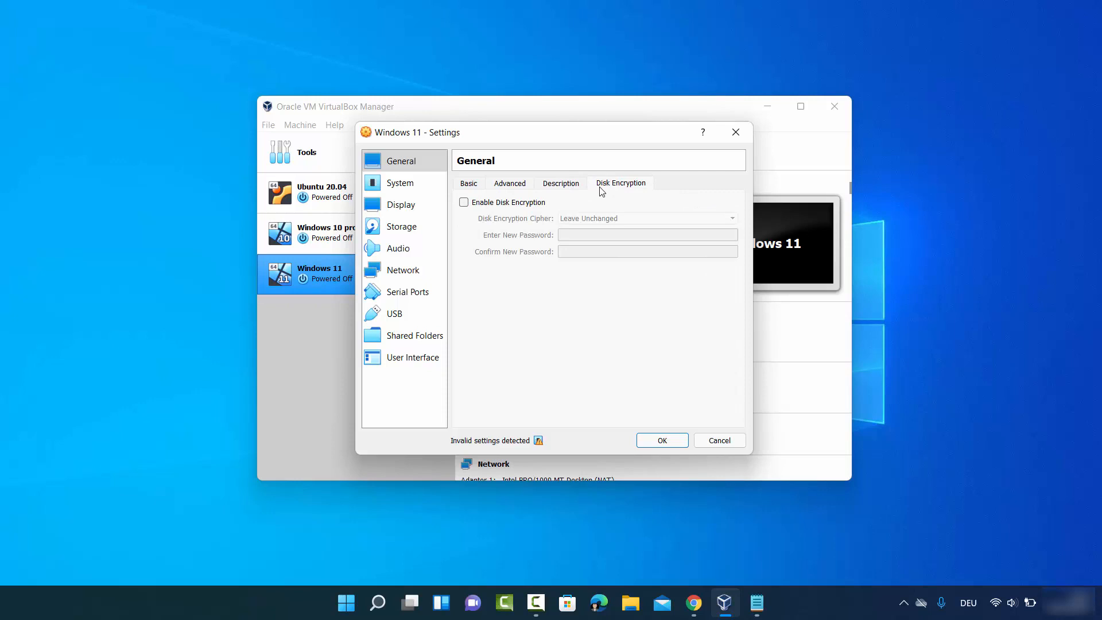
left_click(402, 193)
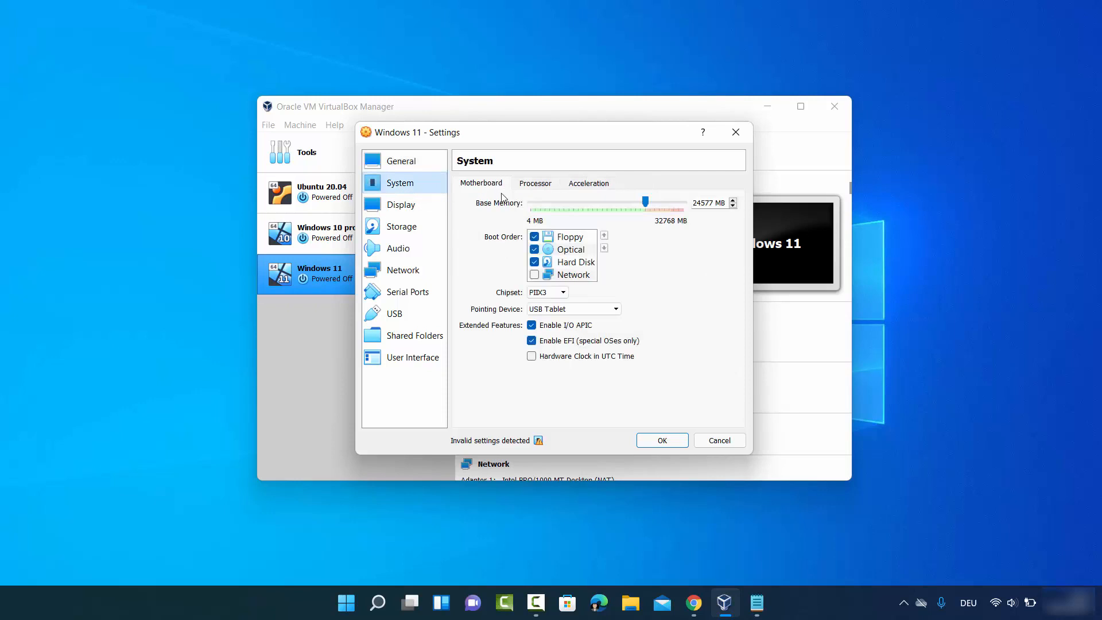
left_click(525, 187)
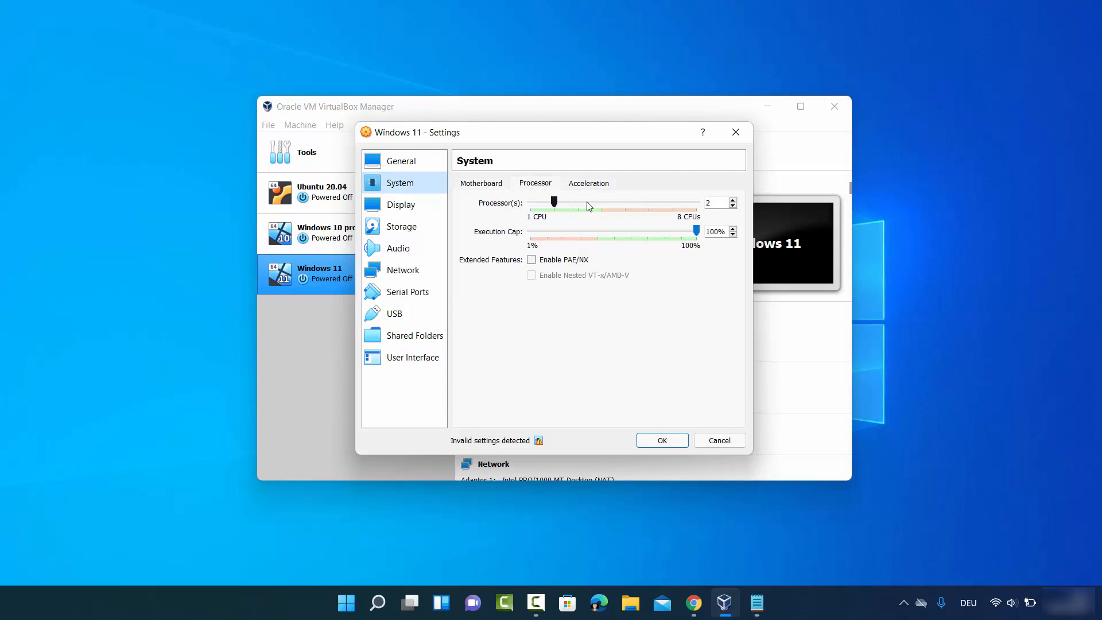
left_click(733, 201)
left_click(733, 201)
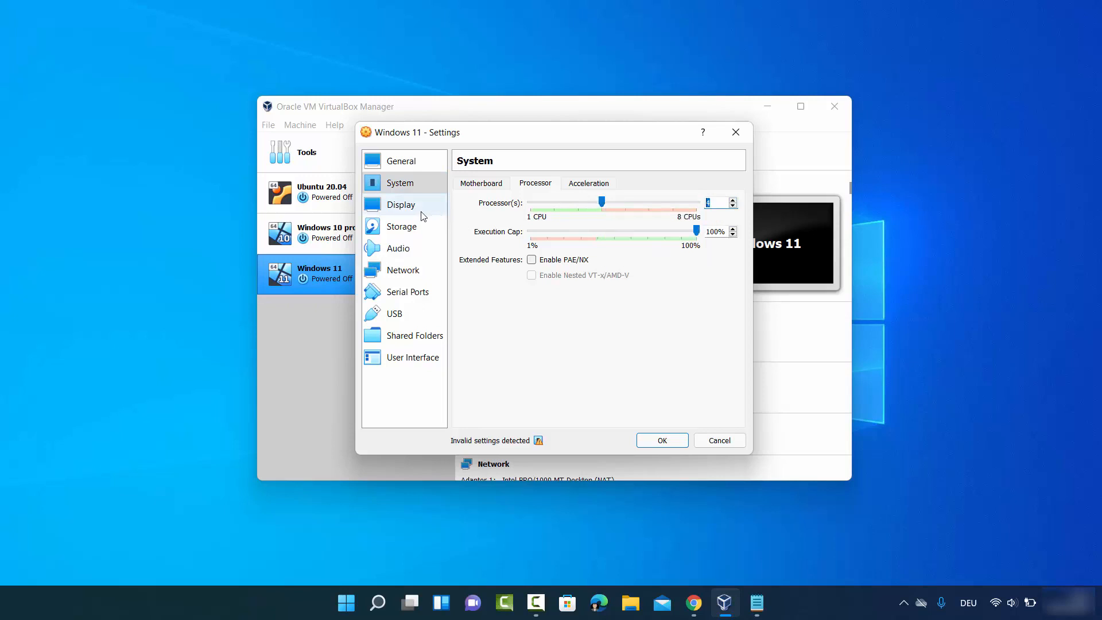
Step: Keep VBoxSVGA as the graphics controller in the Display settings
left_click(402, 205)
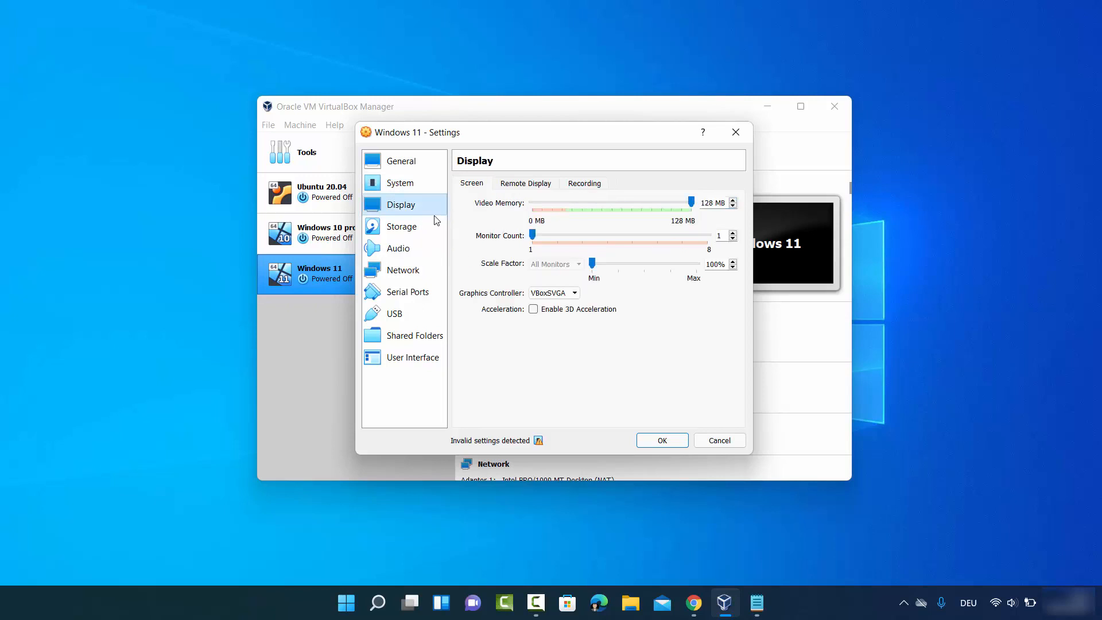
left_click(550, 294)
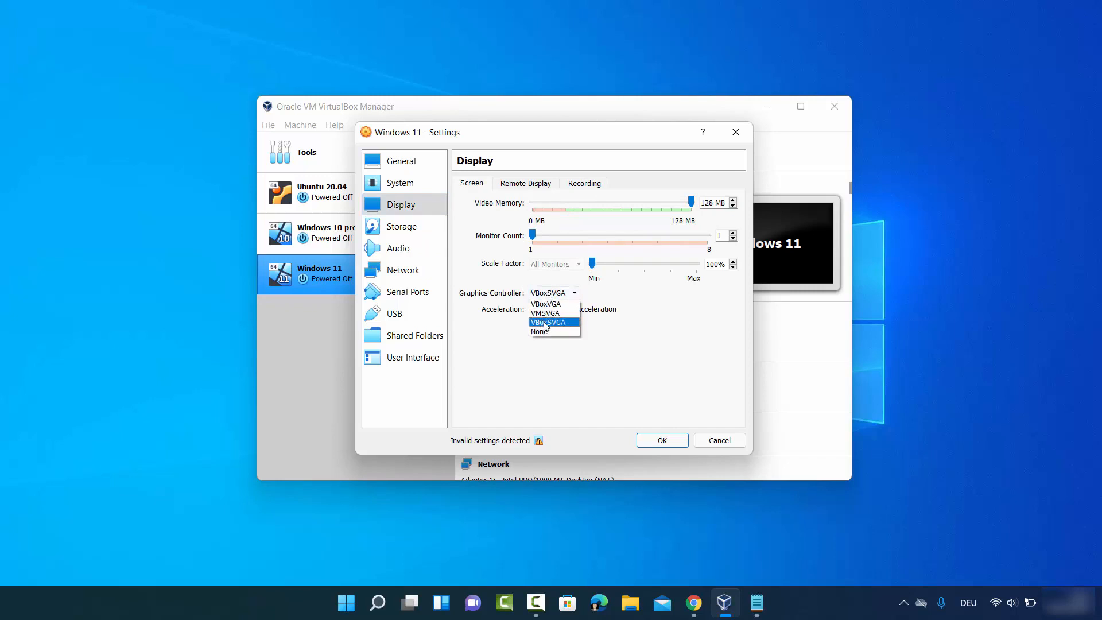
left_click(544, 322)
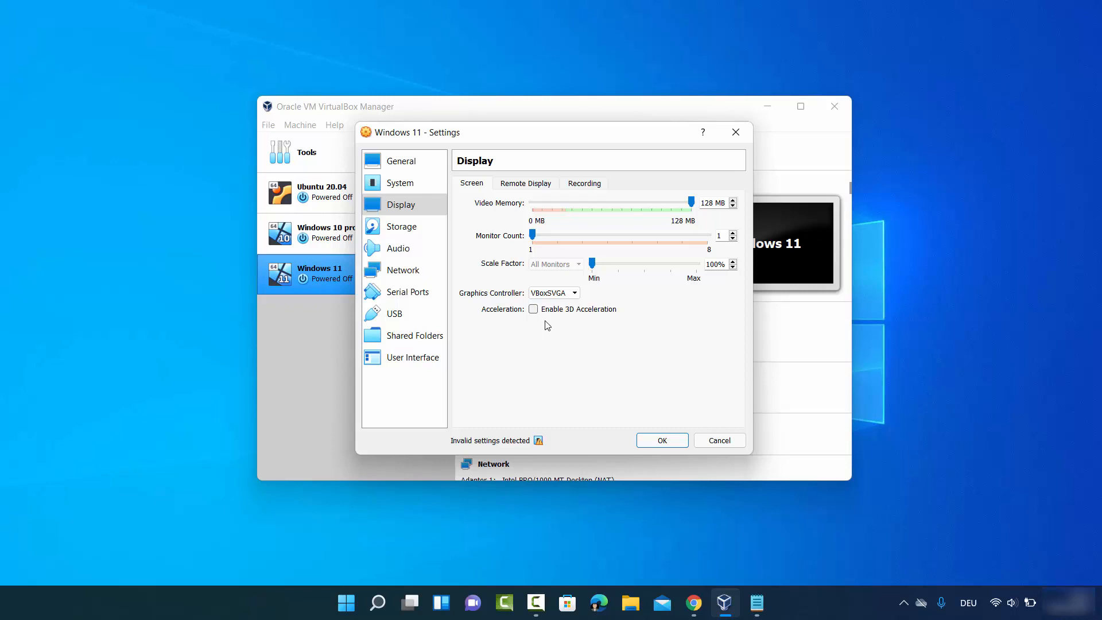
left_click(404, 228)
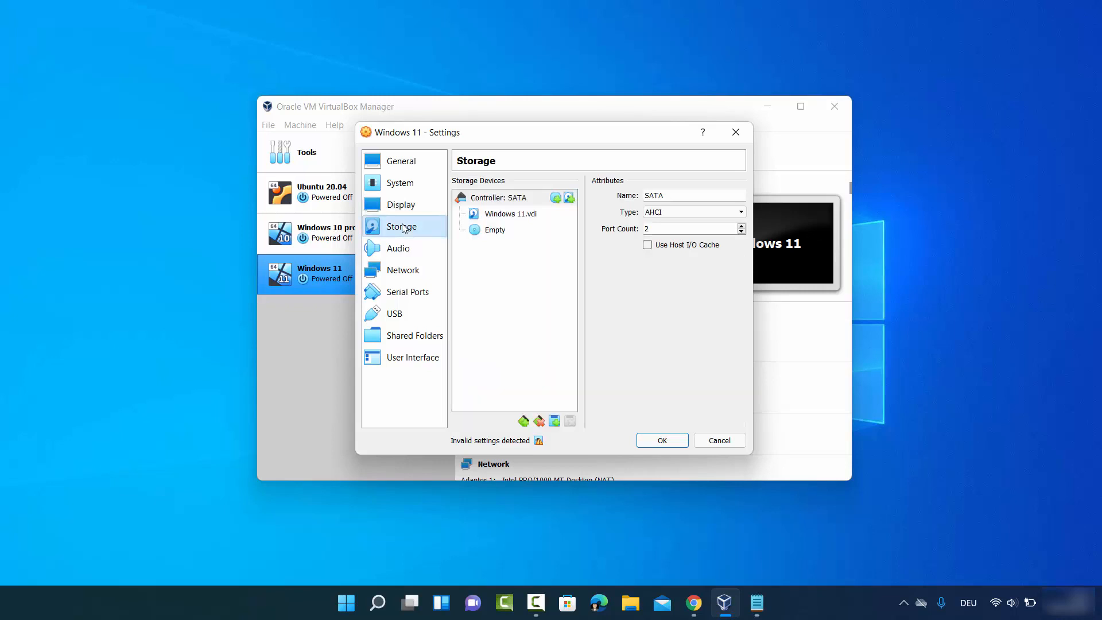
Step: Mark the empty optical drive as Live CD/DVD and load Win11_English_x64.iso into it
left_click(493, 235)
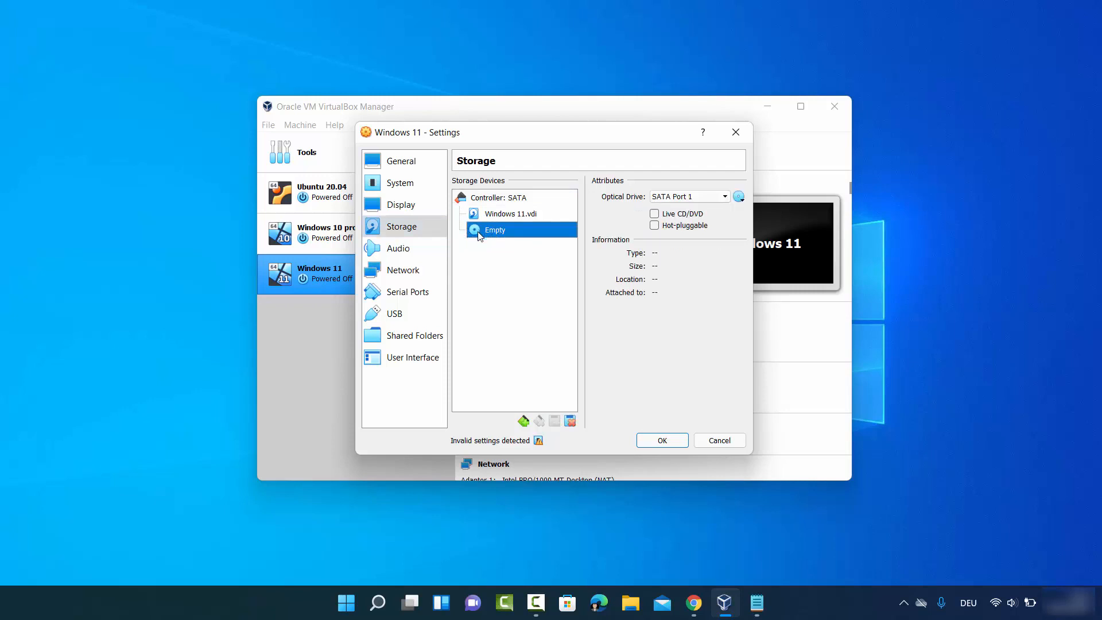
left_click(655, 214)
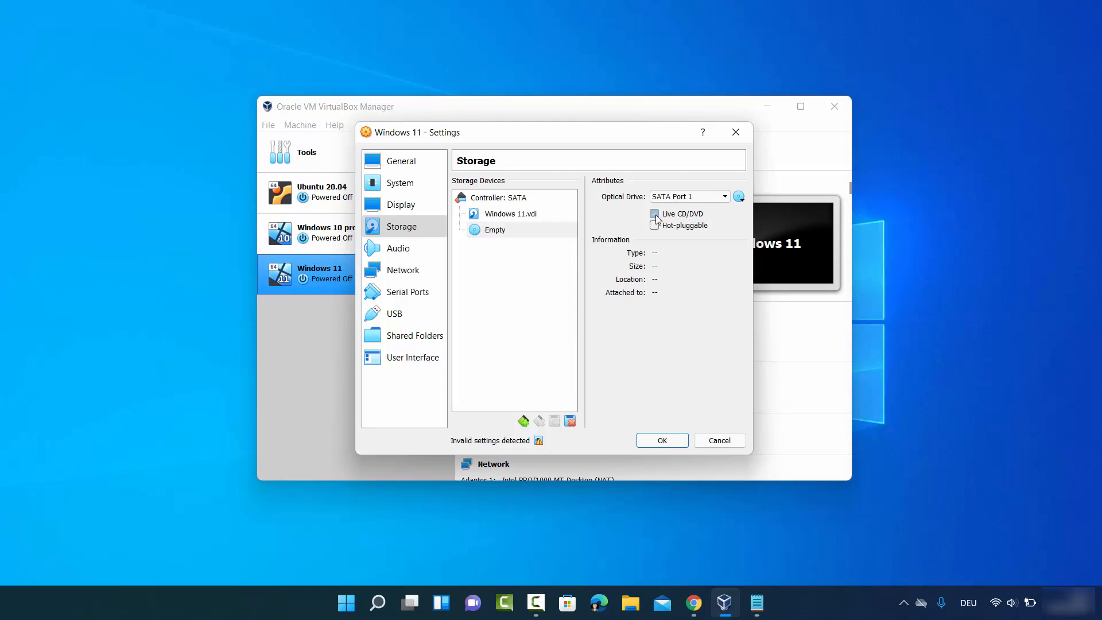
left_click(739, 199)
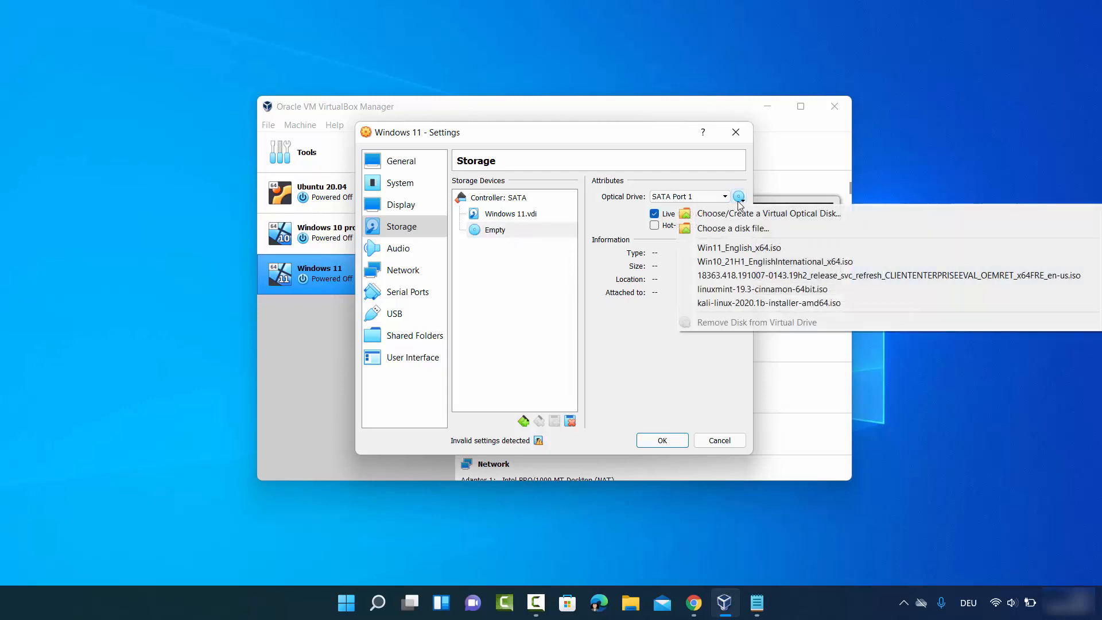
left_click(717, 229)
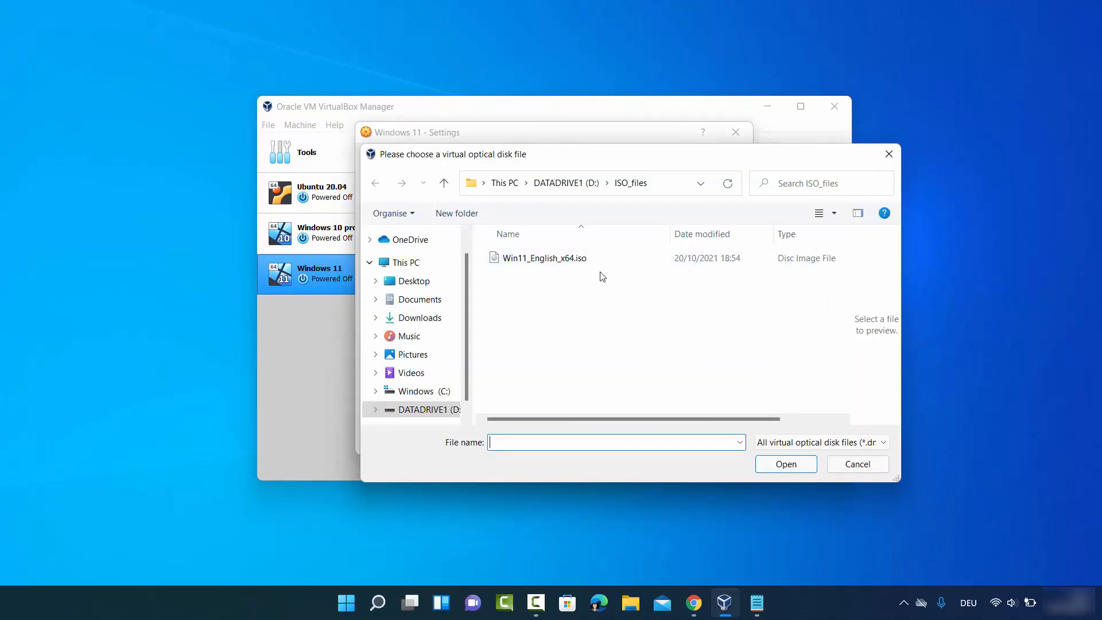
left_click(533, 260)
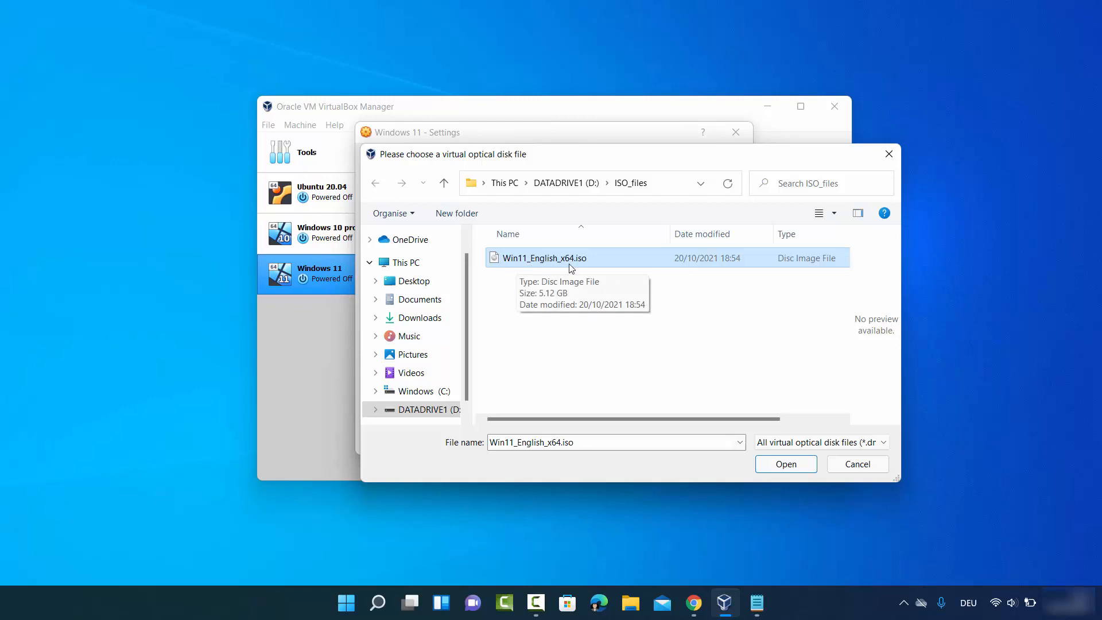
left_click(801, 468)
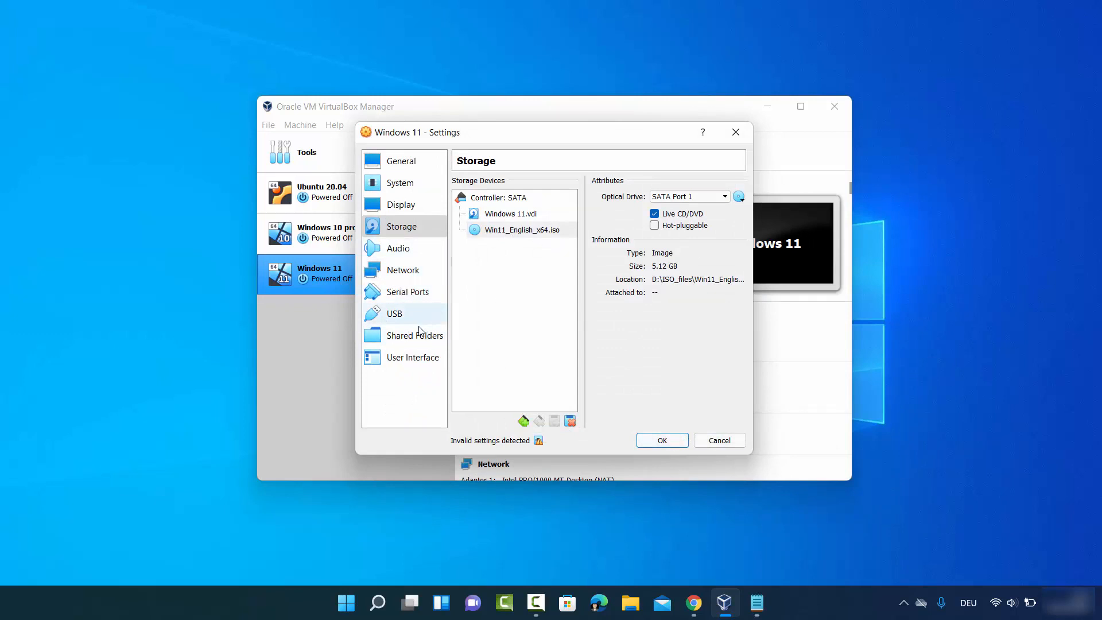
Step: Save the settings and boot the Windows 11 VM from the ISO
left_click(655, 440)
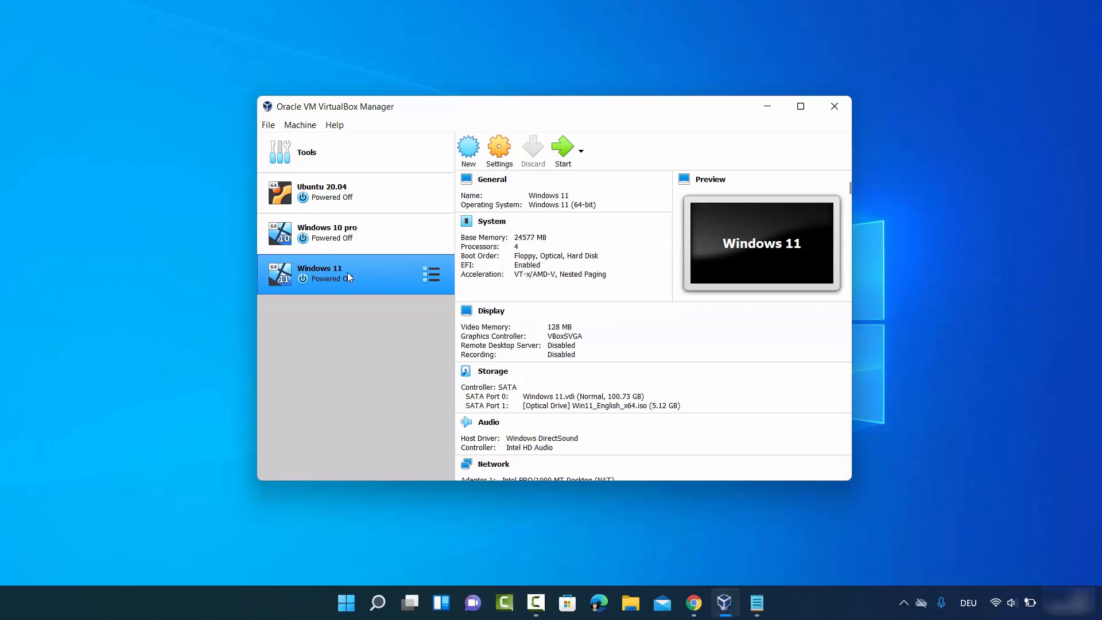
left_click(560, 148)
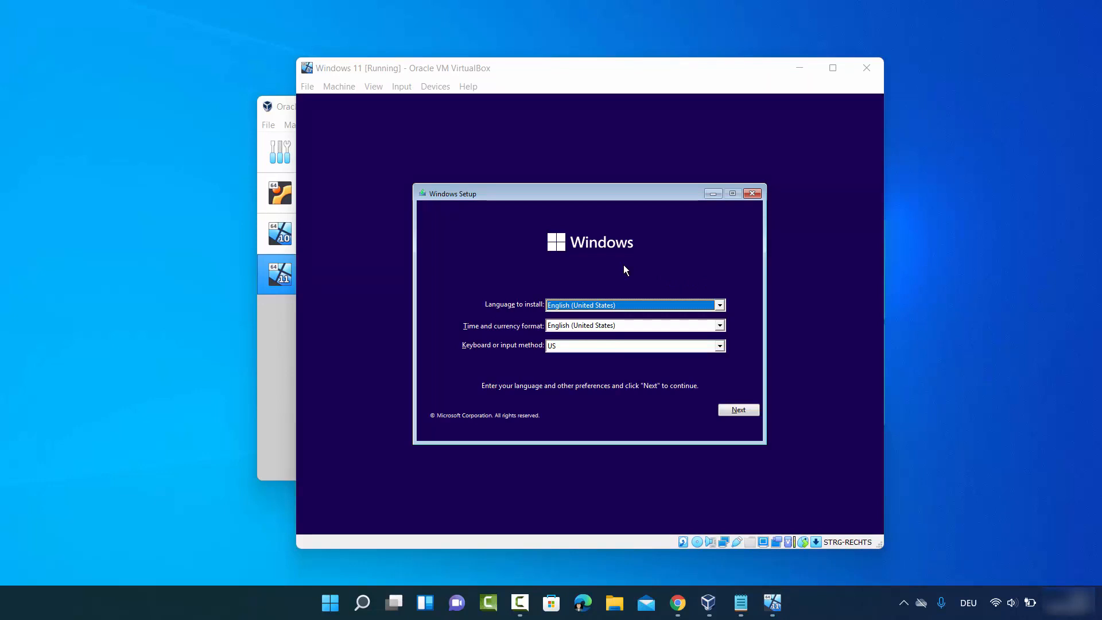
Step: Start Setup in English (United States) without a product key, choose Windows 11 Pro, then quit at the compatibility block
left_click(735, 410)
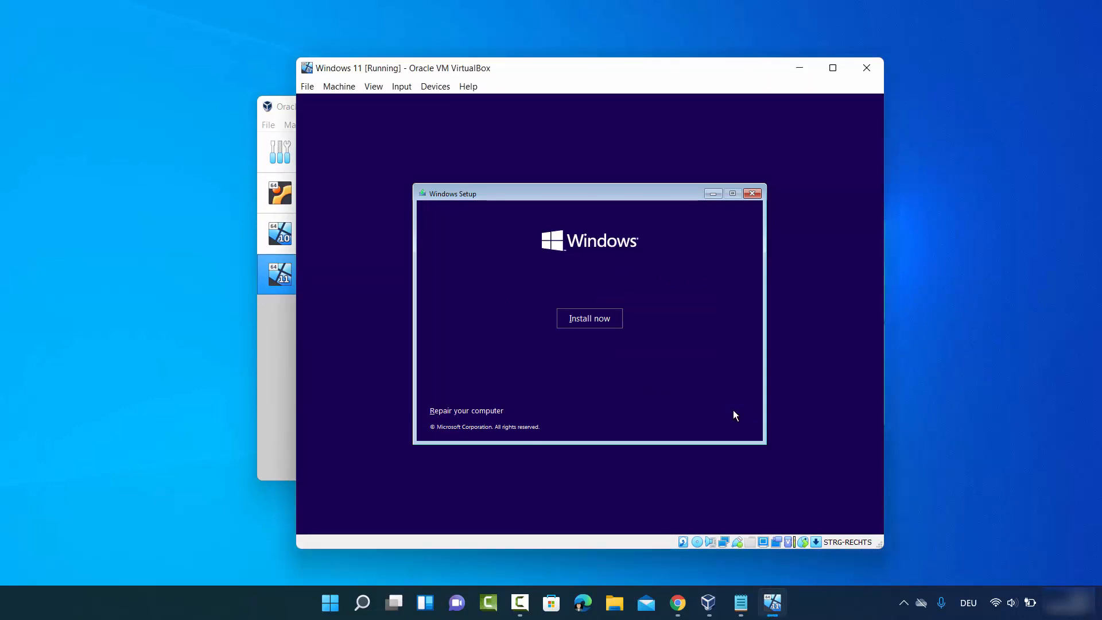
left_click(600, 321)
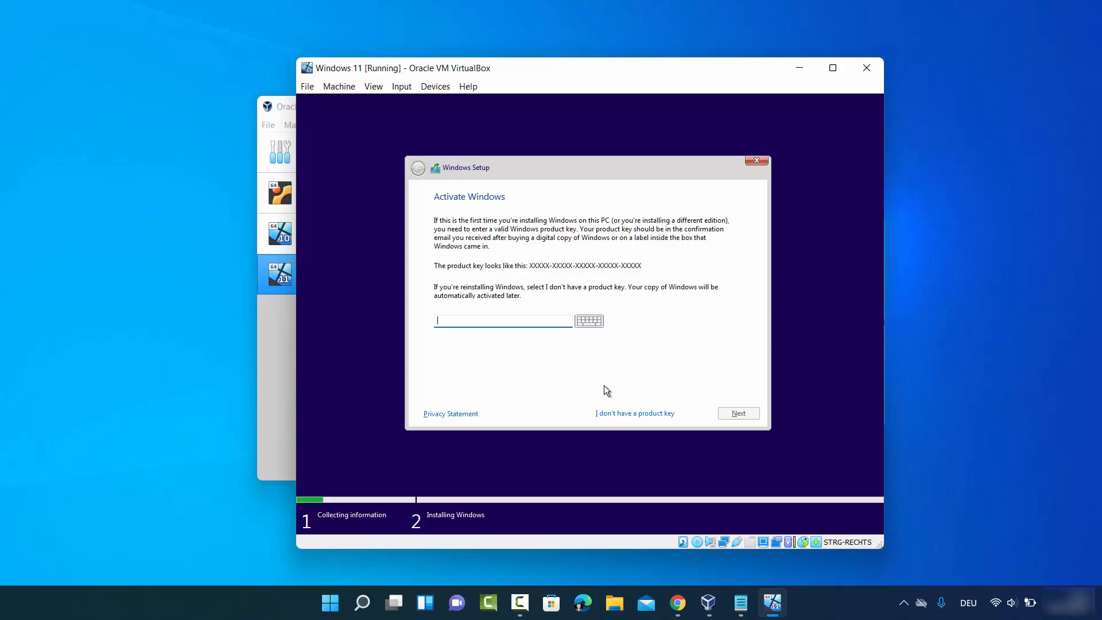
left_click(617, 414)
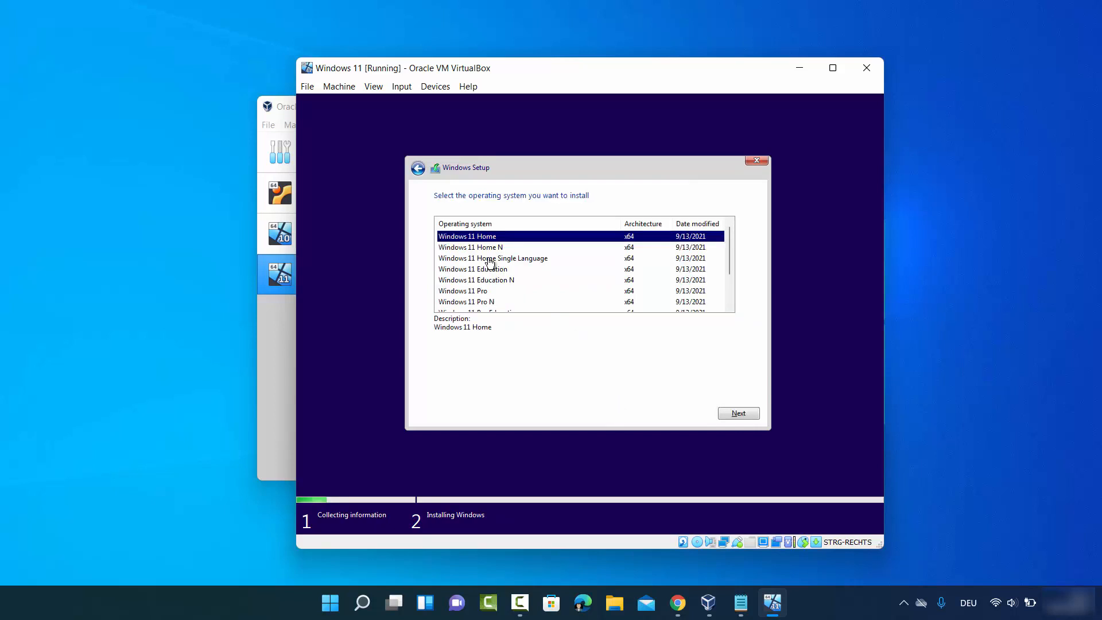
left_click(480, 292)
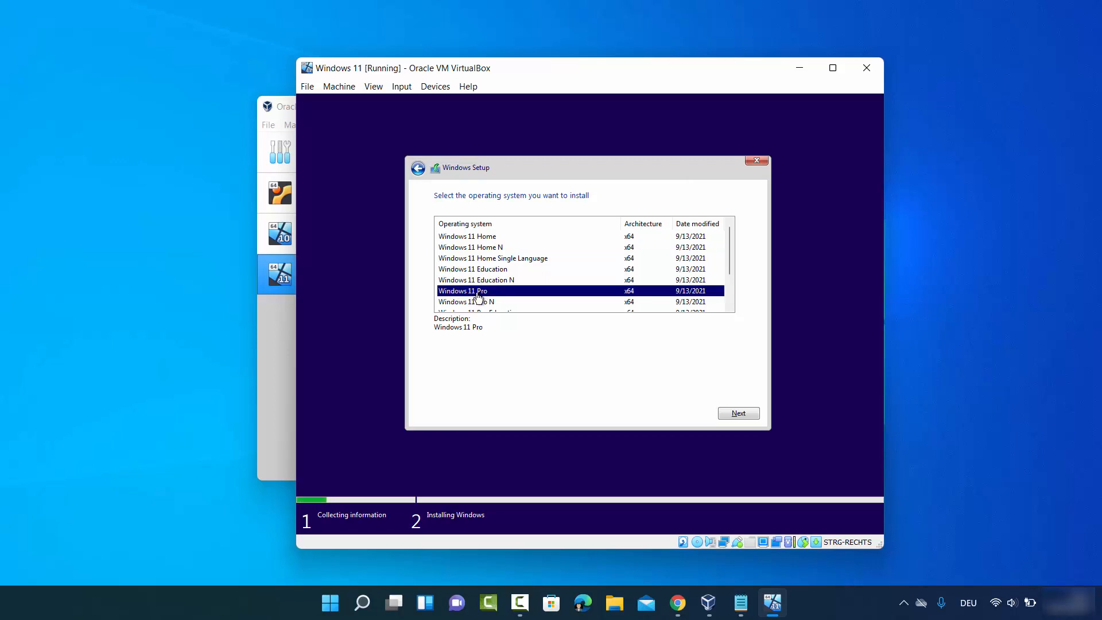
left_click(729, 416)
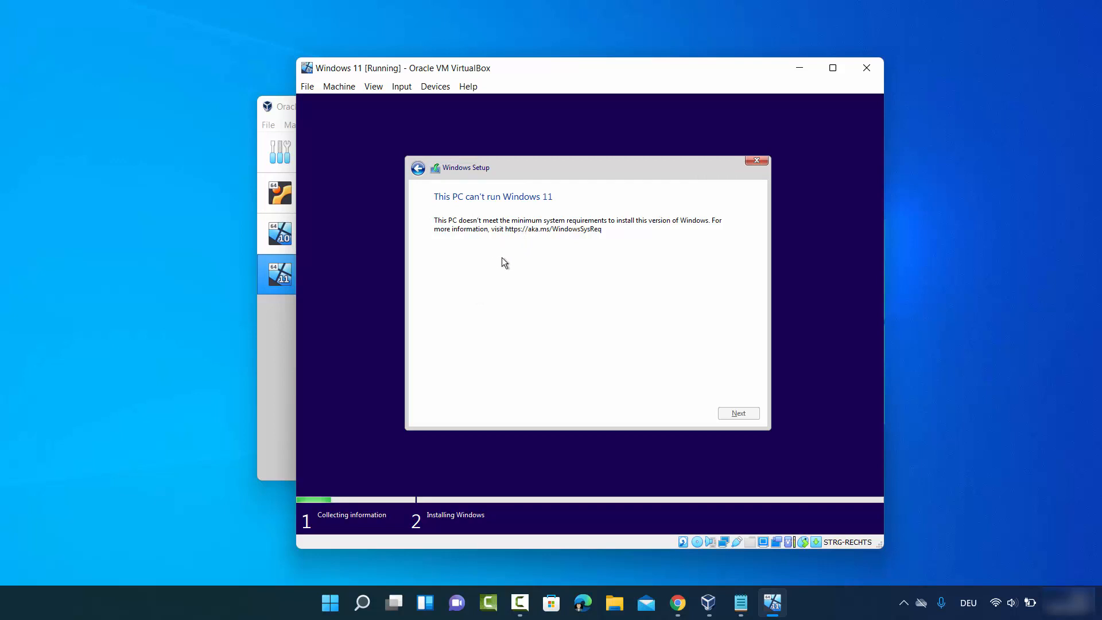
left_click(758, 161)
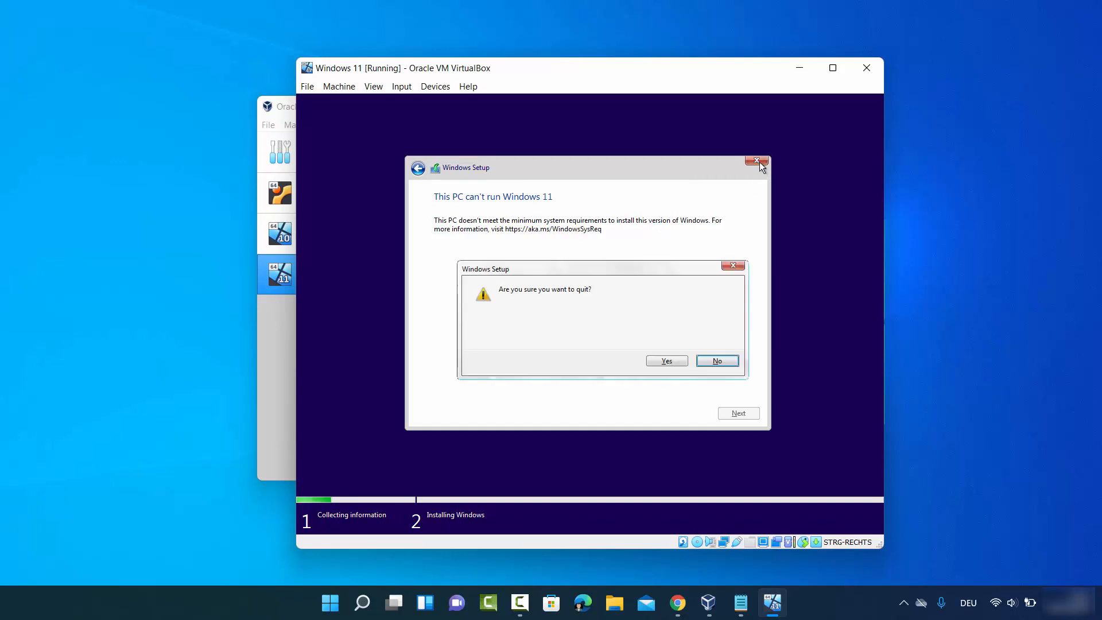
Step: Quit setup, power off the Windows 11 VM, and start it again from VirtualBox Manager
left_click(655, 361)
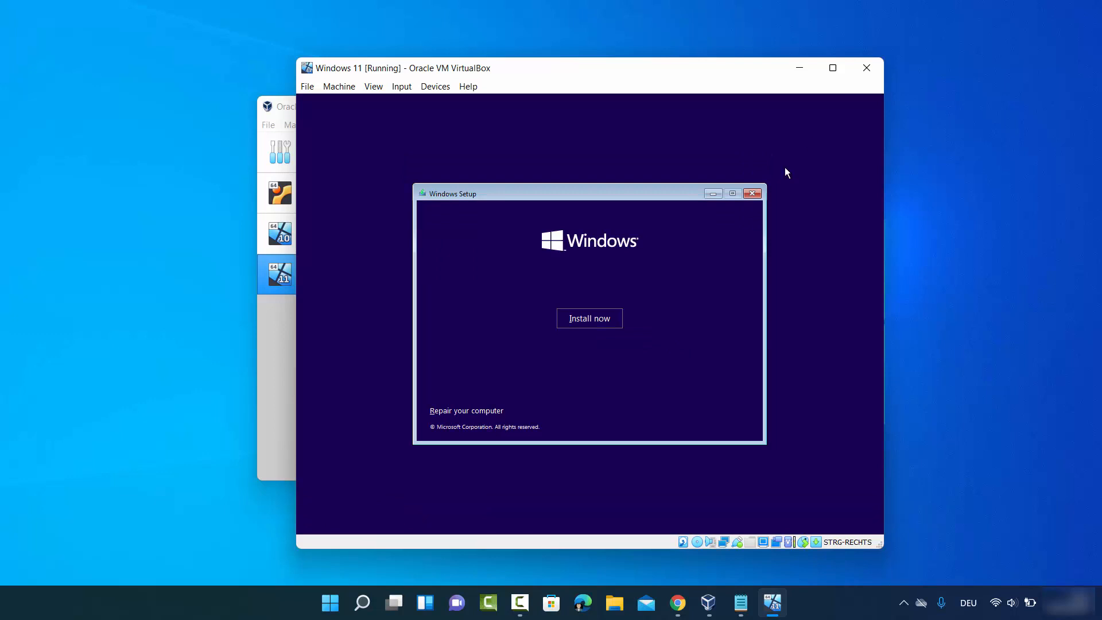
left_click(866, 68)
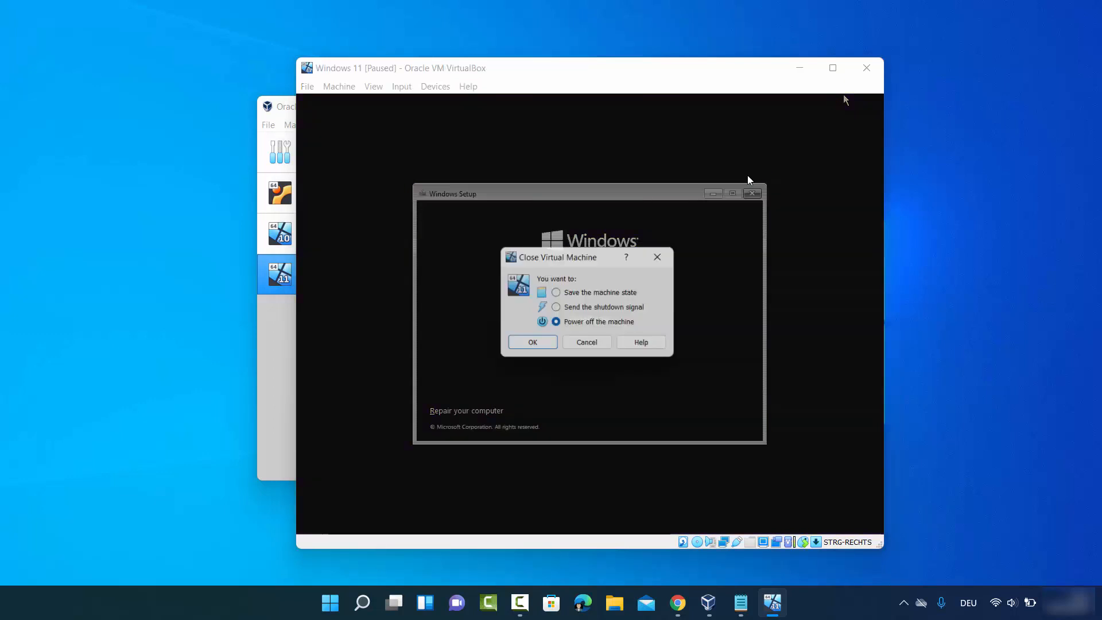
left_click(533, 345)
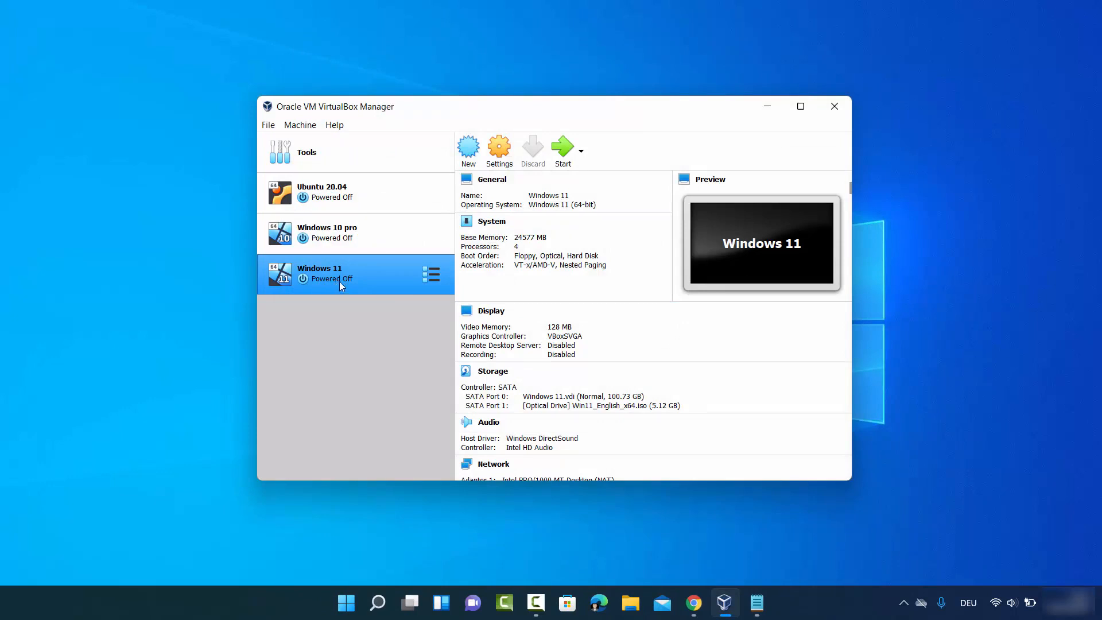
left_click(565, 165)
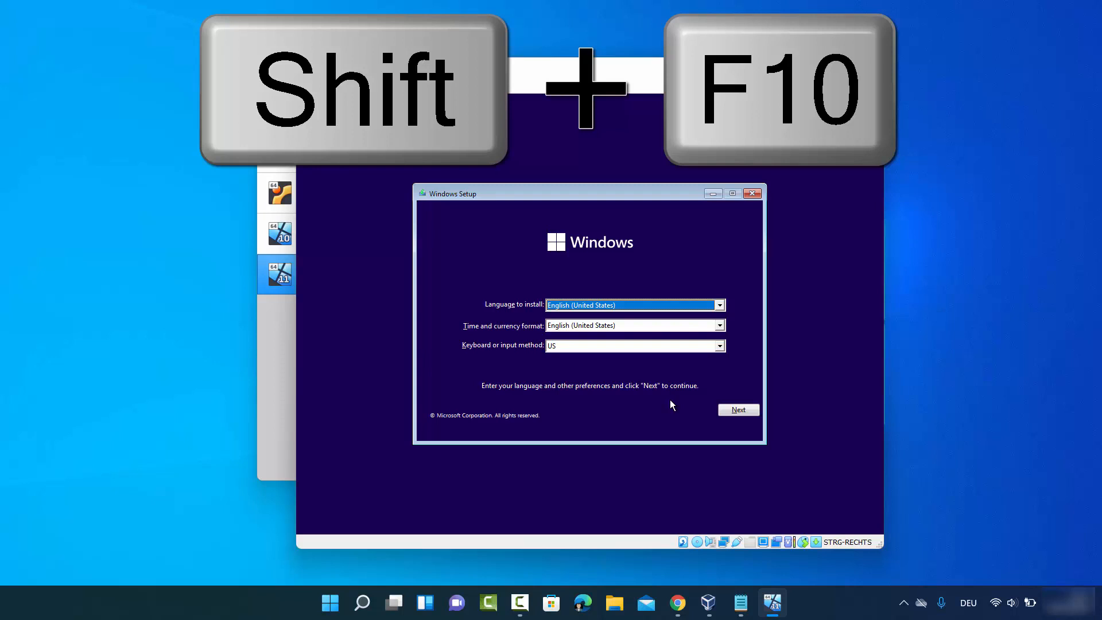
Step: Open a command prompt in Windows Setup with Shift+F10 and launch regedit from it
key("shift+F10")
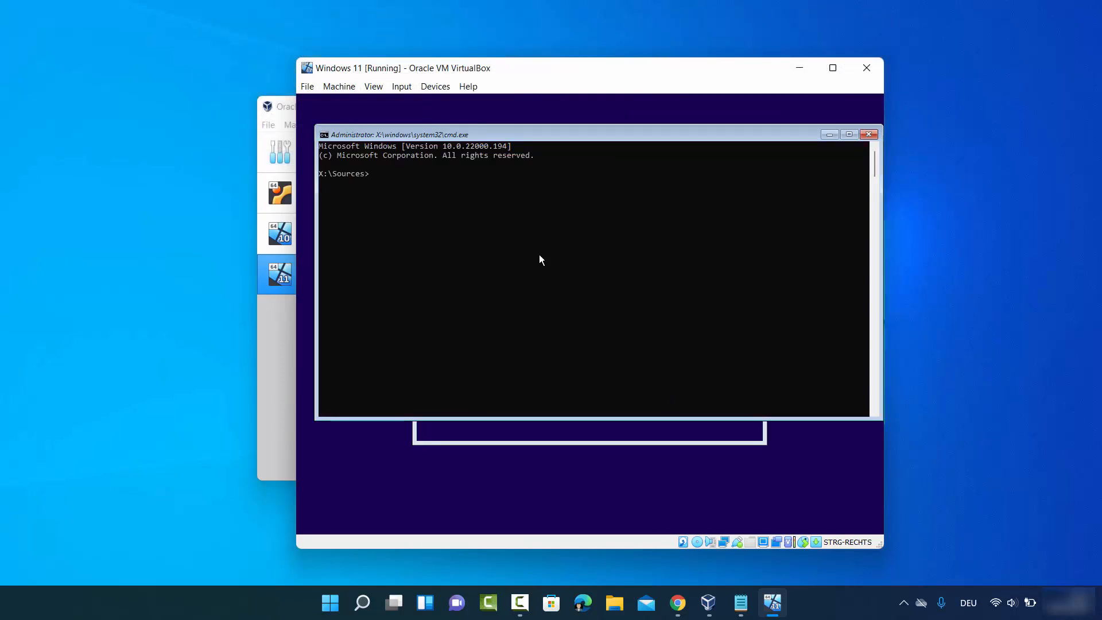
left_click(403, 173)
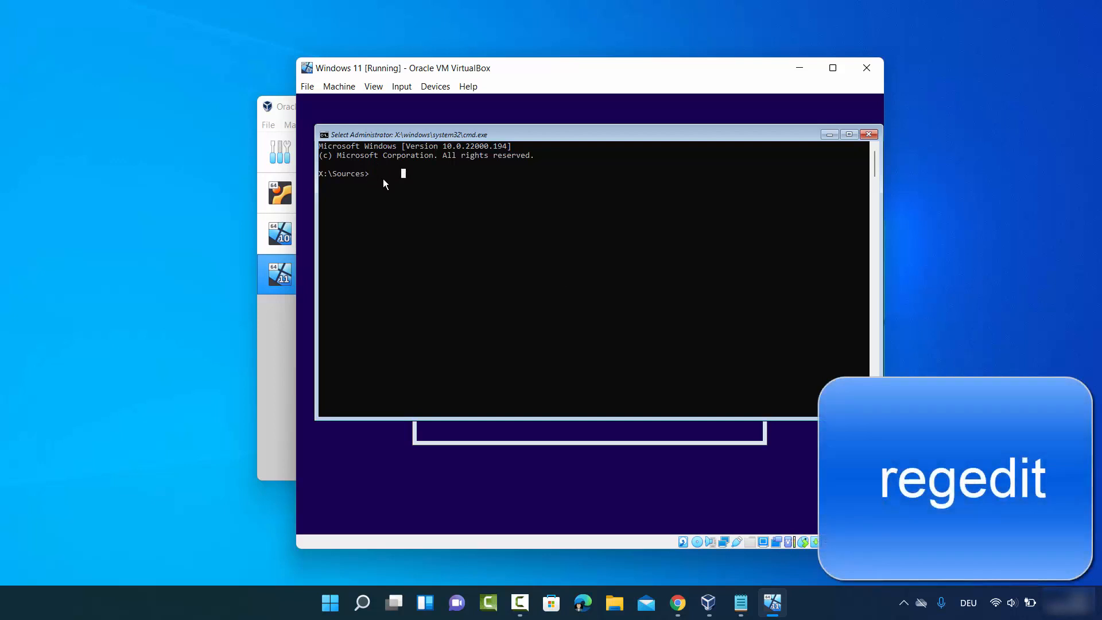
type("regedit")
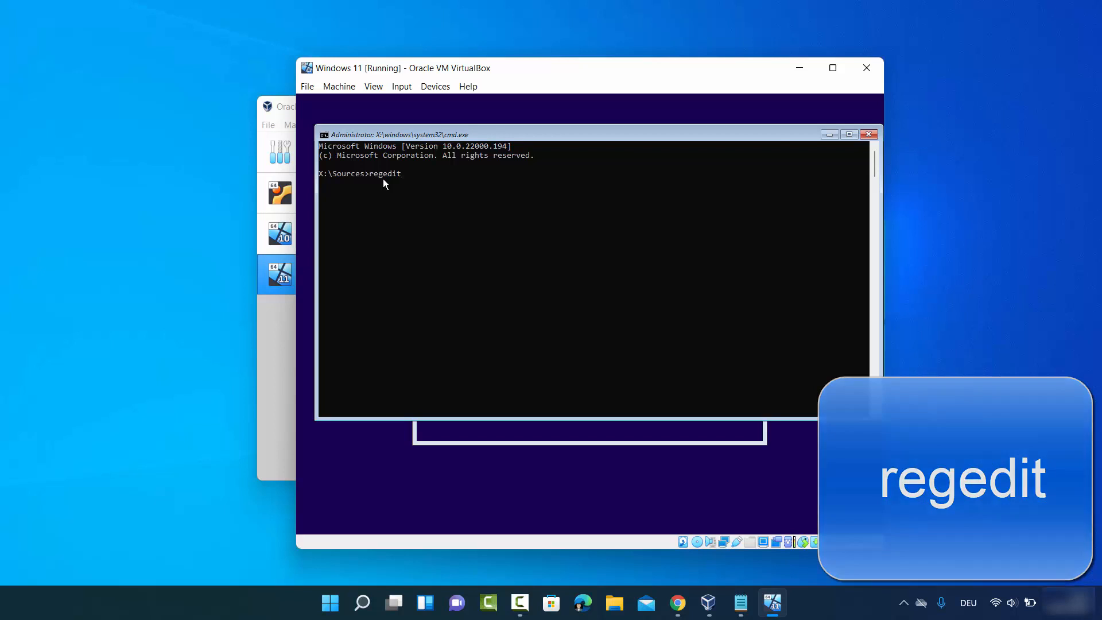
key("Return")
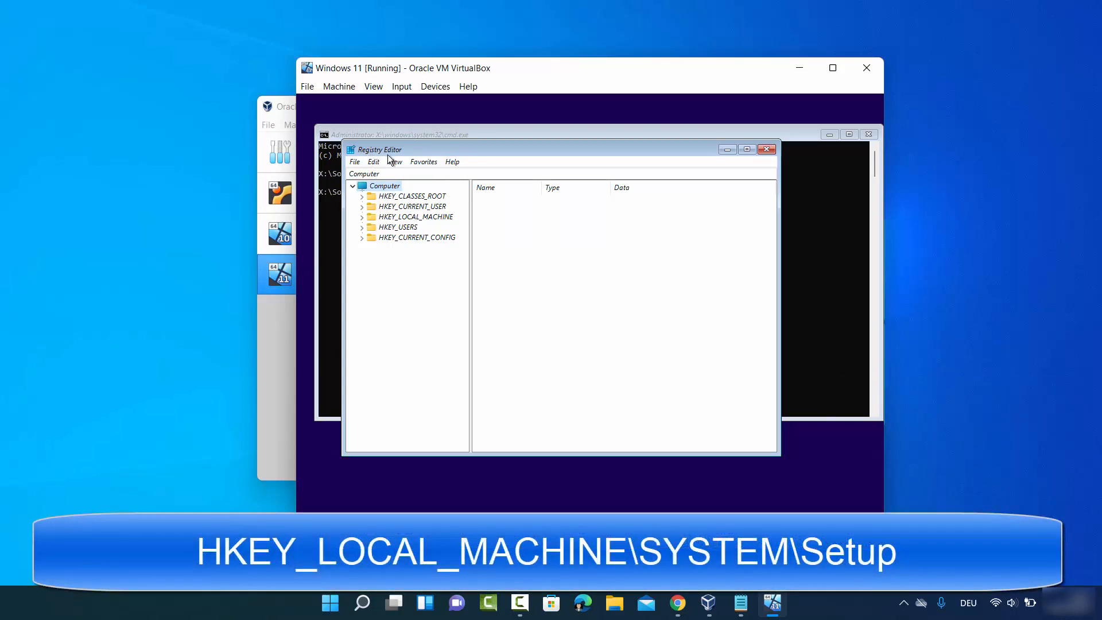
Step: Expand HKEY_LOCAL_MACHINE > SYSTEM and select the Setup key
left_click(383, 219)
left_click(362, 218)
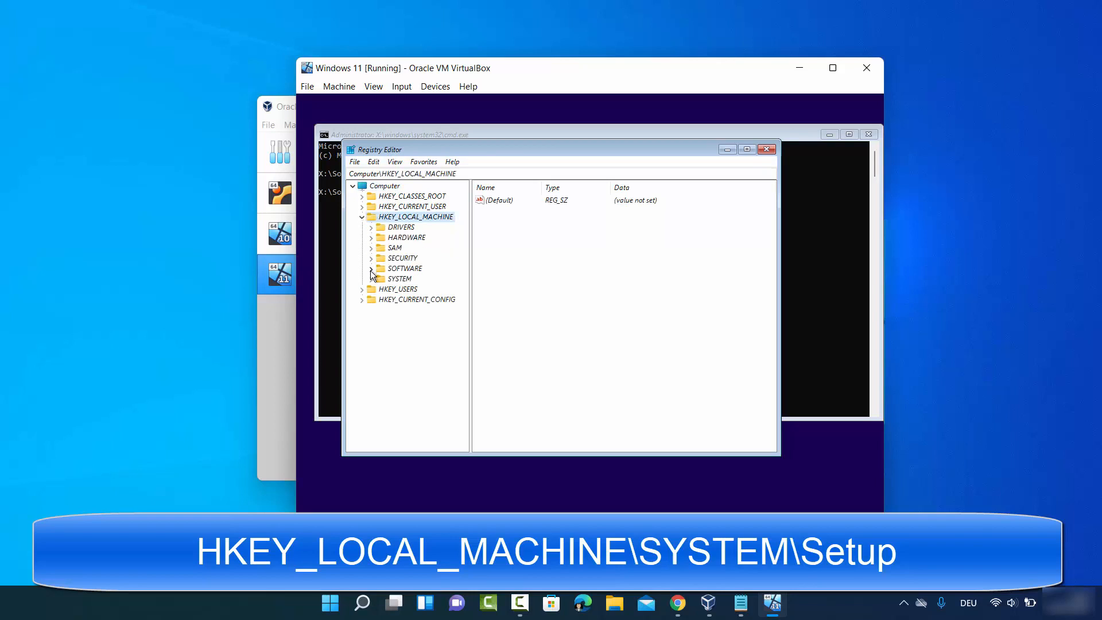
left_click(390, 280)
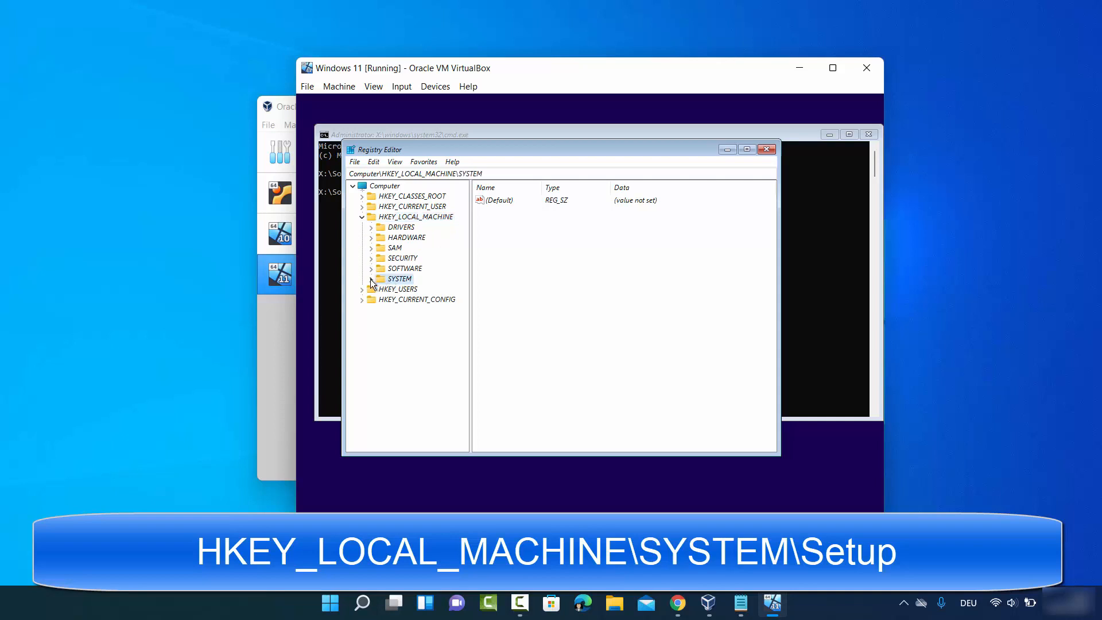
left_click(371, 279)
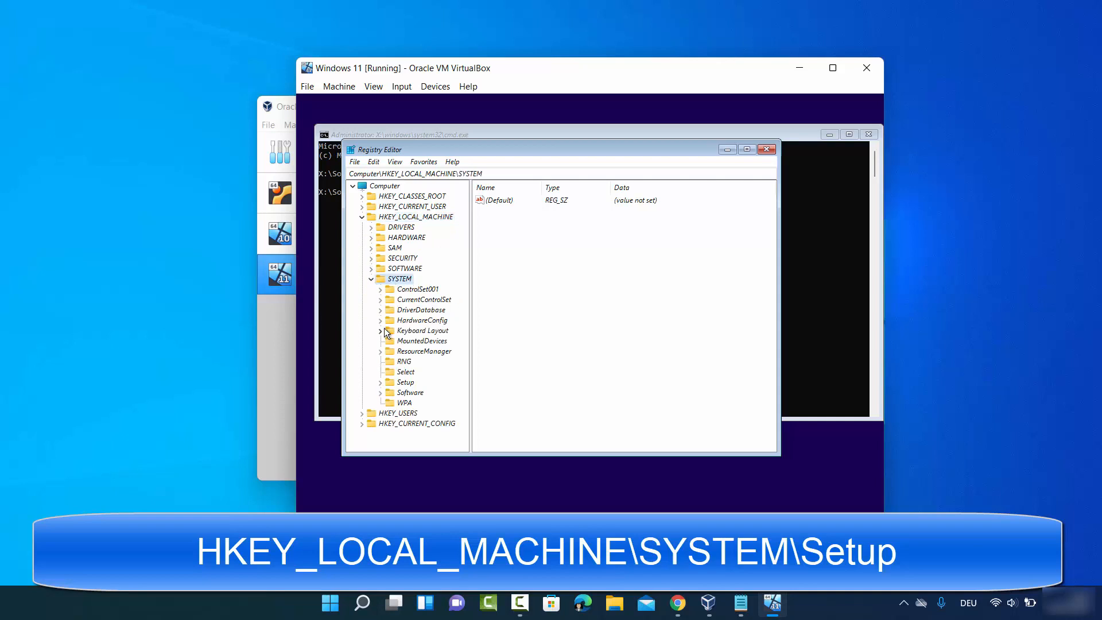
left_click(404, 383)
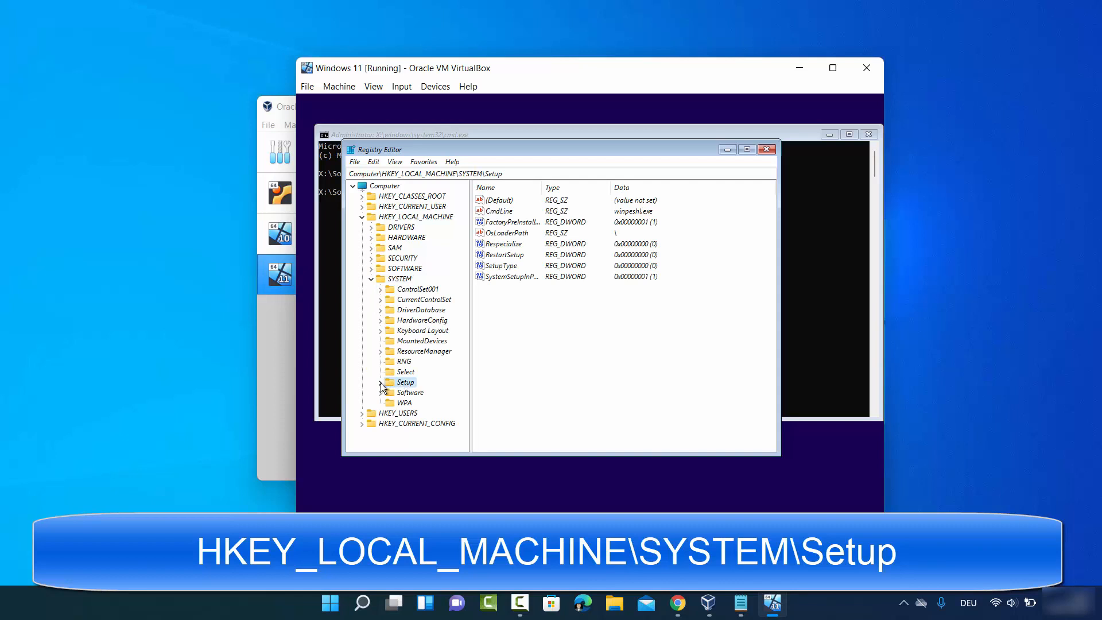
left_click(380, 383)
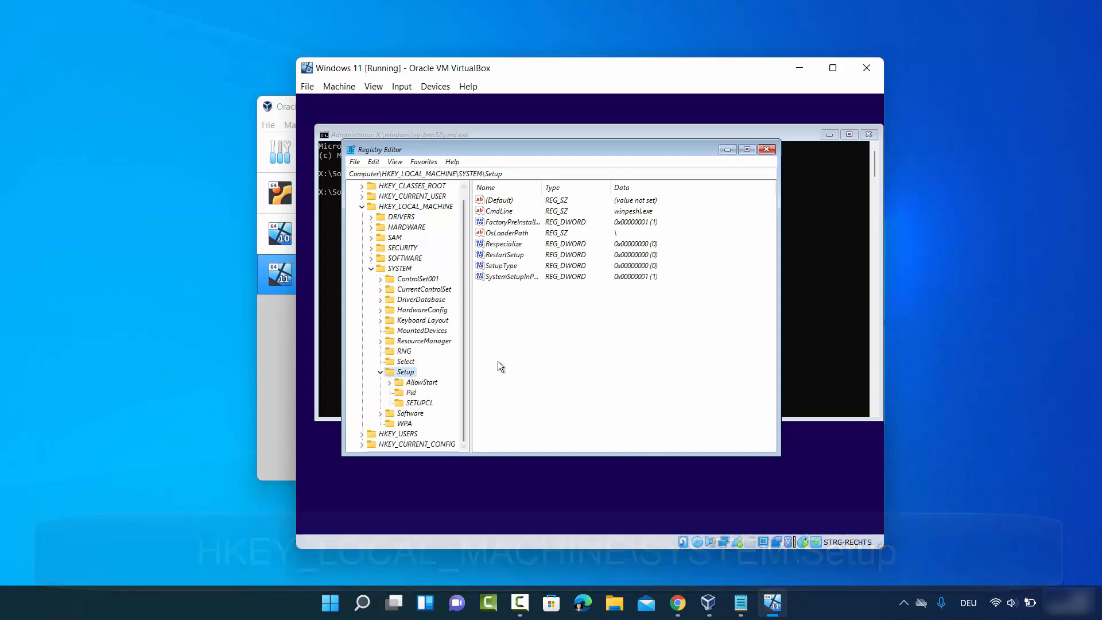
left_click(406, 374)
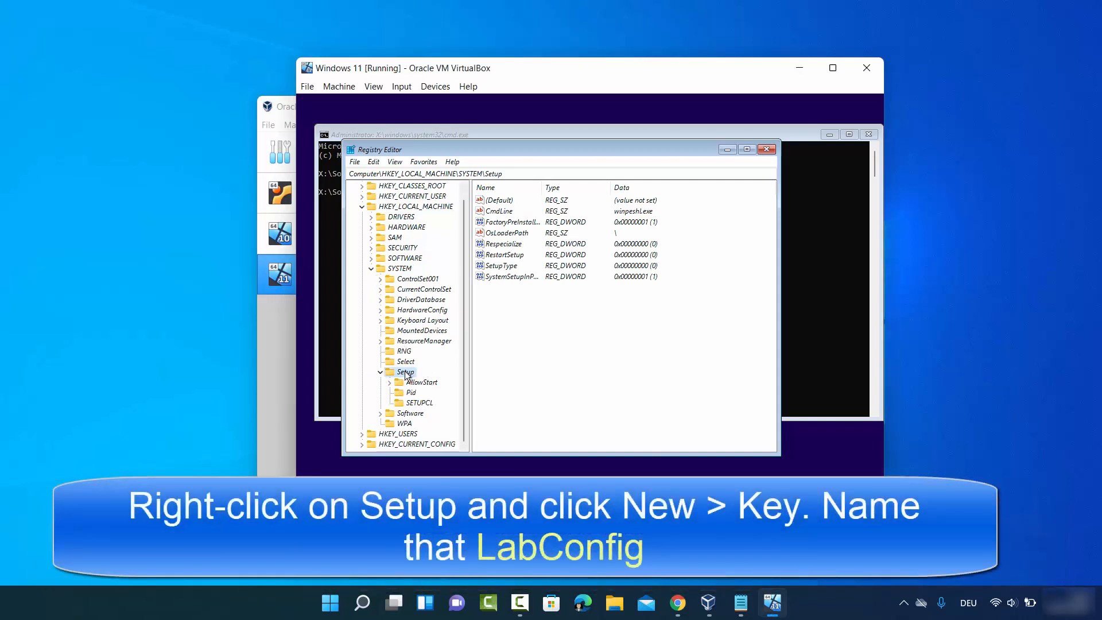
Step: Create a new key under Setup named LabConfig
right_click(406, 372)
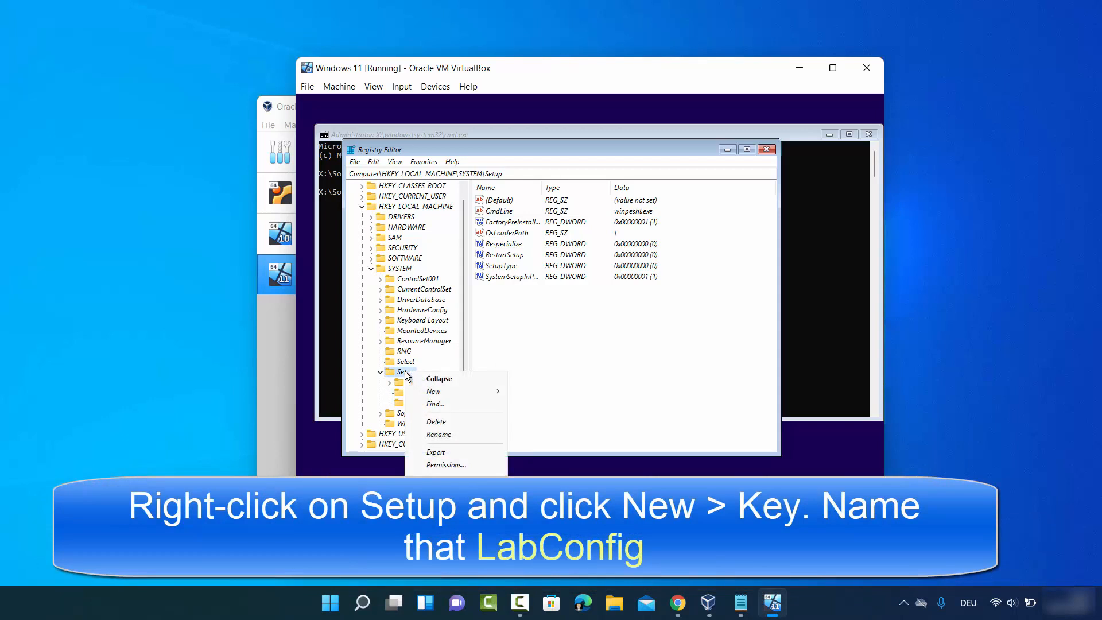
mouse_move(453, 390)
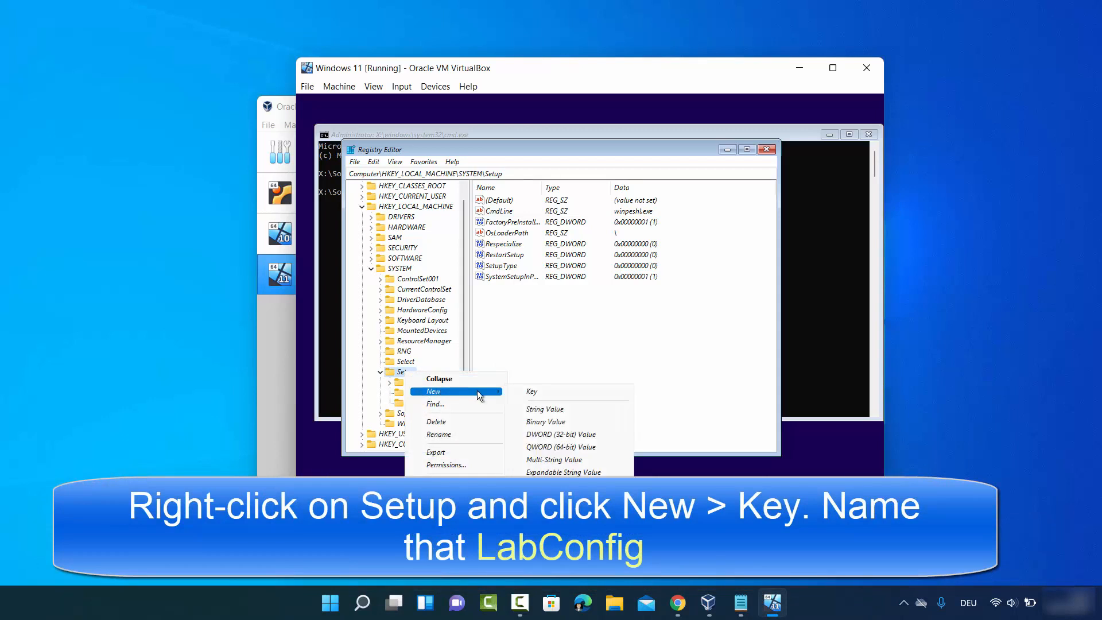
left_click(526, 392)
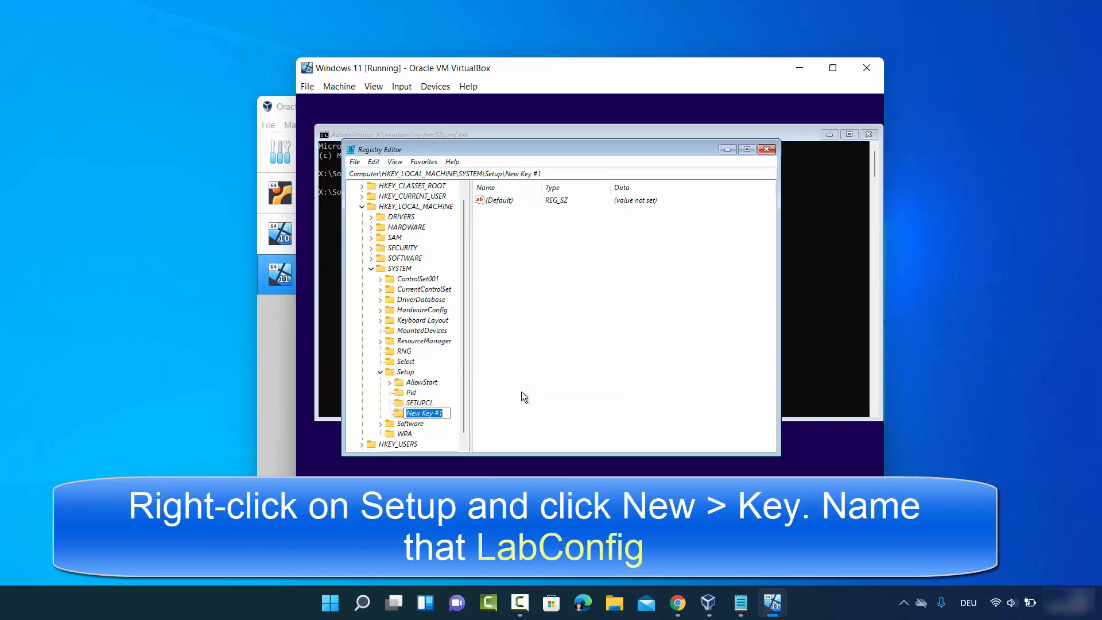
key("BackSpace")
type("LabConfig")
left_click_drag(407, 413, 439, 413)
left_click(441, 414)
key("Return")
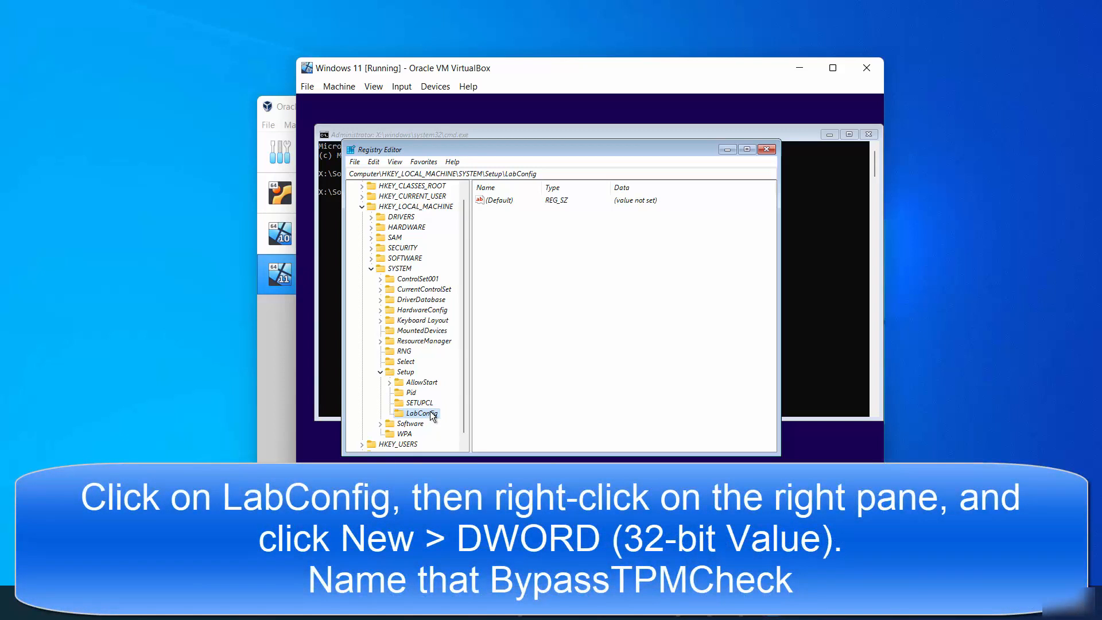
Step: Add a DWORD (32-bit) value named BypassTPMCheck to LabConfig with data 1
right_click(539, 249)
mouse_move(581, 255)
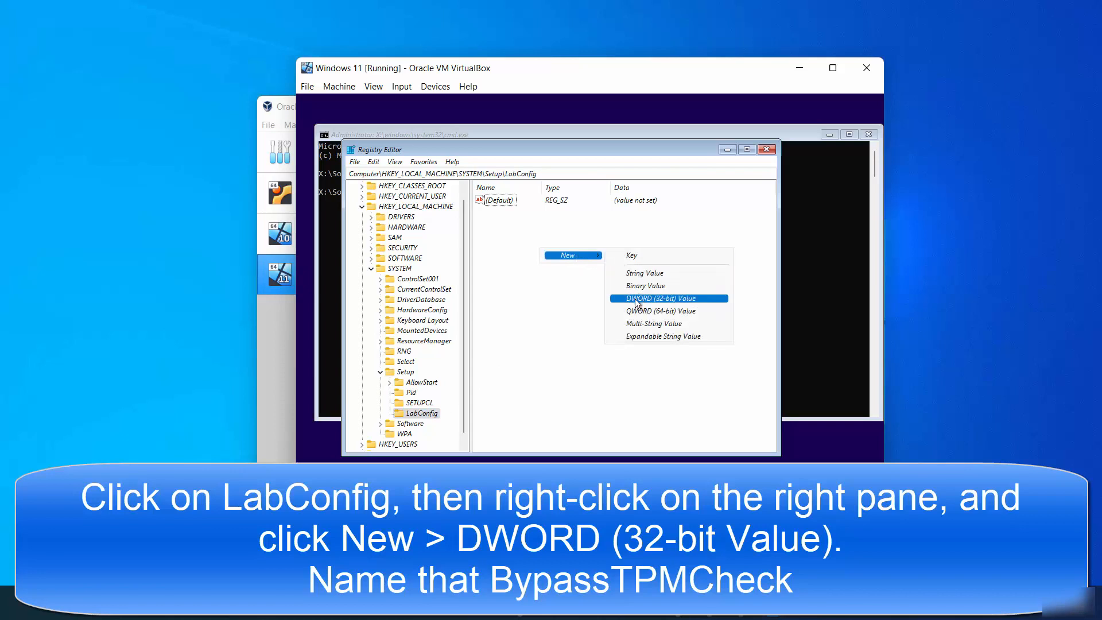
left_click(654, 298)
type("BypassTPMCheck")
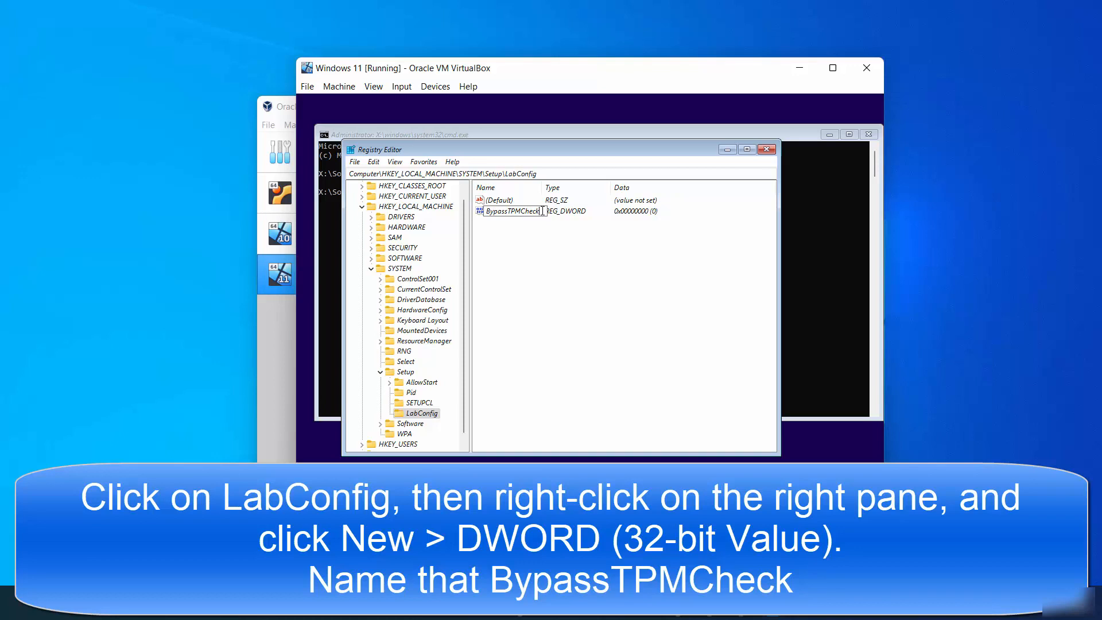
left_click_drag(542, 210, 487, 211)
key("Return")
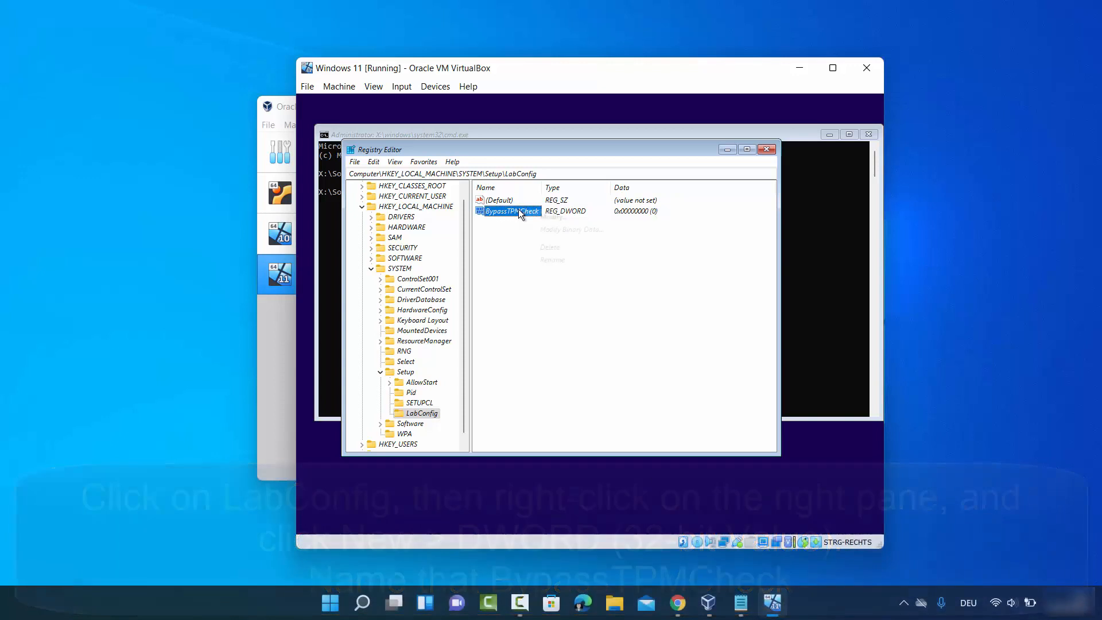
right_click(518, 209)
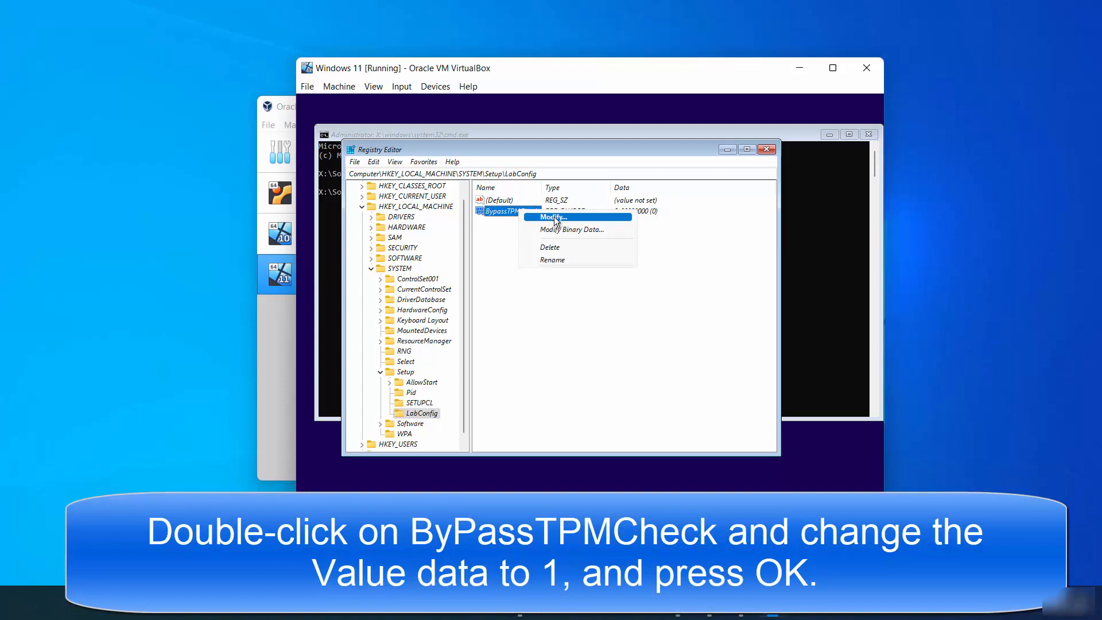
left_click(553, 216)
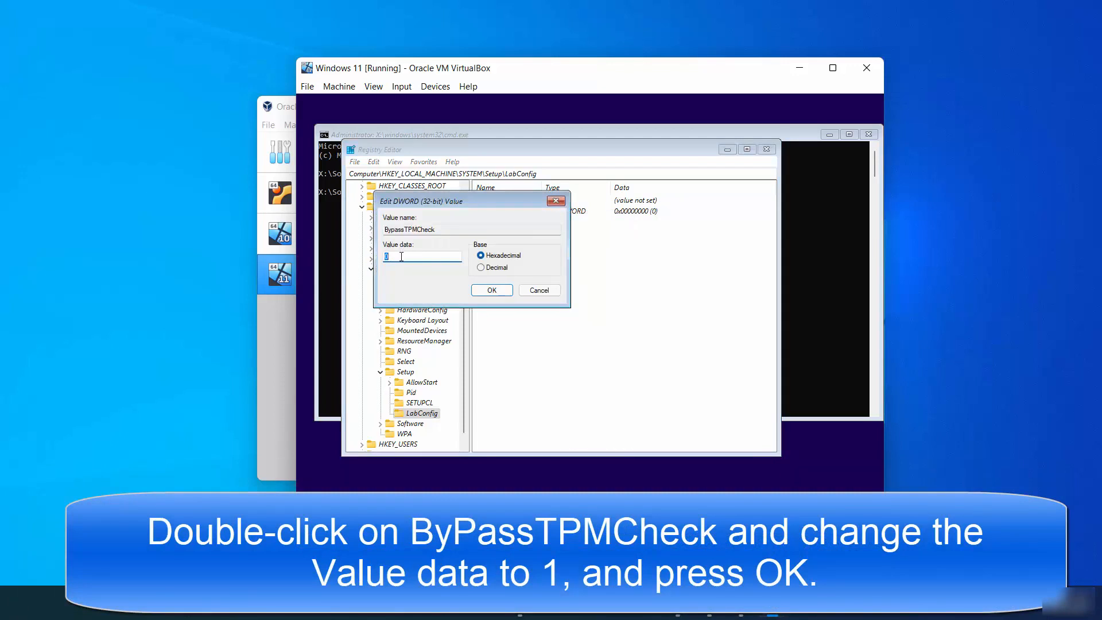
type("1")
left_click(491, 290)
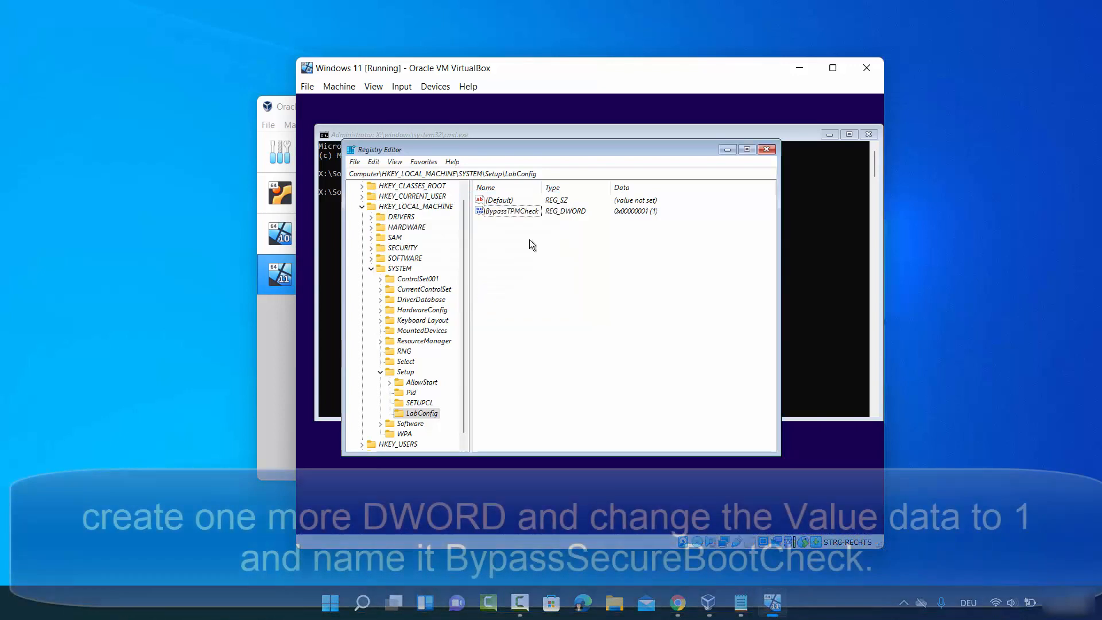
Step: Add a second DWORD (32-bit) value named BypassSecureBootCheck in LabConfig
right_click(530, 240)
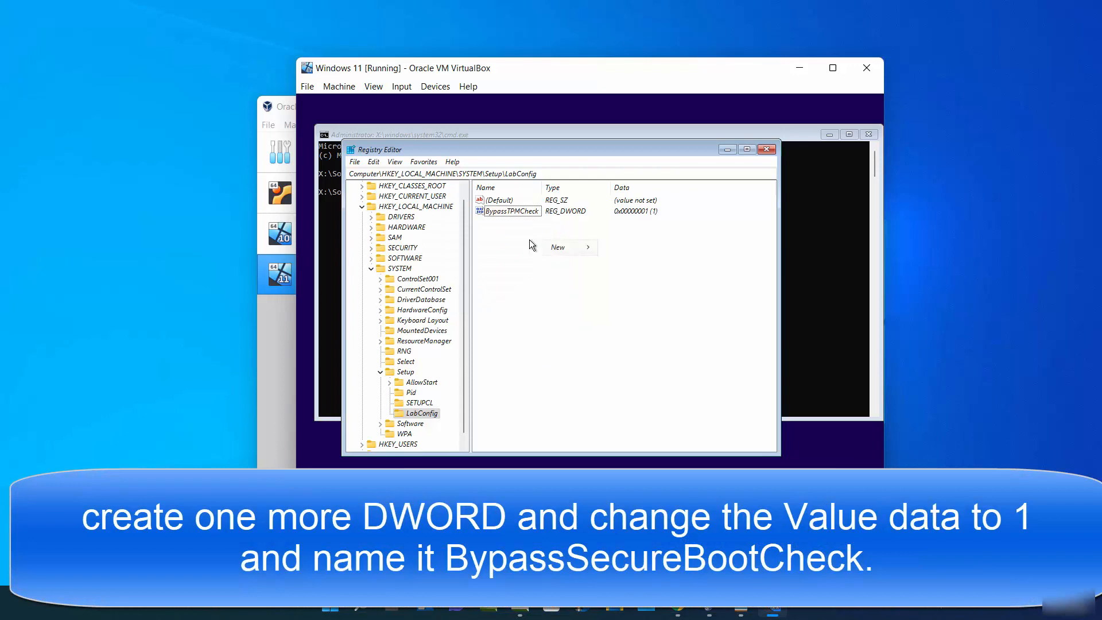
mouse_move(540, 245)
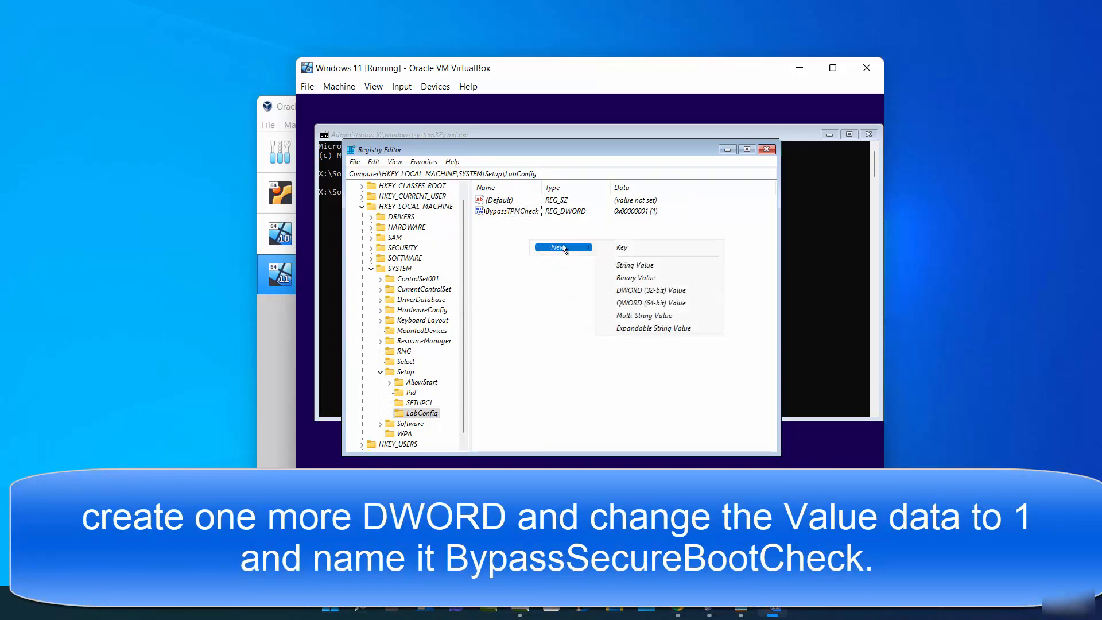
left_click(628, 288)
type("BypassSecureBootCheck")
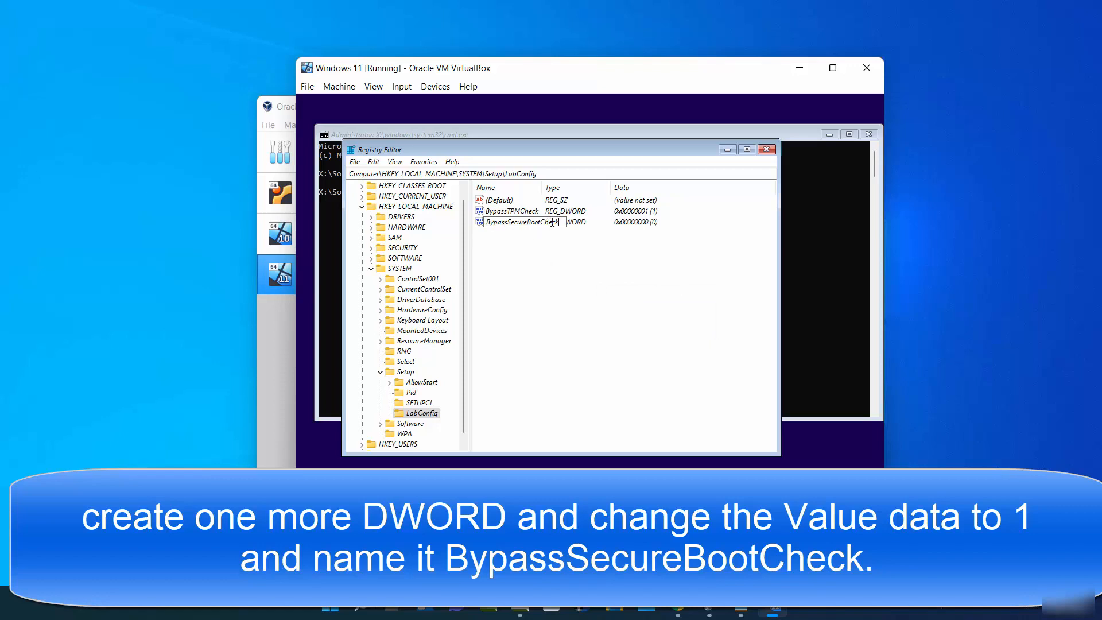
key("Return")
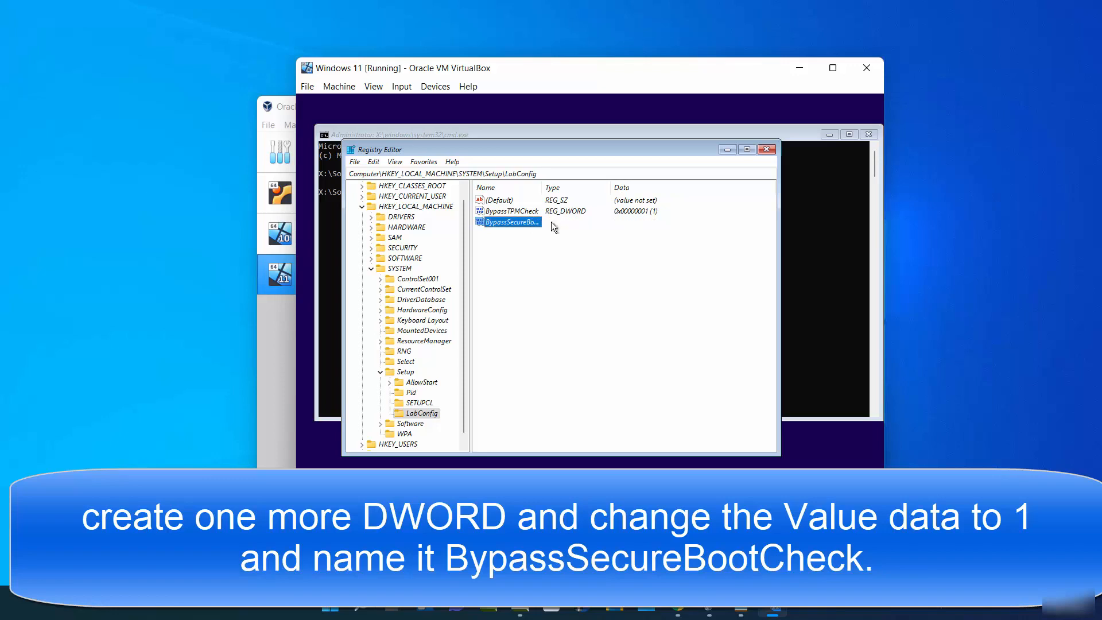
Step: Set BypassSecureBootCheck's data to 1 and widen the Name column to show both values
right_click(531, 223)
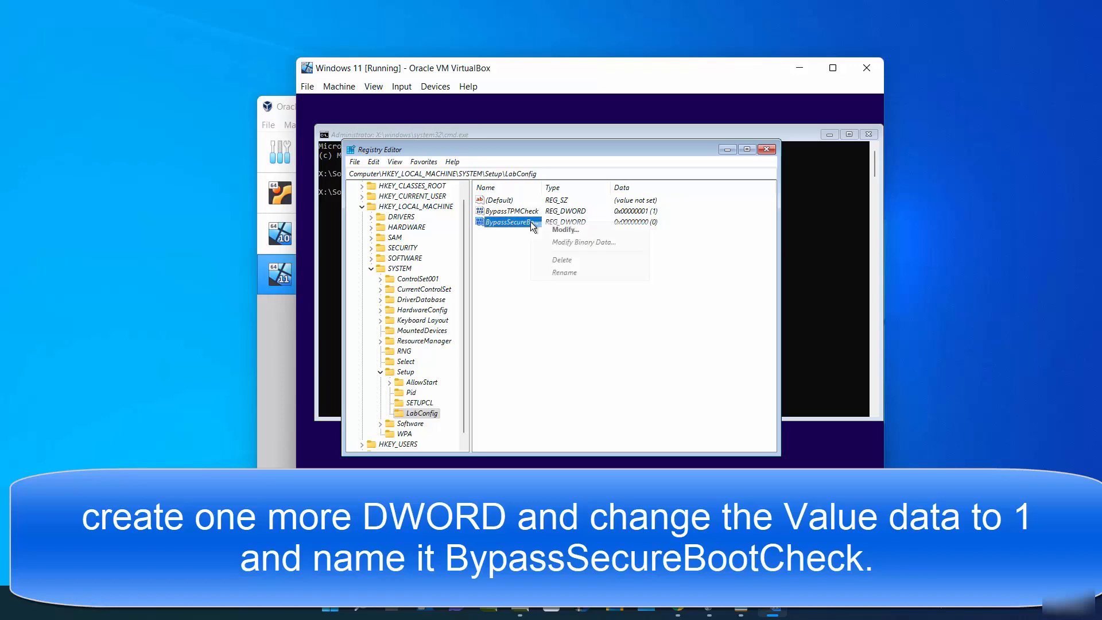
left_click(563, 229)
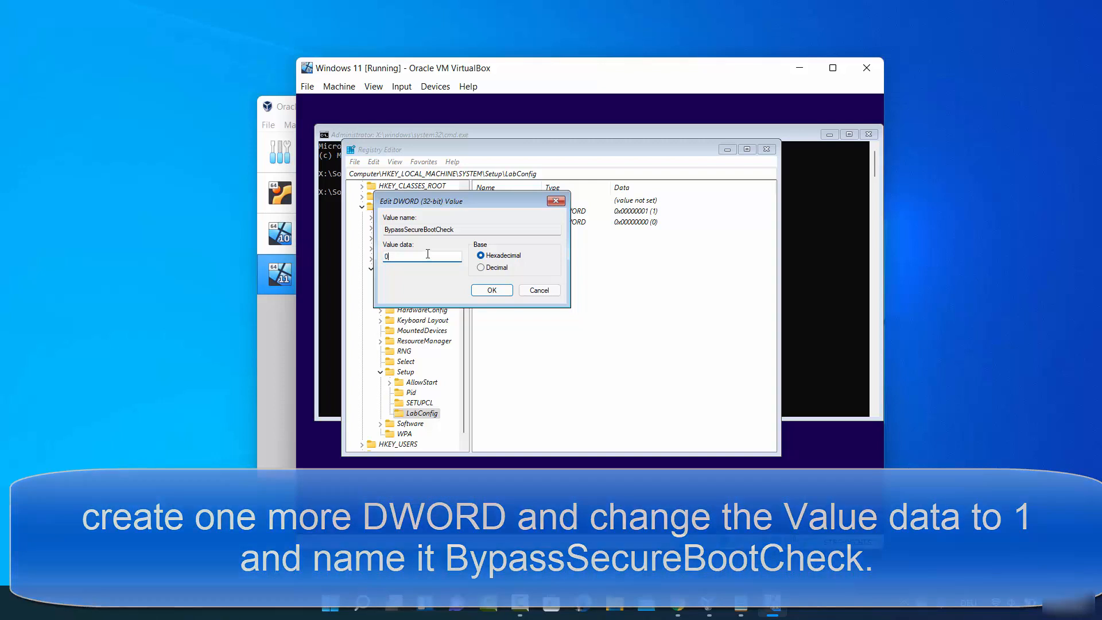
double_click(428, 253)
type("1")
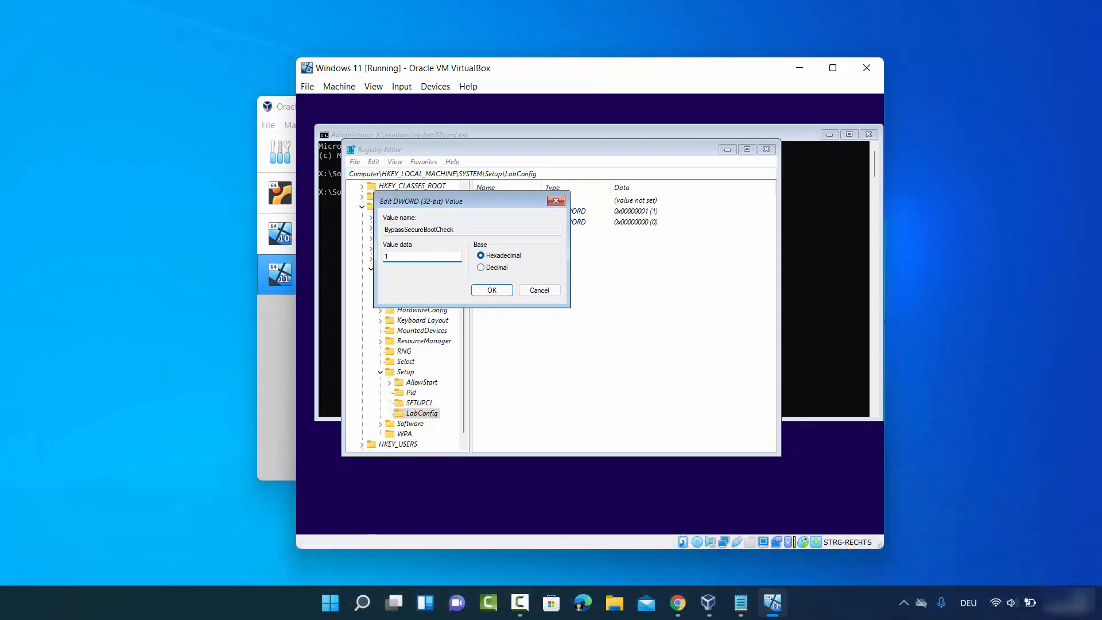
left_click(491, 290)
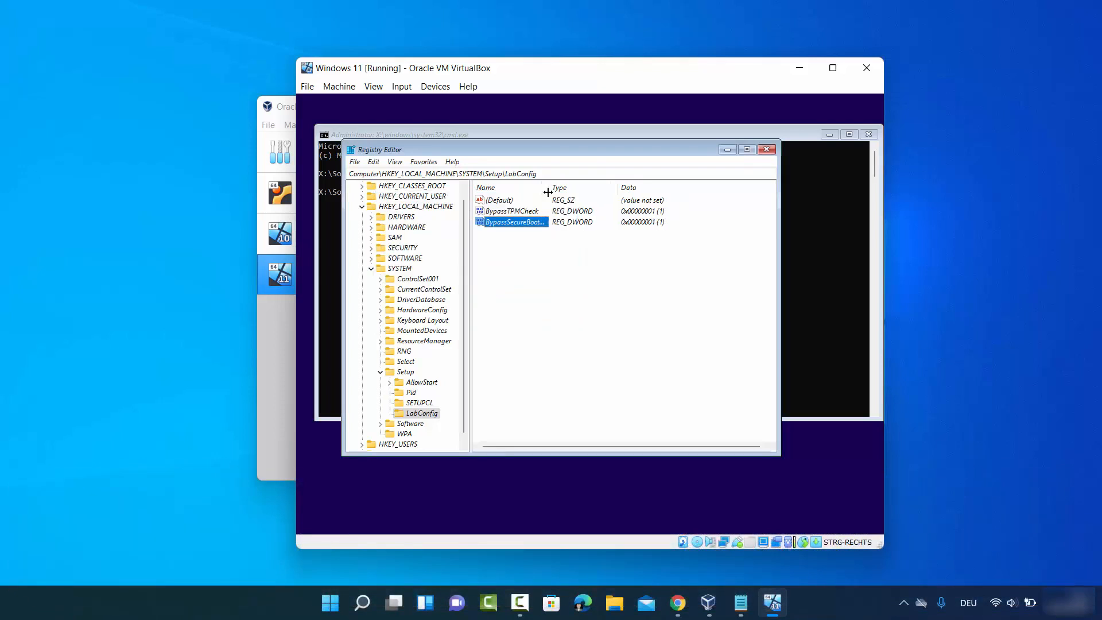
left_click_drag(543, 195, 576, 196)
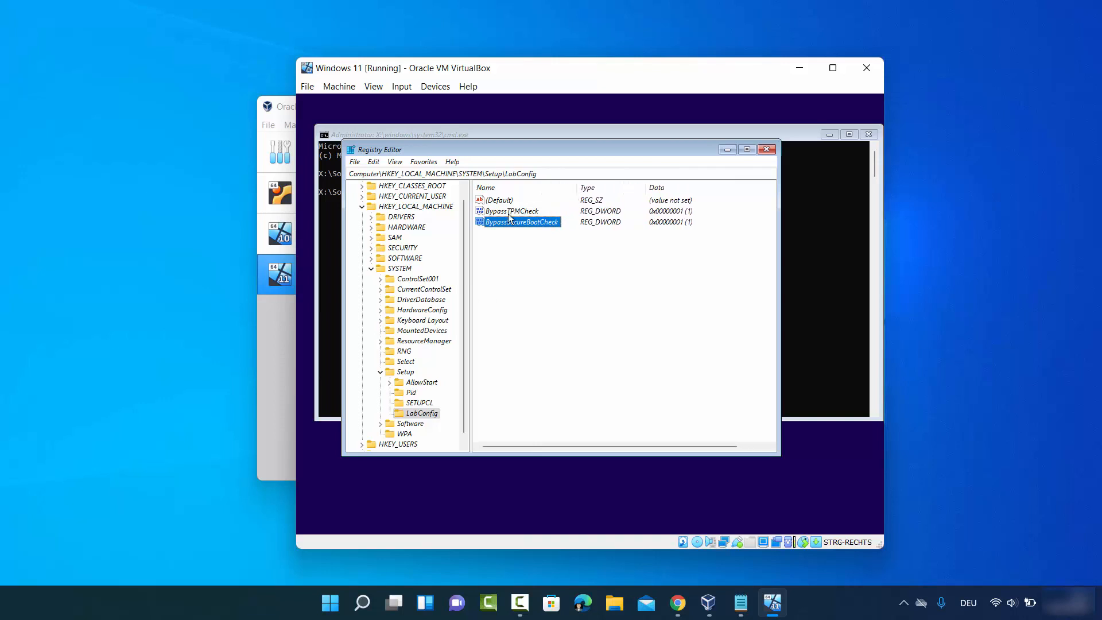
left_click(506, 214)
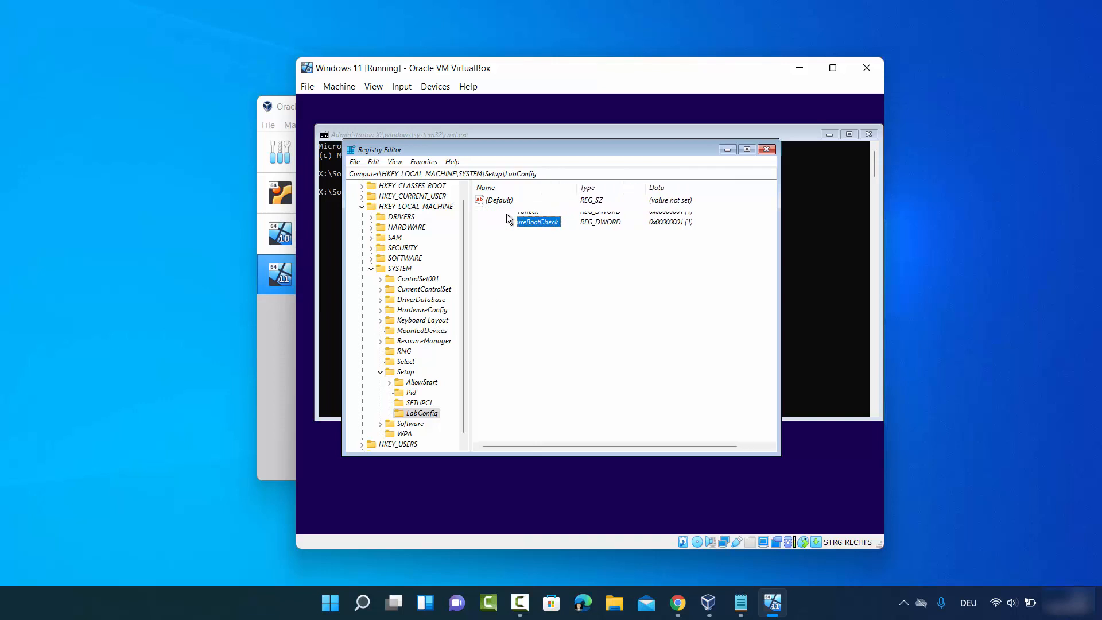
left_click(507, 224)
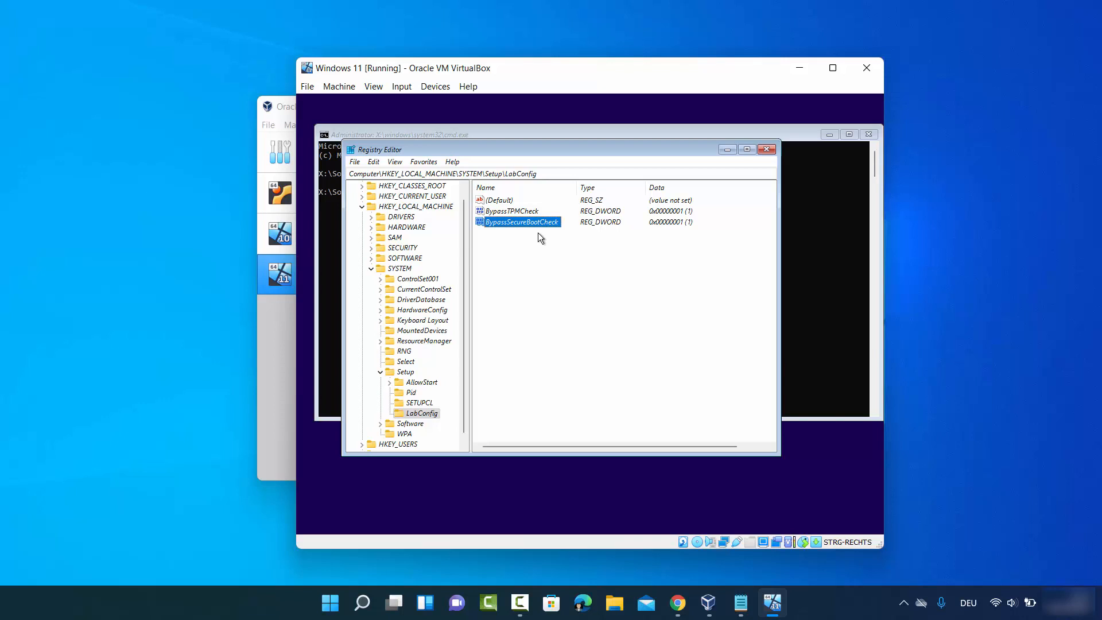
Step: Review the two bypass values, then close Registry Editor and the command prompt
left_click(522, 212)
left_click(525, 222)
left_click(986, 501)
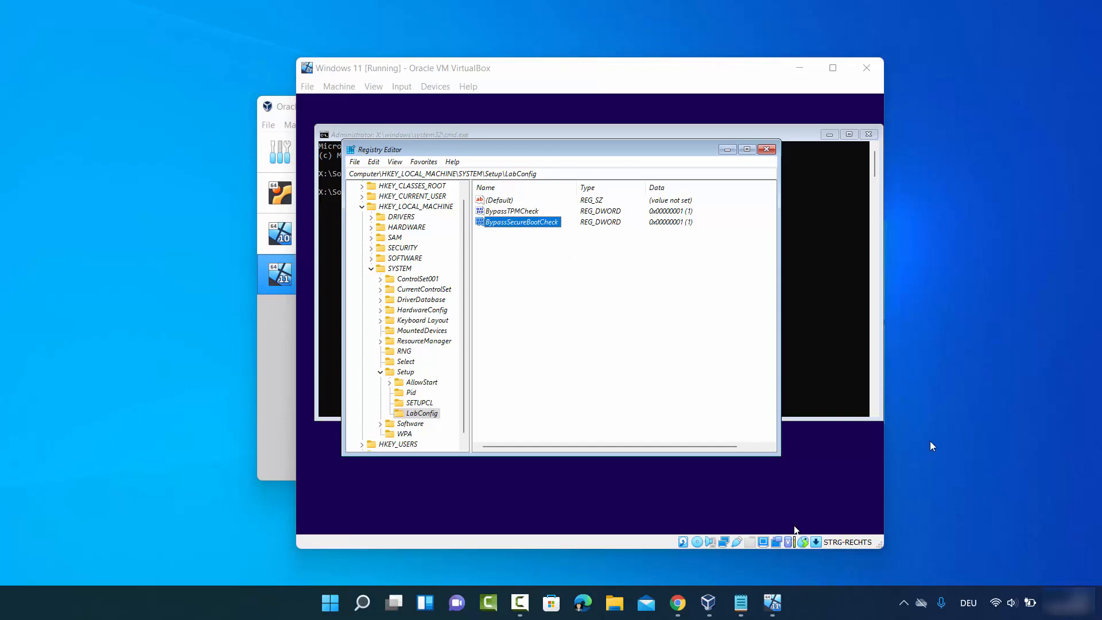
left_click(765, 150)
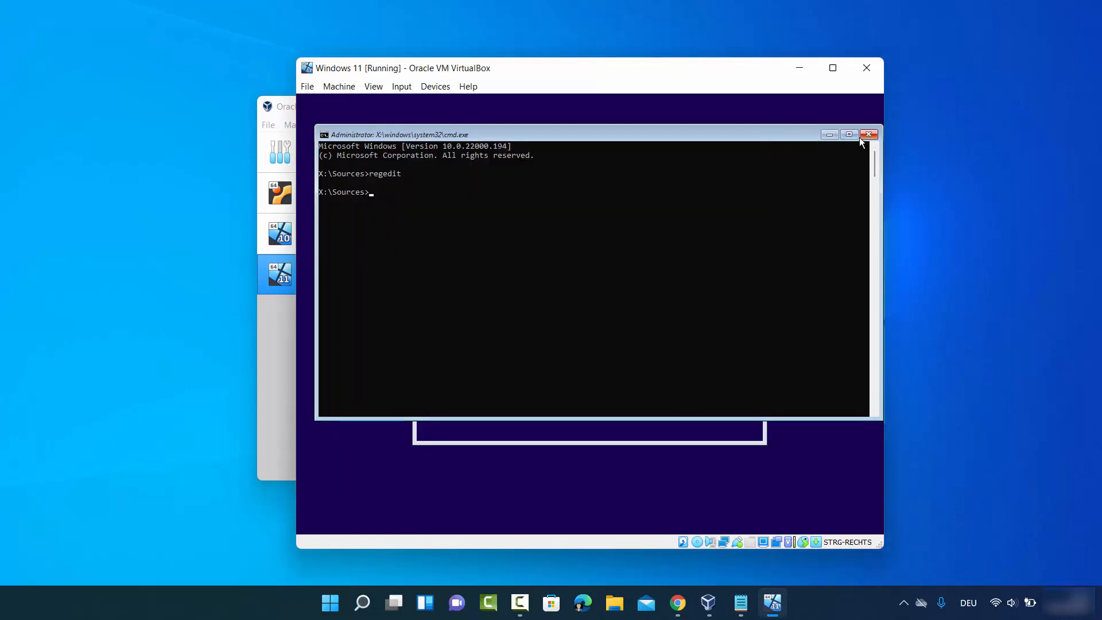
left_click(866, 136)
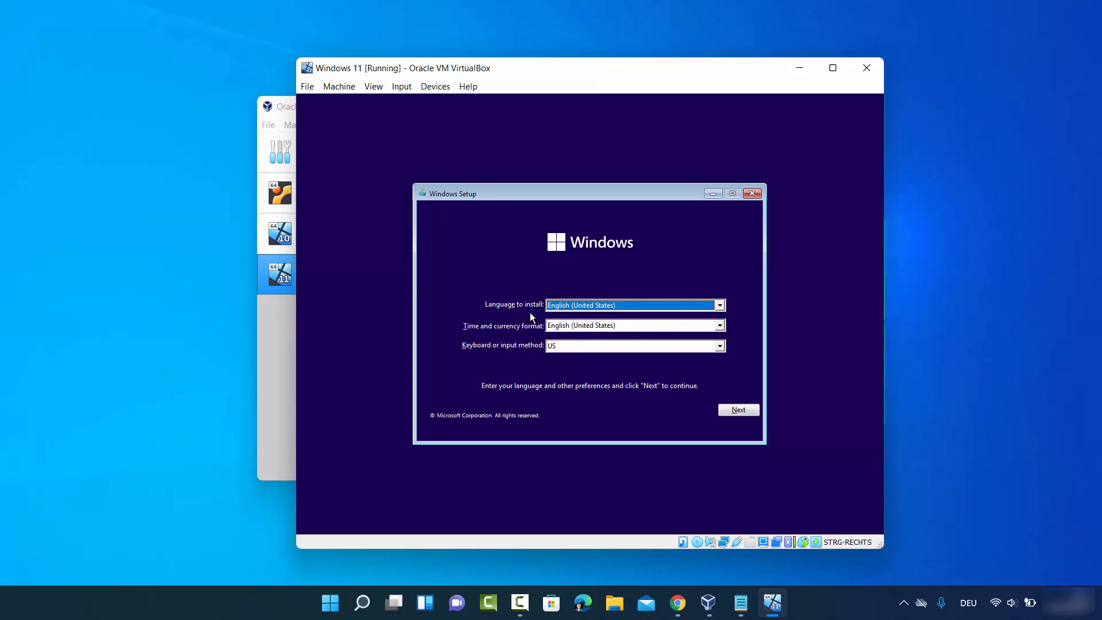
Step: Set the Setup keyboard layout to German and continue past the language screen
left_click(567, 345)
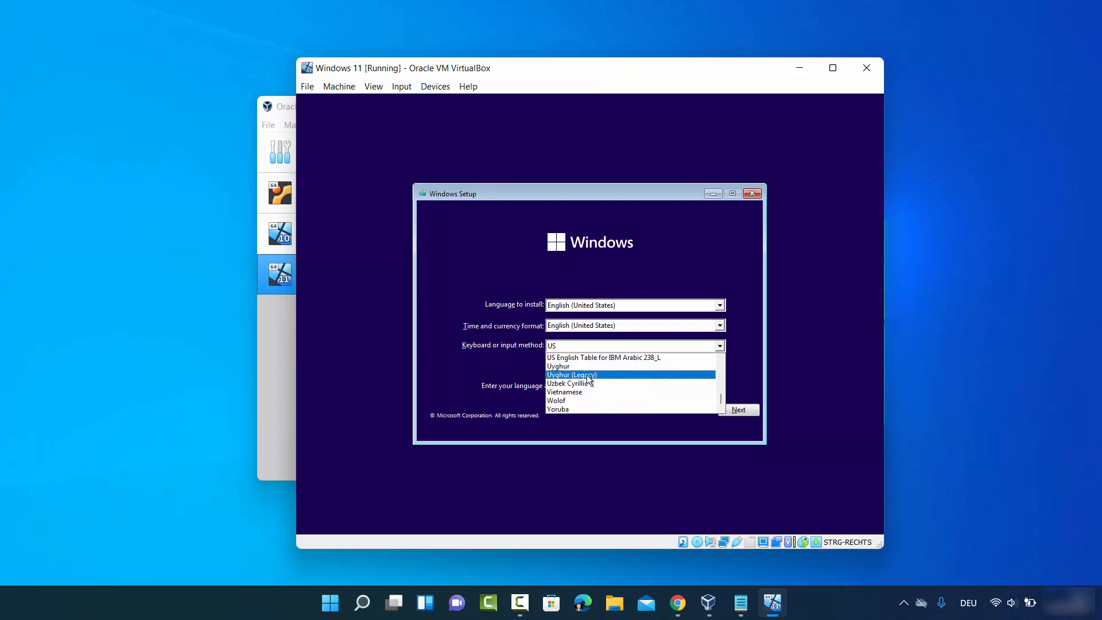
key("g")
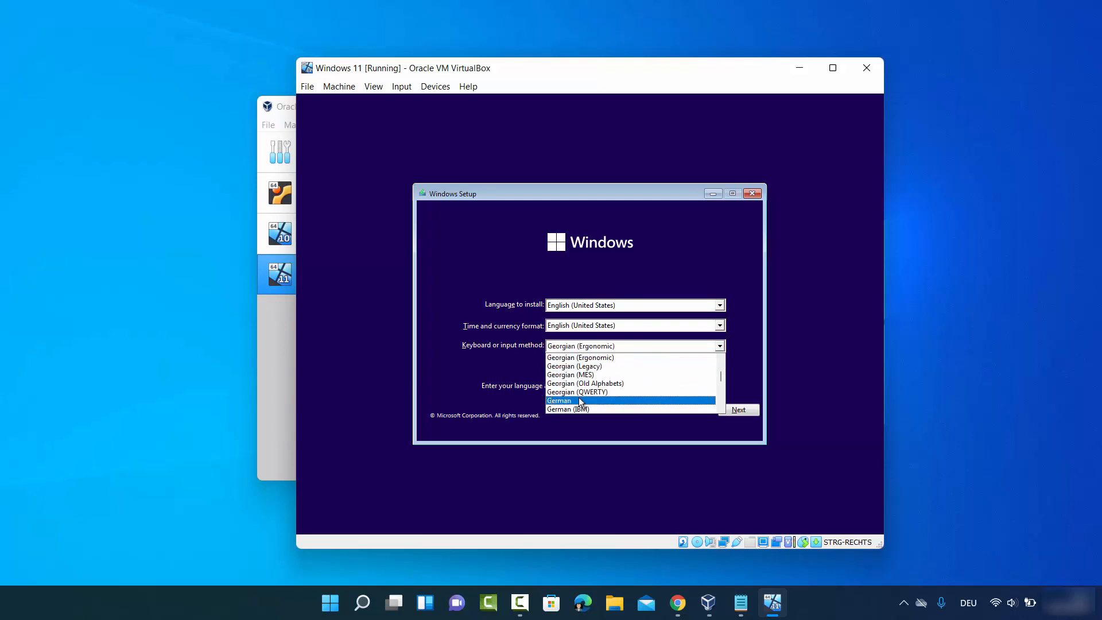
left_click(579, 400)
left_click(735, 411)
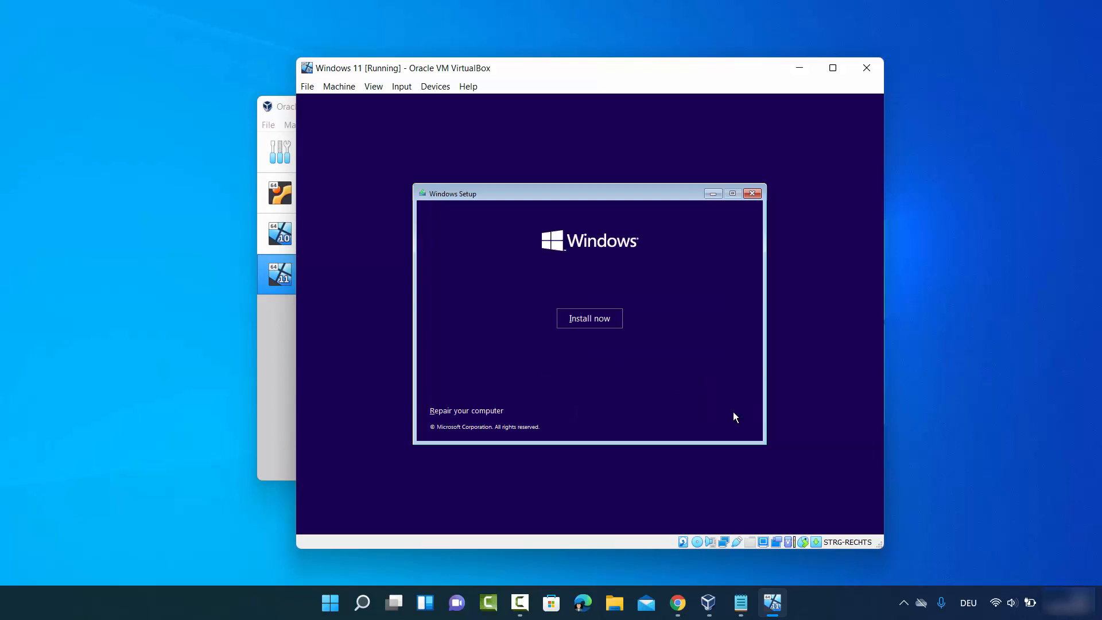
Step: Install Windows 11 Pro without a product key and accept the licence terms
left_click(594, 323)
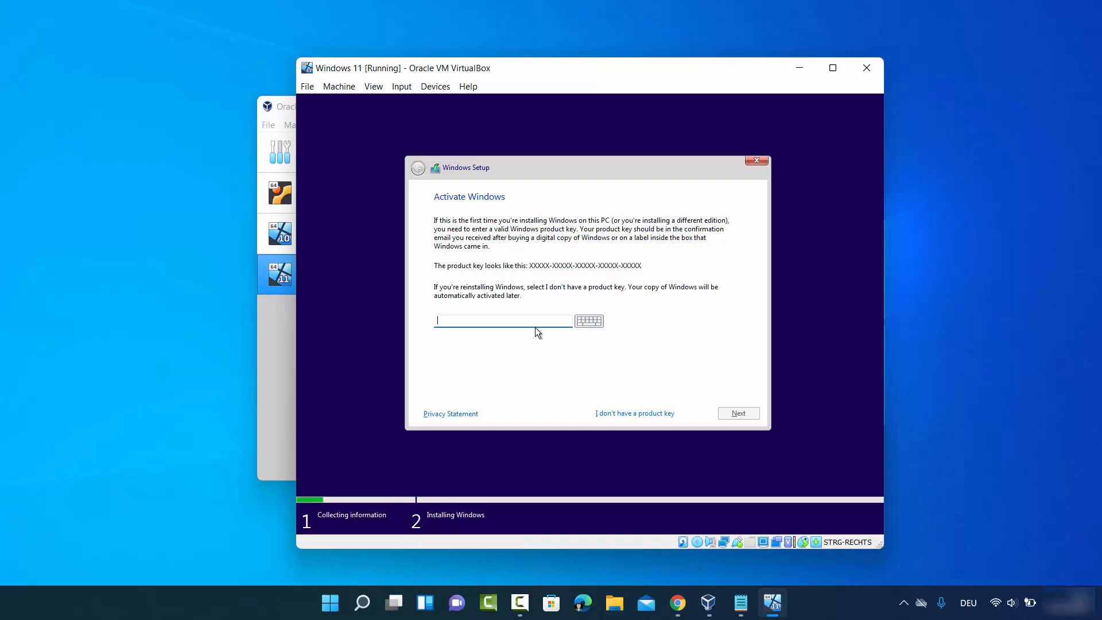
left_click(626, 414)
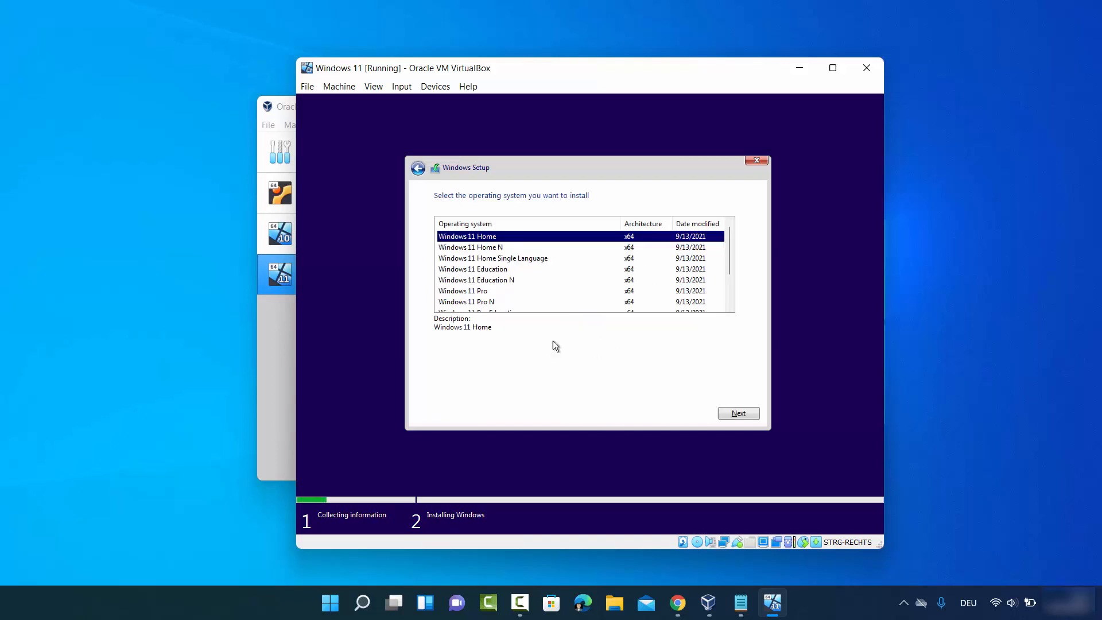
left_click(474, 291)
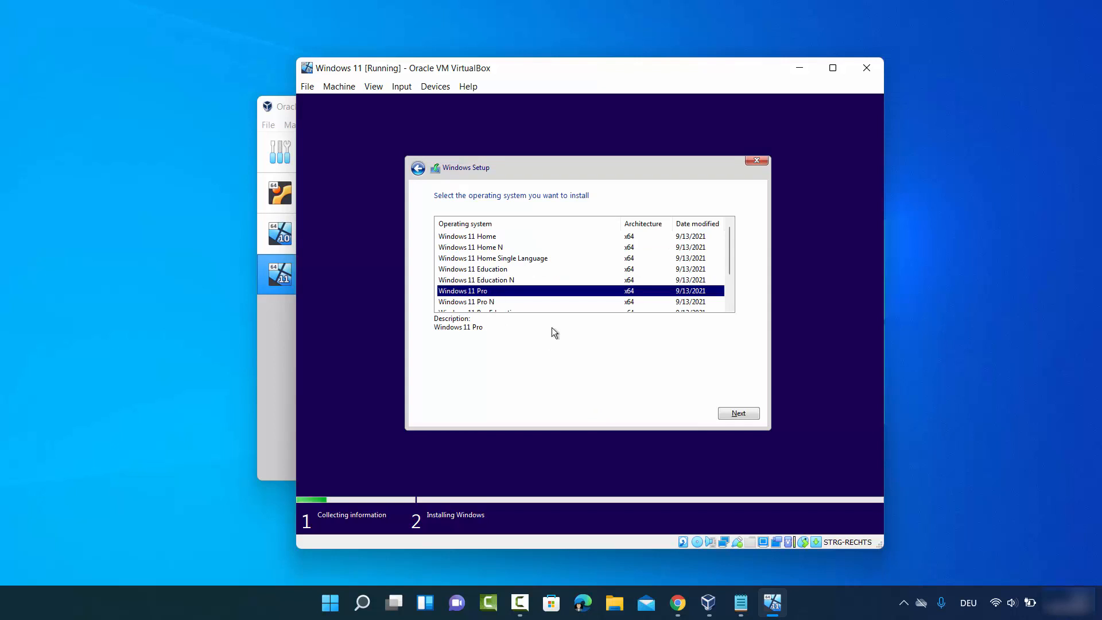
left_click(737, 415)
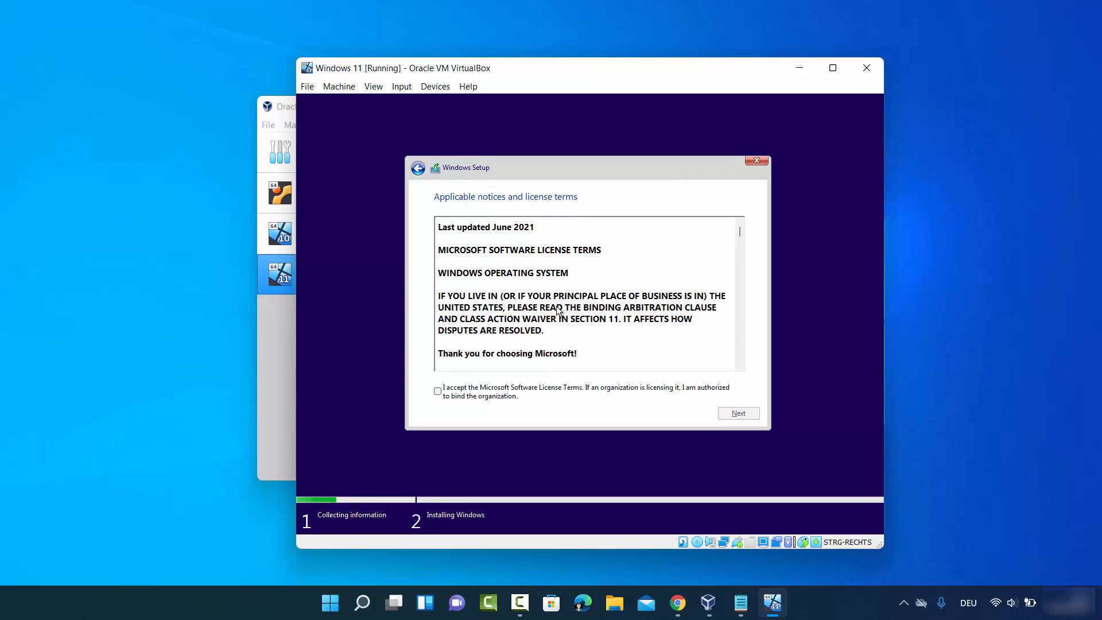
left_click(438, 393)
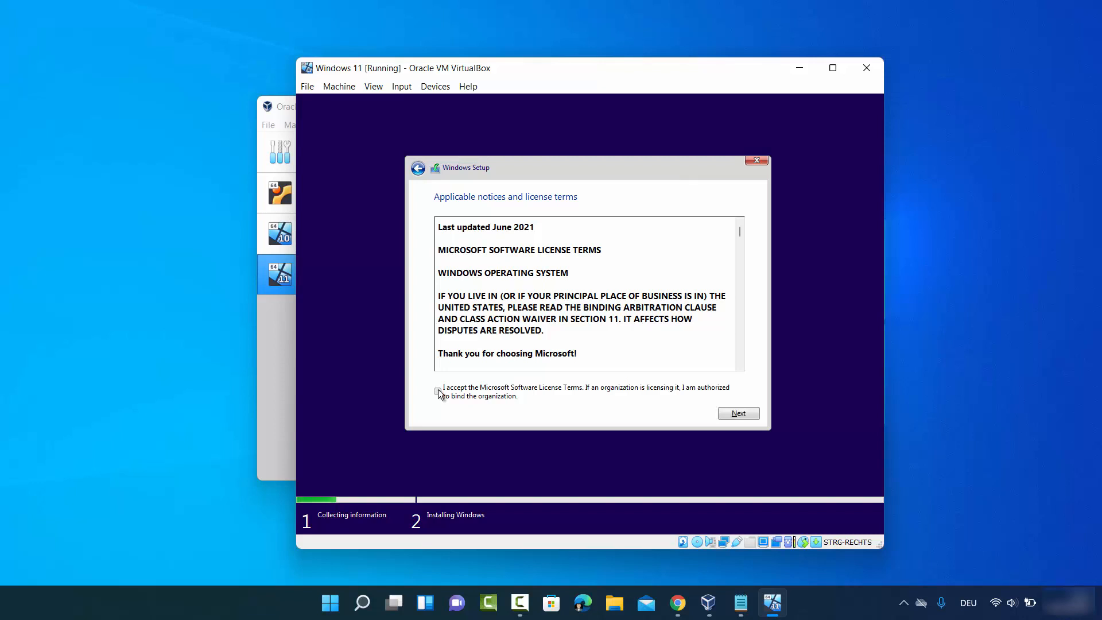
left_click(750, 415)
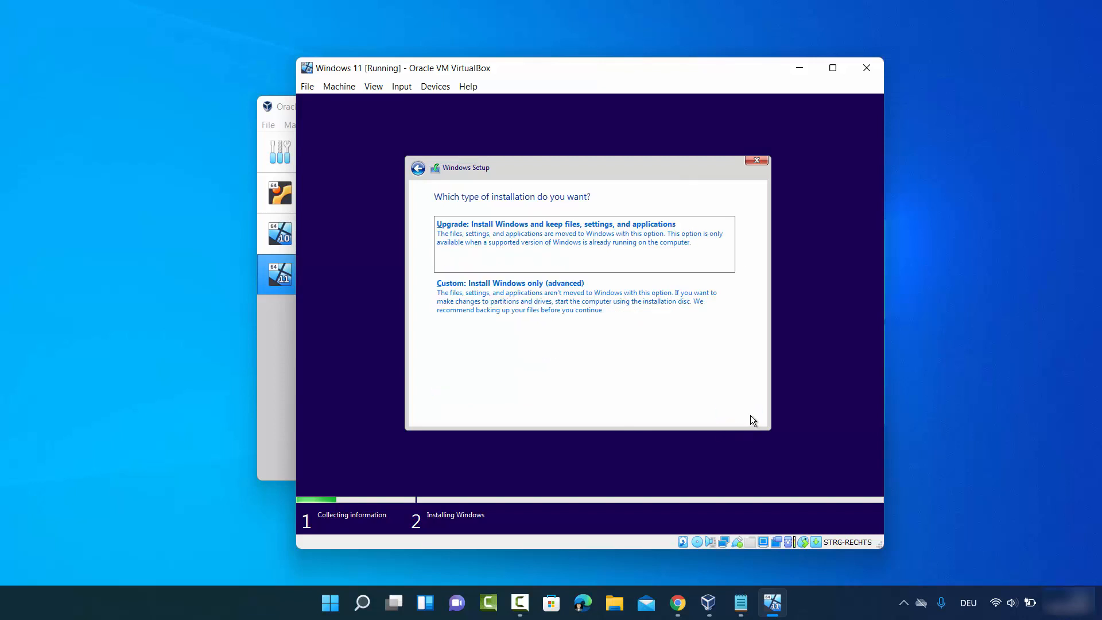
Step: Choose Custom installation and install Windows onto Drive 0's unallocated space
left_click(513, 302)
left_click(990, 478)
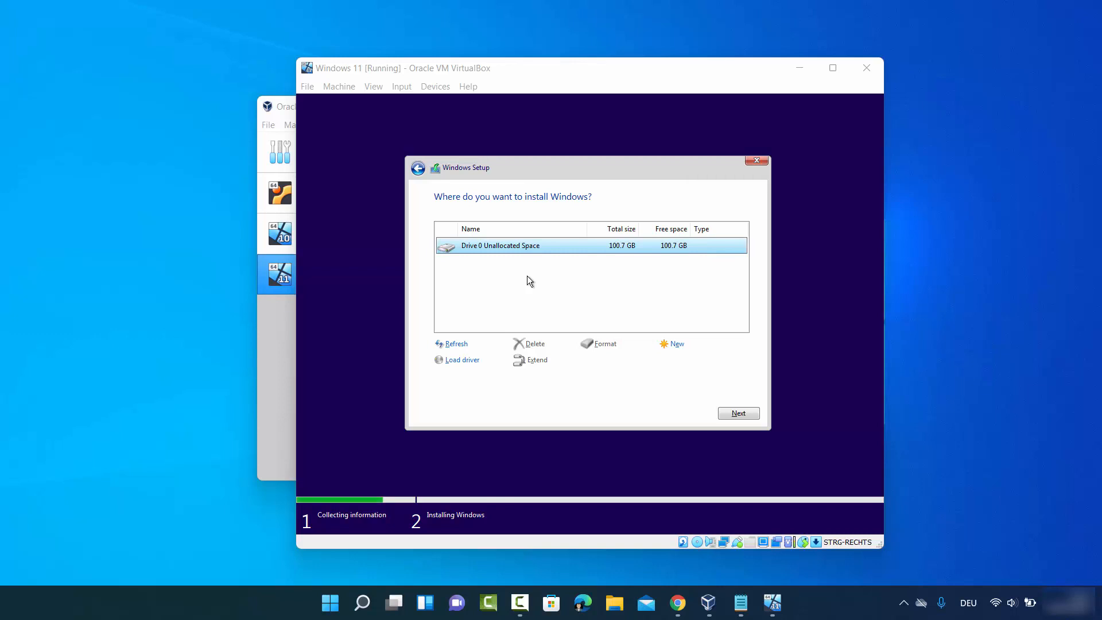
left_click(735, 413)
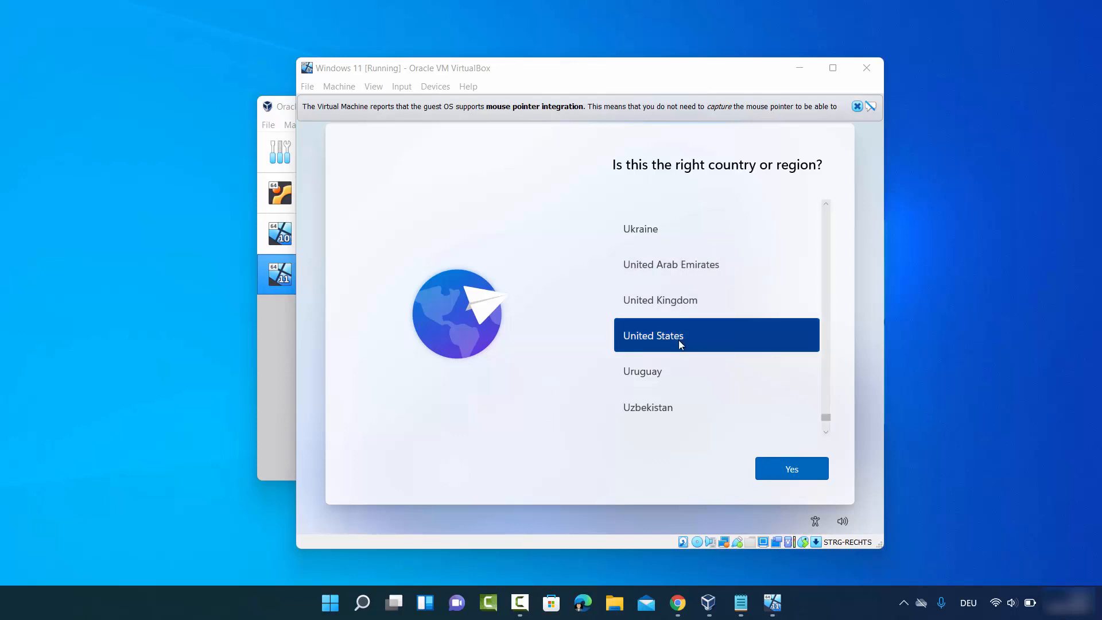
Step: Confirm United States as the region and use German as the only keyboard layout
left_click(767, 455)
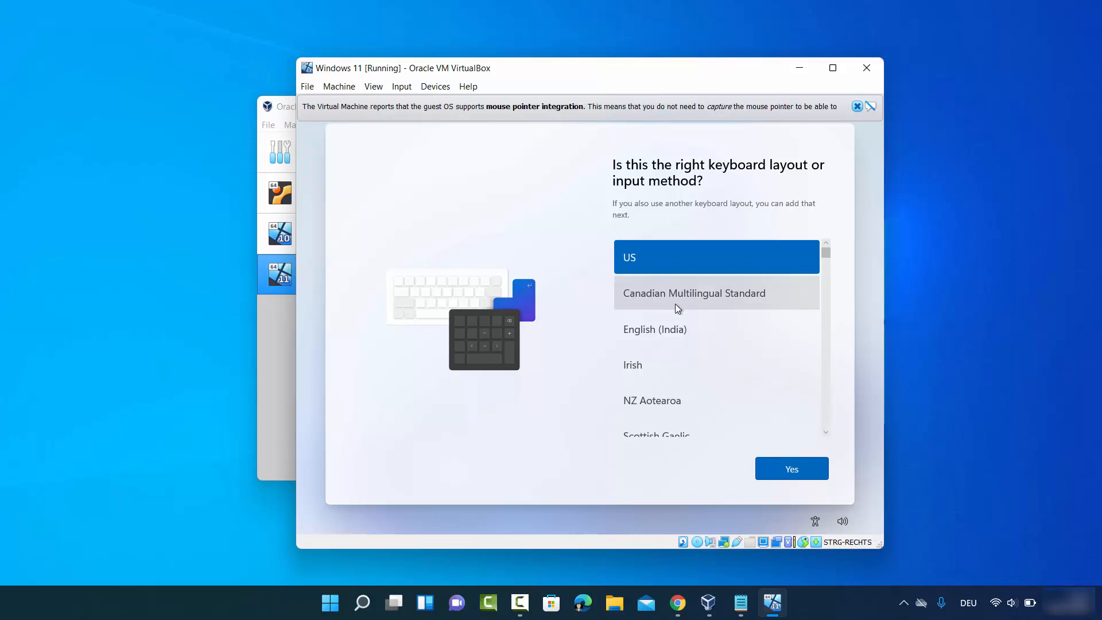
scroll(675, 304, "down", 5)
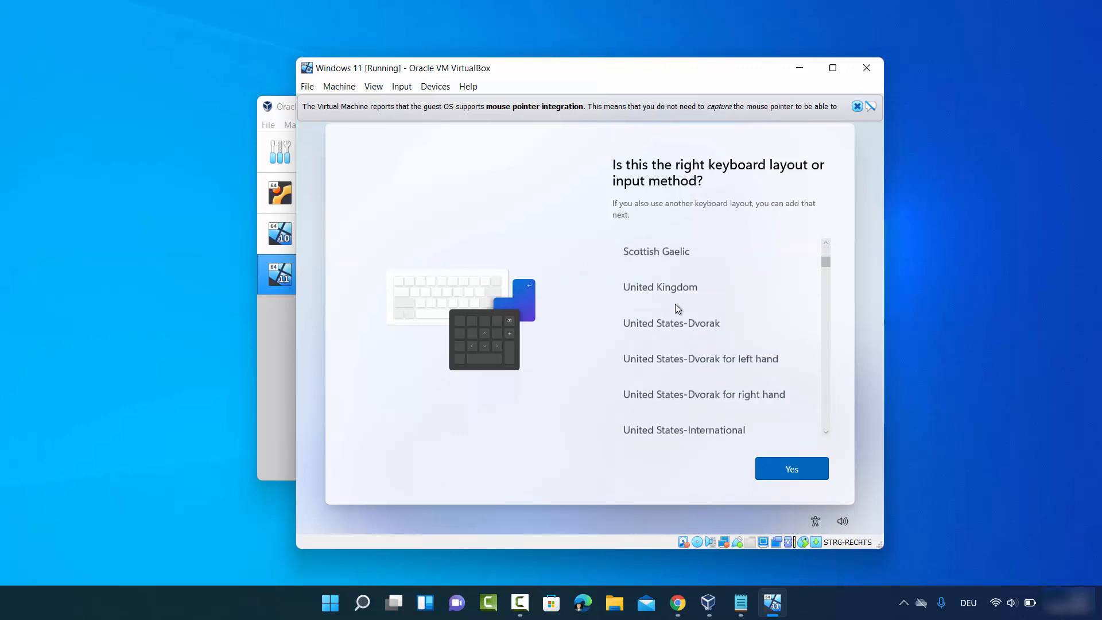
scroll(675, 304, "down", 15)
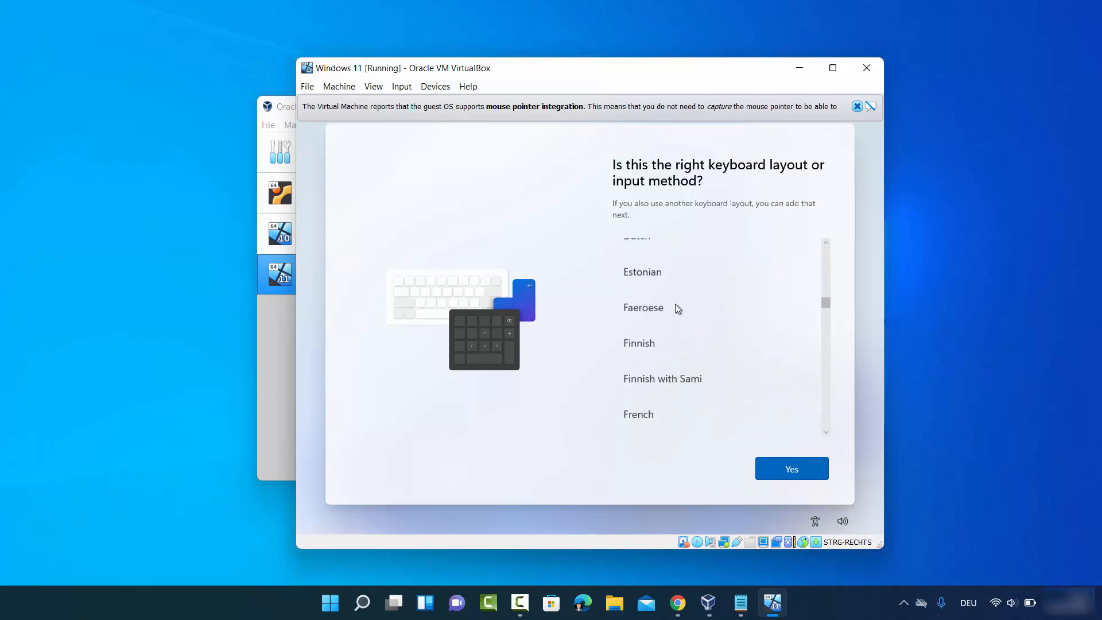
scroll(675, 306, "down", 3)
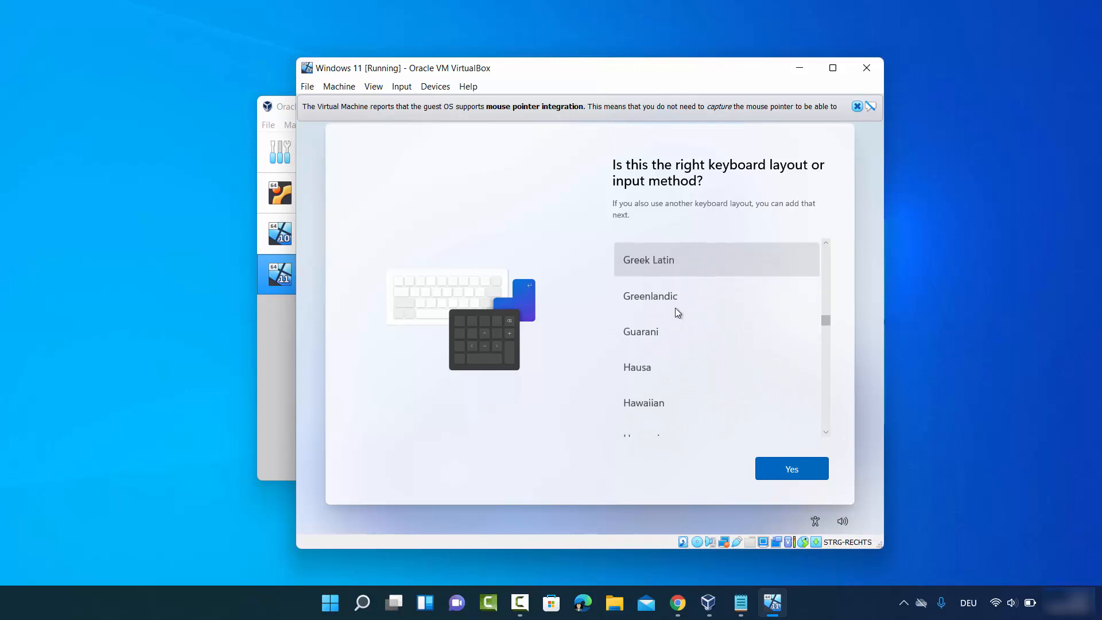
scroll(675, 308, "up", 3)
scroll(675, 308, "up", 1)
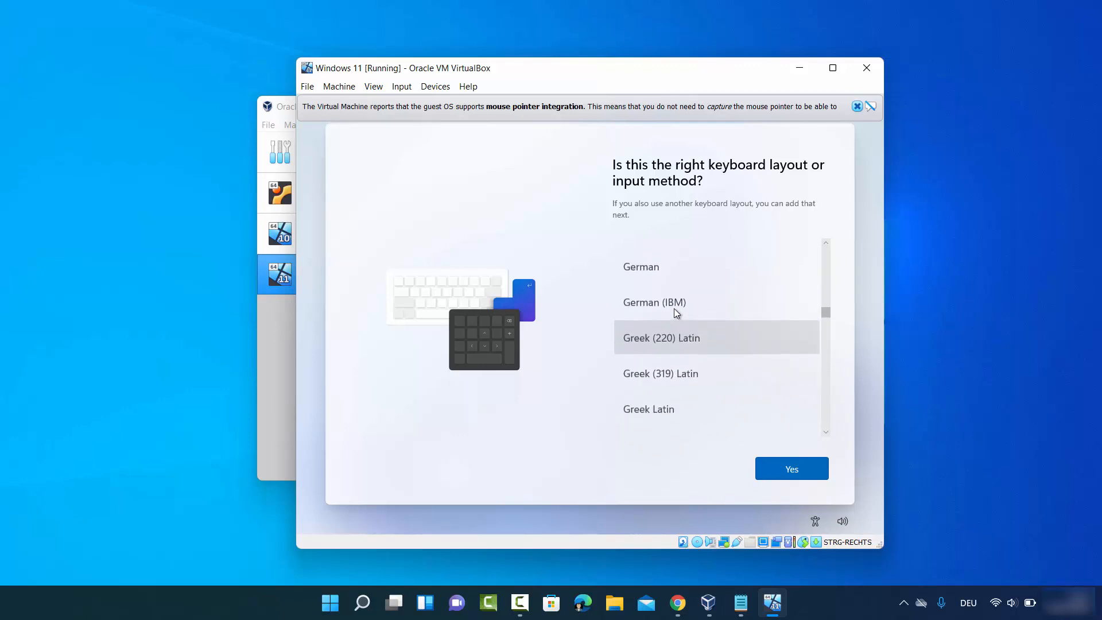
left_click(648, 267)
left_click(811, 470)
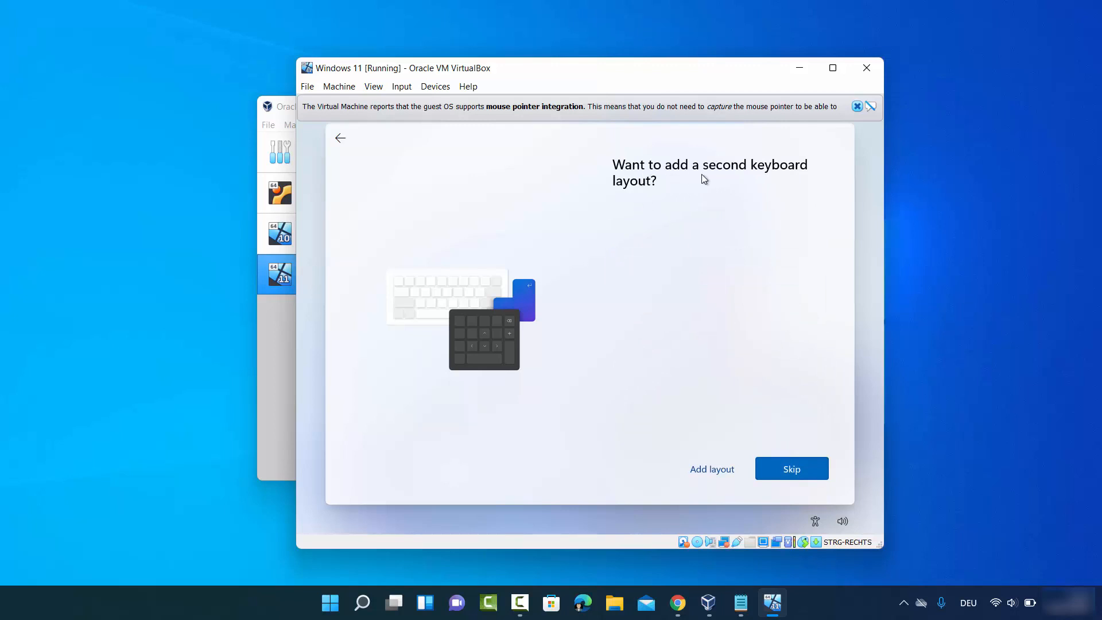
left_click(774, 468)
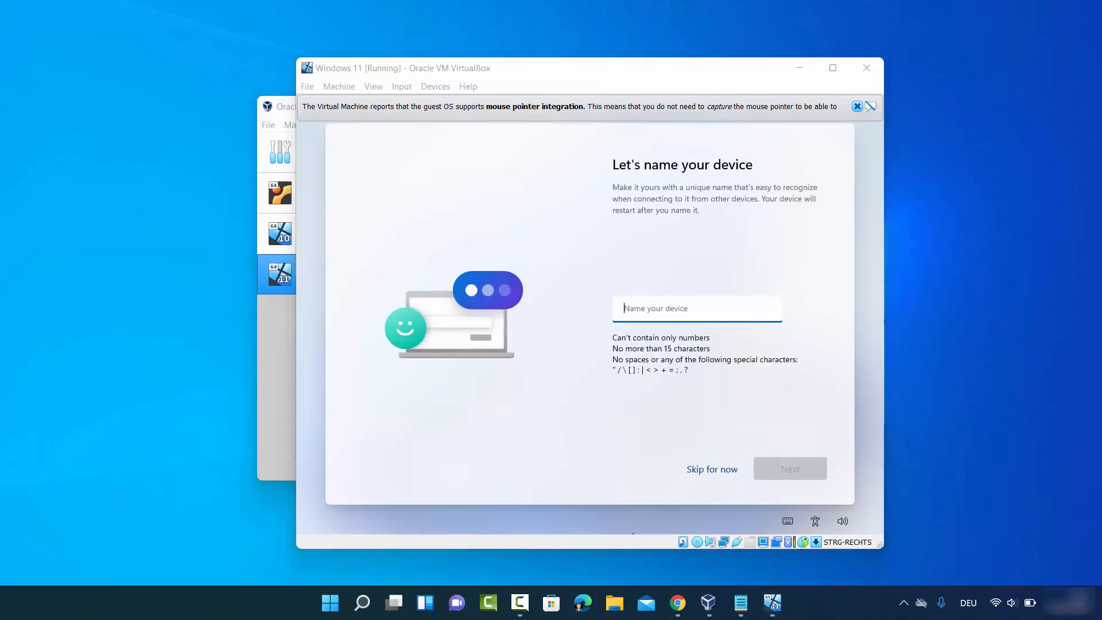
Step: Name the device cb and choose to set it up for personal use
left_click(672, 309)
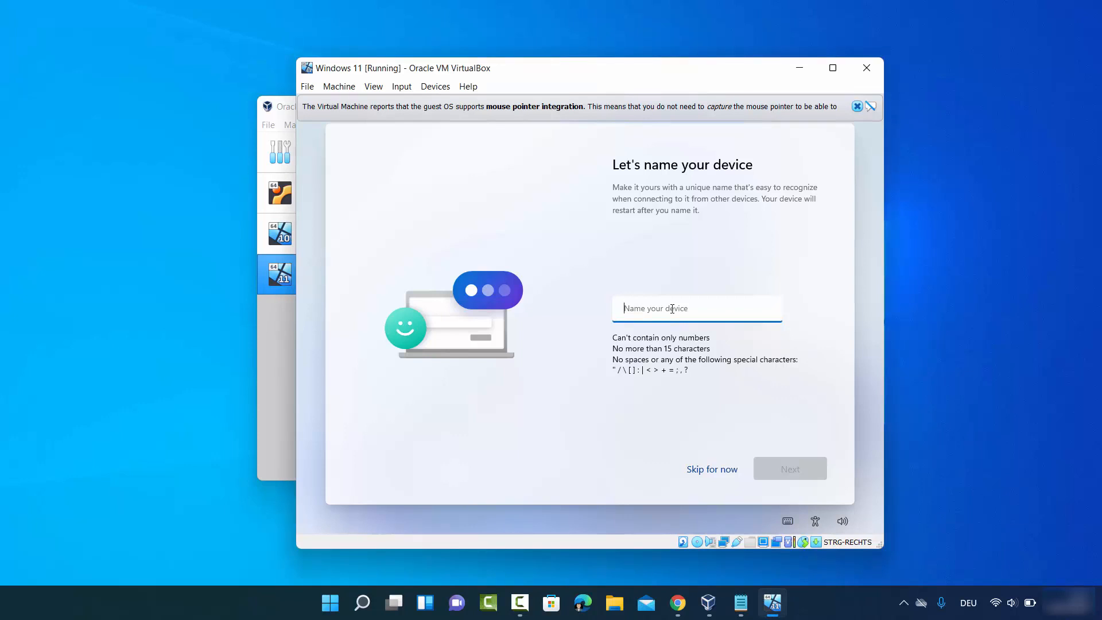
type("cb")
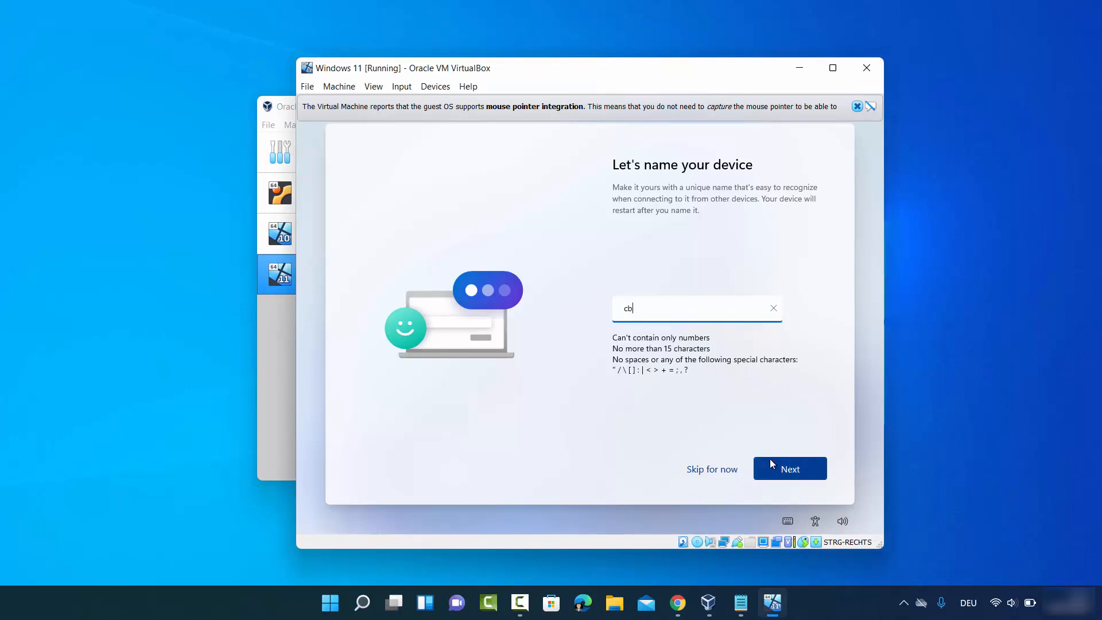
left_click(771, 464)
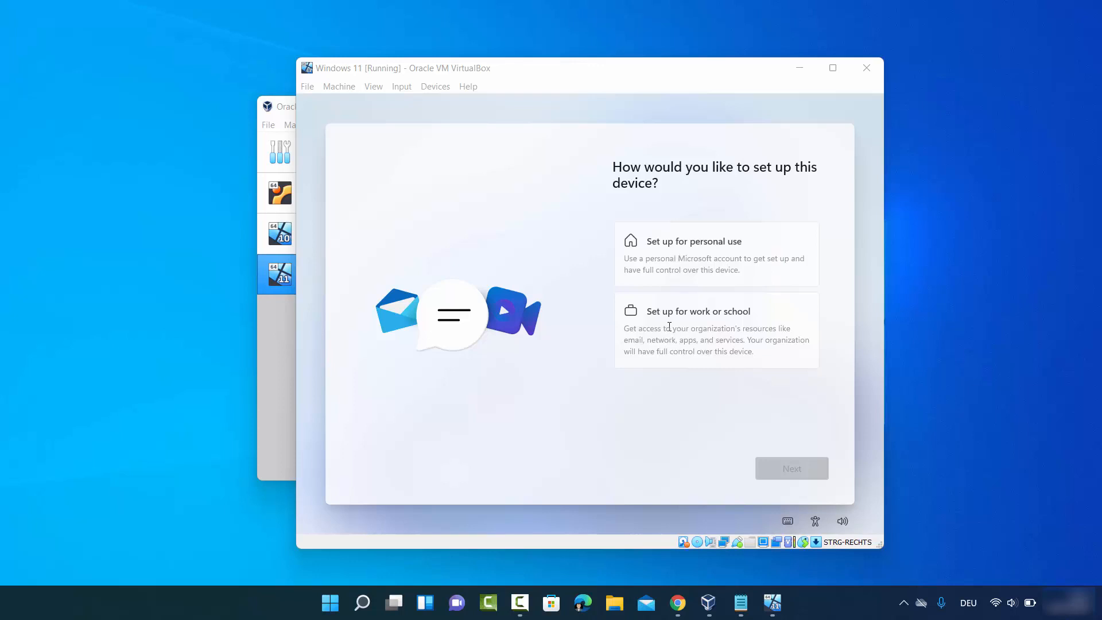
left_click(692, 264)
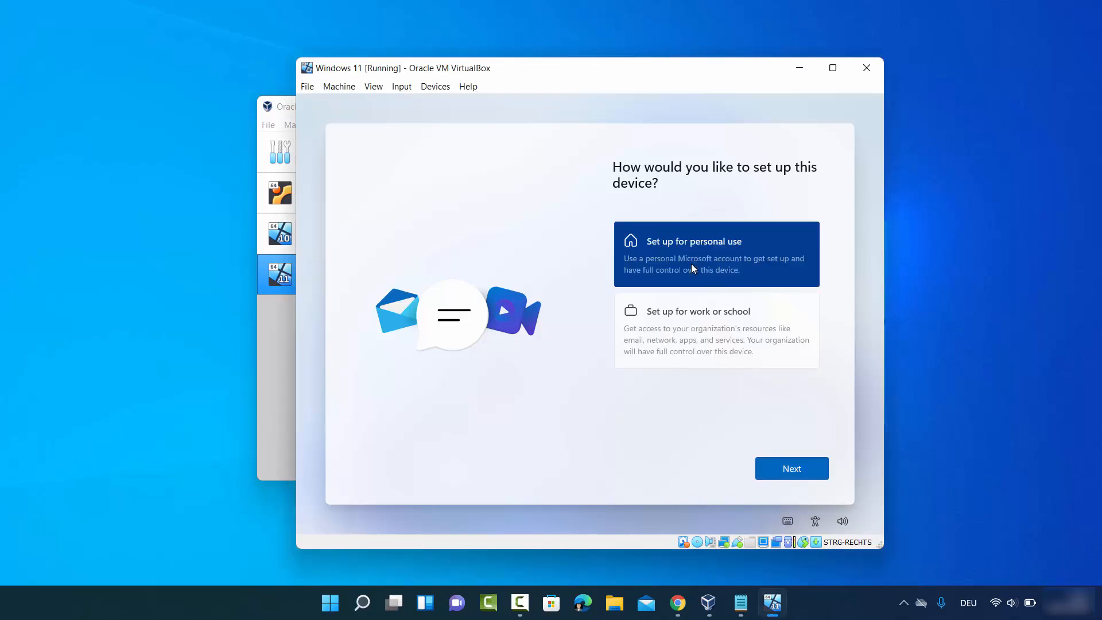
left_click(784, 473)
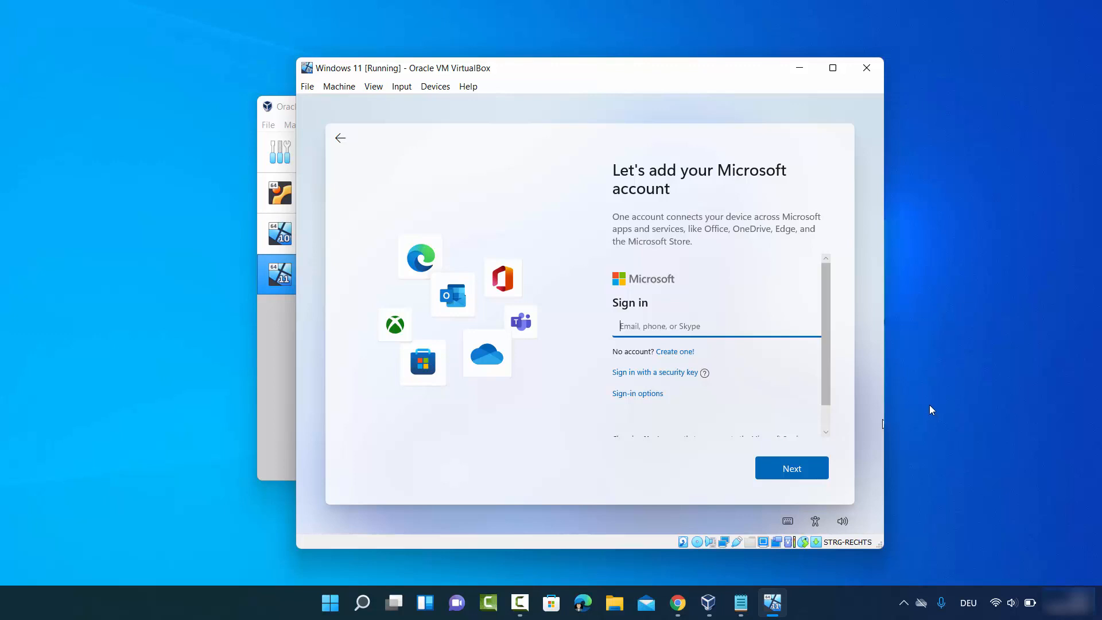
Step: Switch to an offline account through Sign-in options and skip the Microsoft account
left_click(679, 330)
left_click_drag(822, 347, 825, 371)
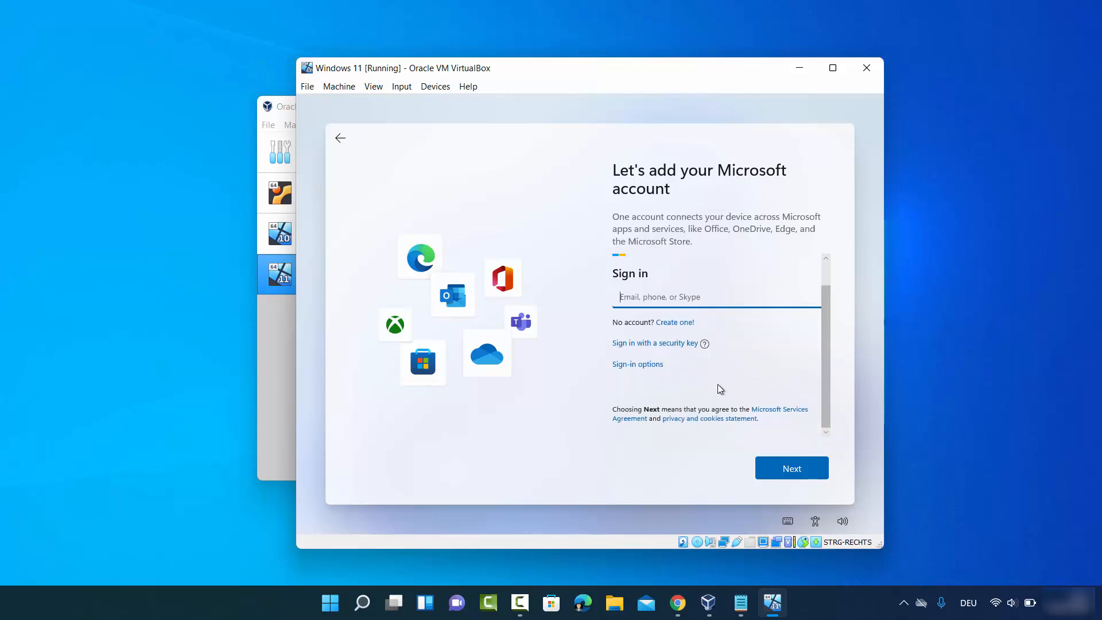
left_click(638, 366)
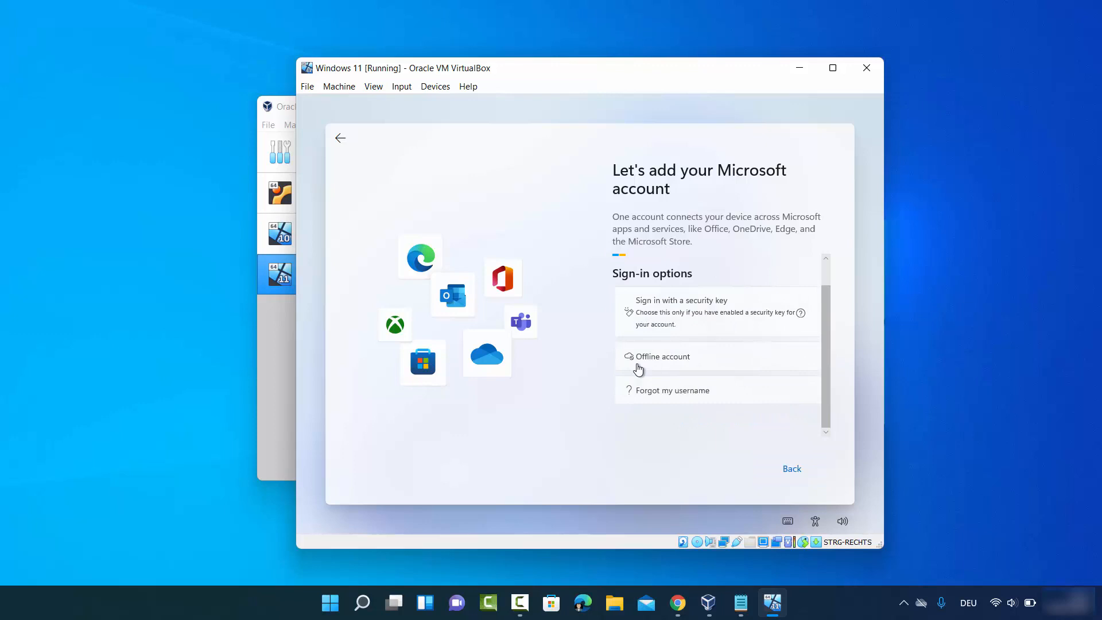
left_click(669, 362)
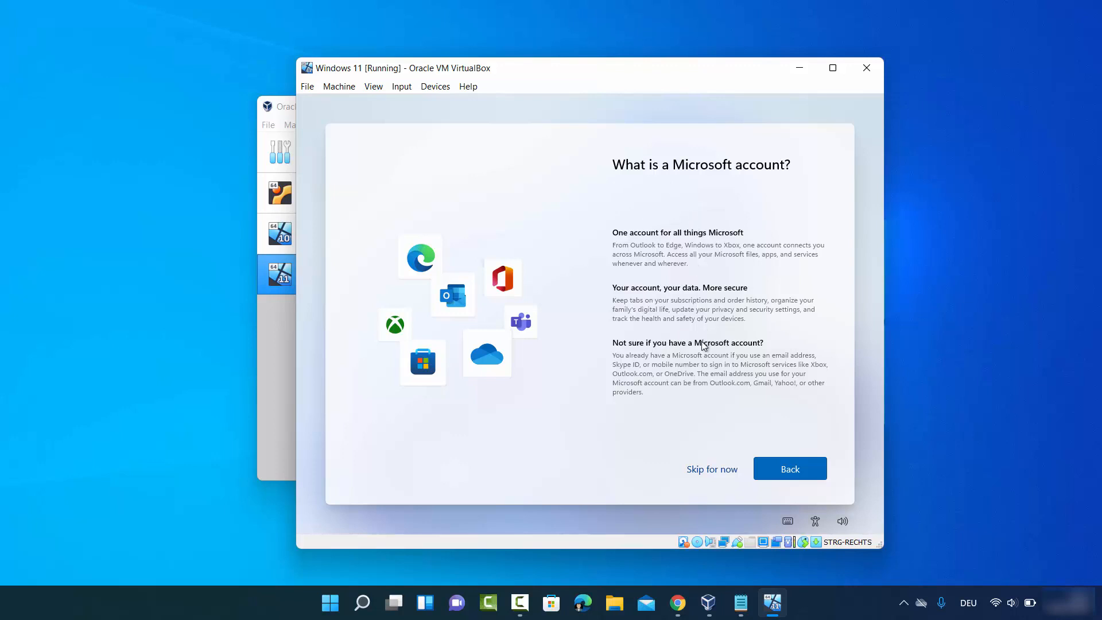
left_click(706, 471)
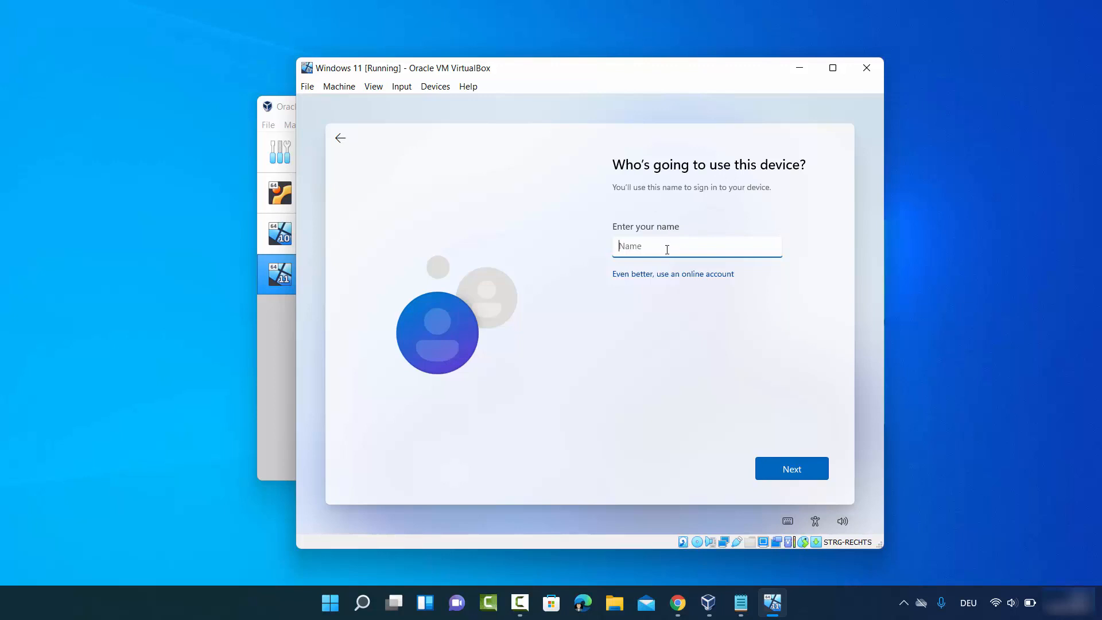
Step: Enter the local account's user name, then set and confirm its password
type("codebind")
left_click(778, 468)
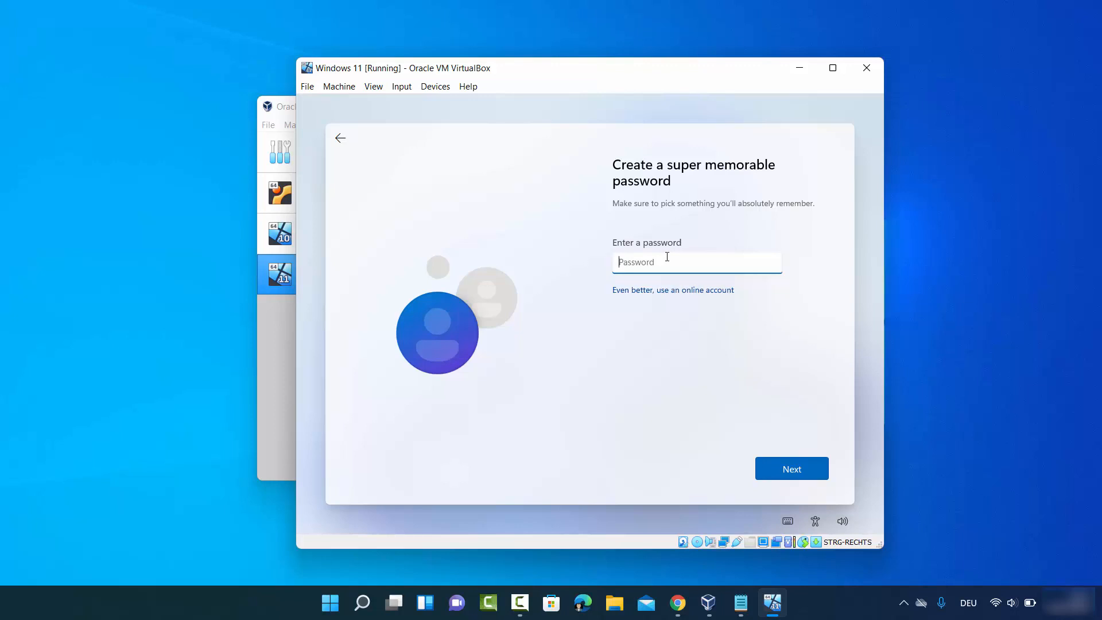
type("••••••")
left_click(771, 459)
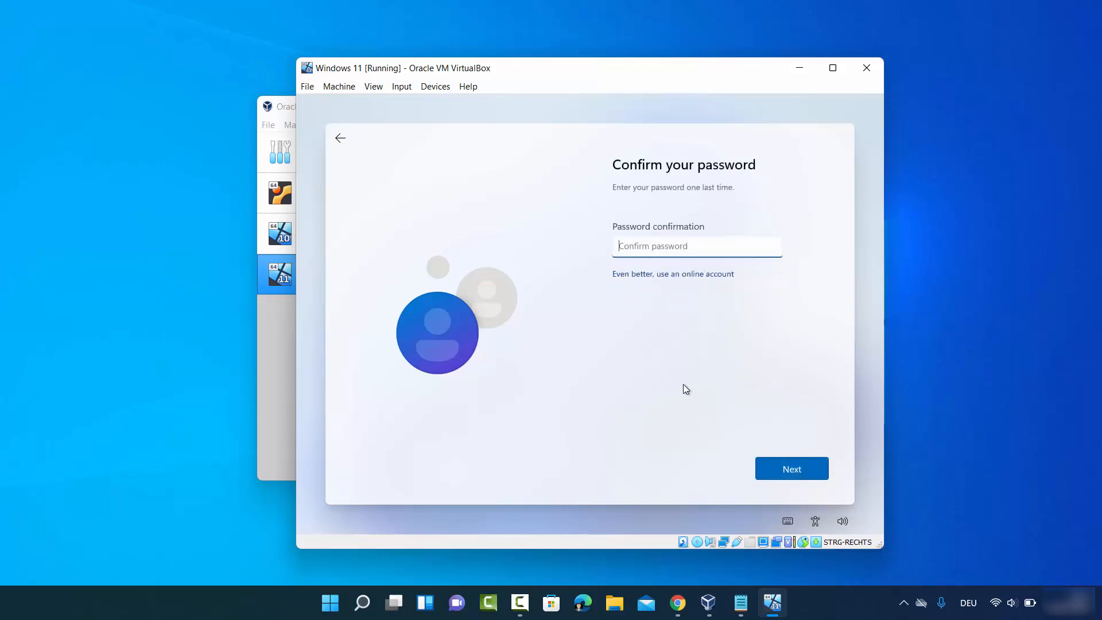
type("••••••")
left_click(772, 471)
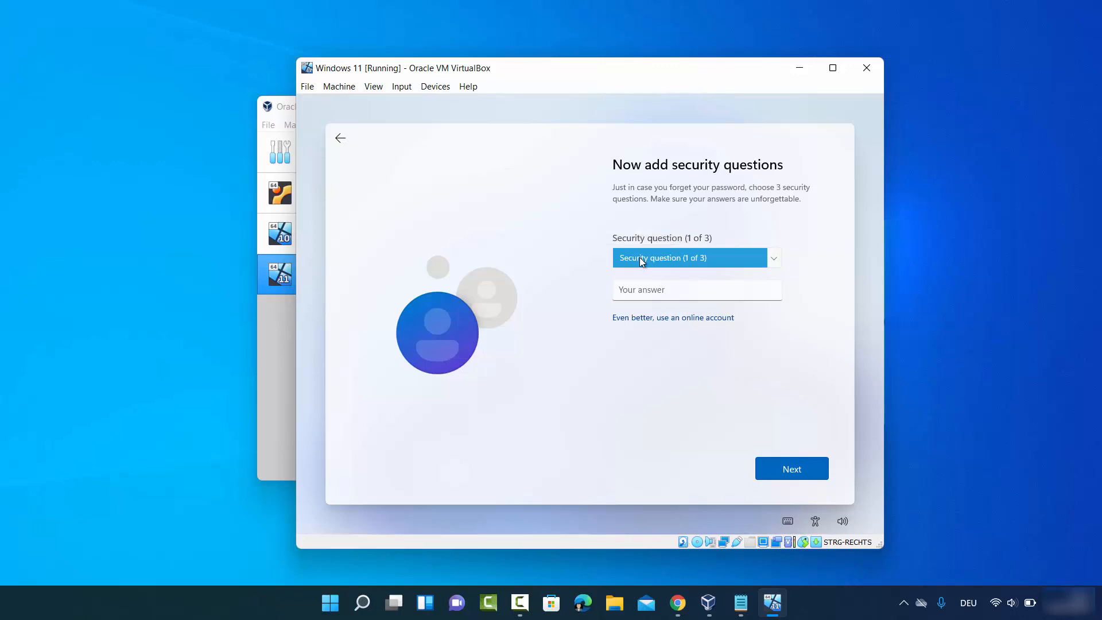
Step: Answer the three security questions, starting with the first pet's name question
left_click(642, 261)
left_click(646, 276)
left_click(646, 287)
type("cb")
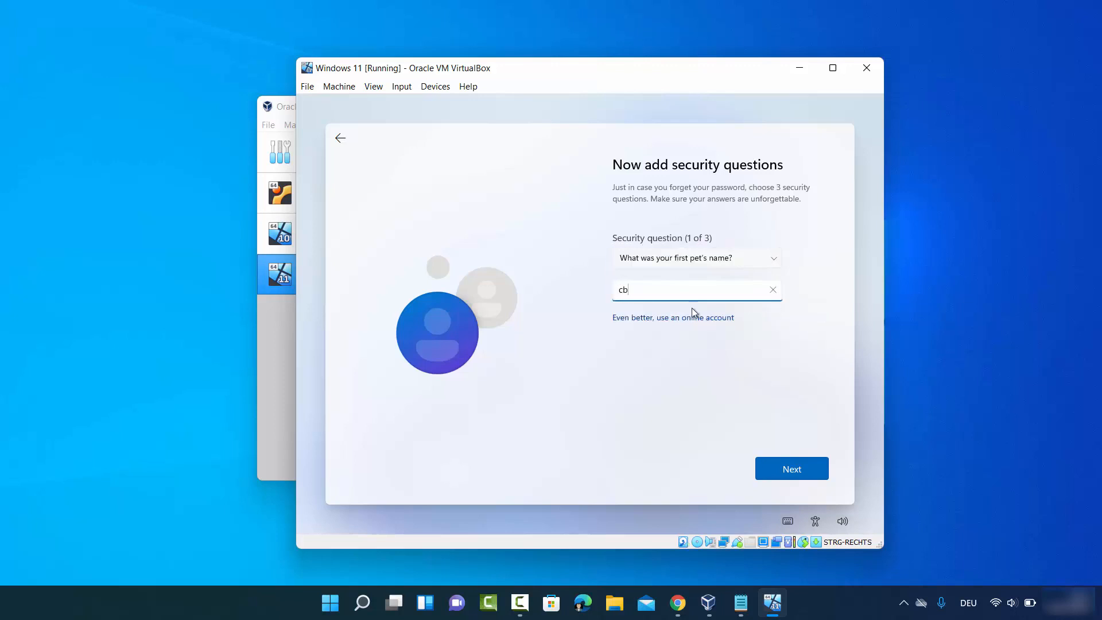
left_click(784, 464)
left_click(794, 466)
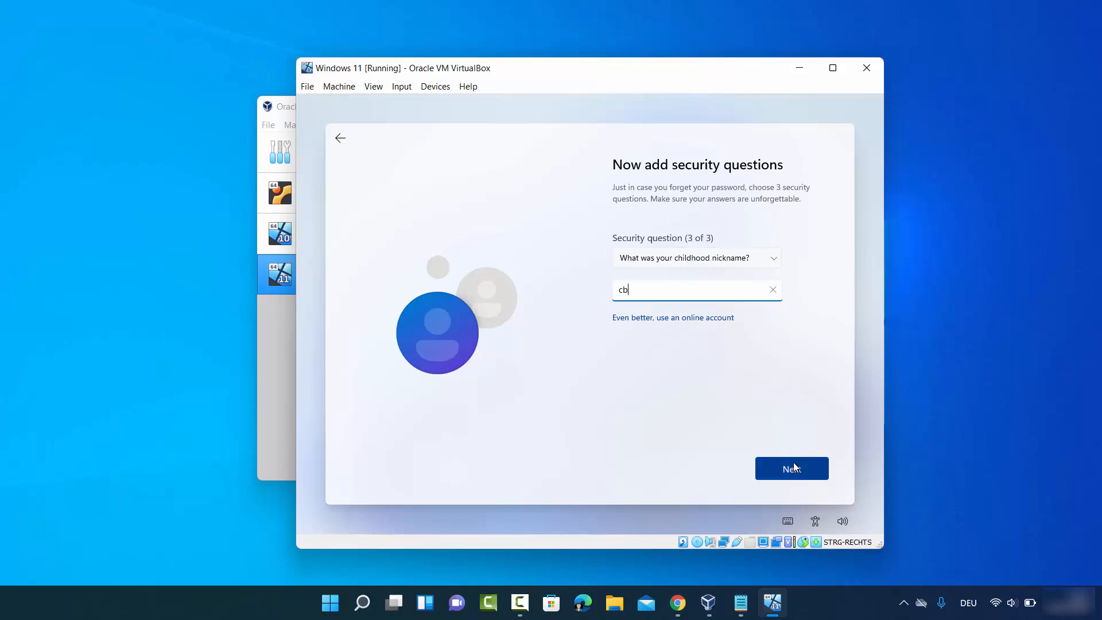
left_click(796, 467)
left_click(957, 445)
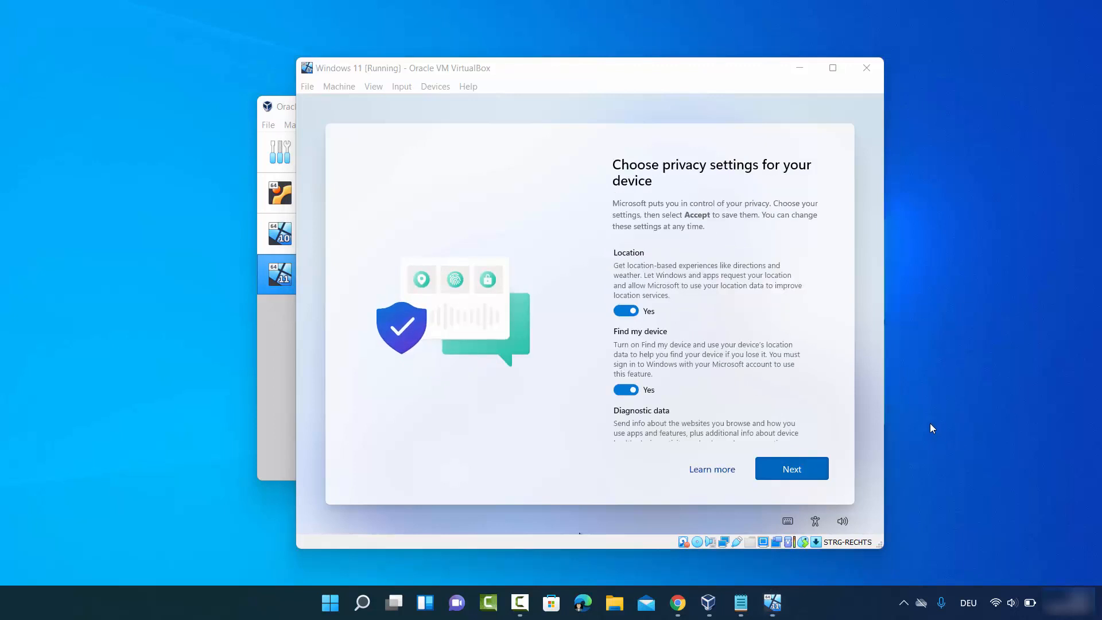
Step: Turn off Location, Find my device, Inking & typing, Tailored experiences and Advertising ID, set Diagnostic data to Required only, and accept
left_click(621, 312)
left_click(622, 381)
scroll(621, 385, "down", 2)
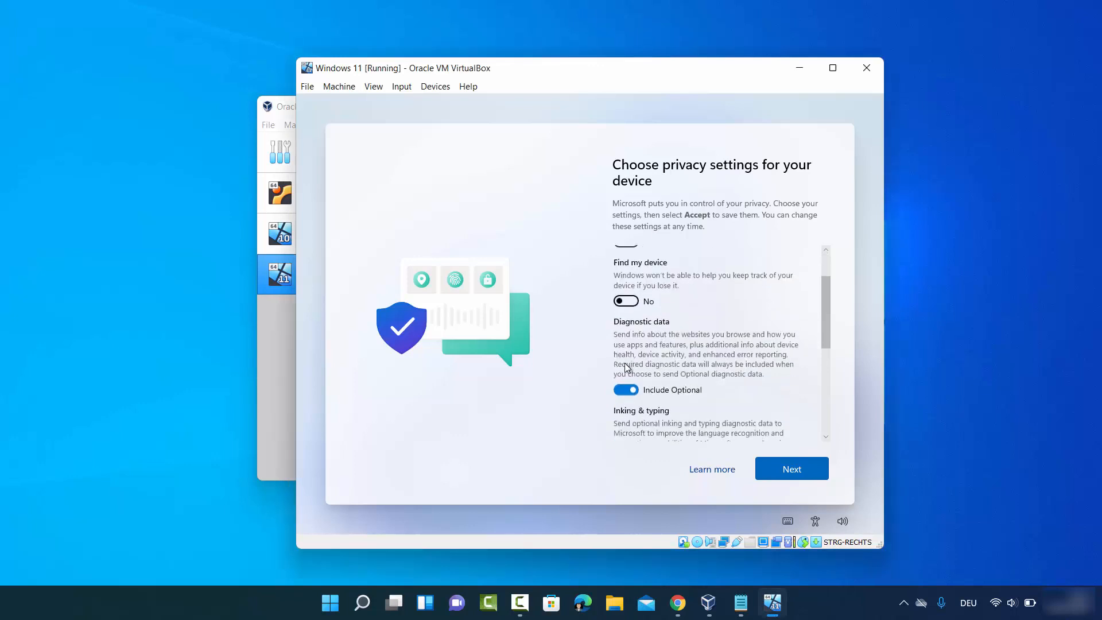
left_click(620, 387)
scroll(618, 385, "down", 1)
scroll(619, 390, "down", 1)
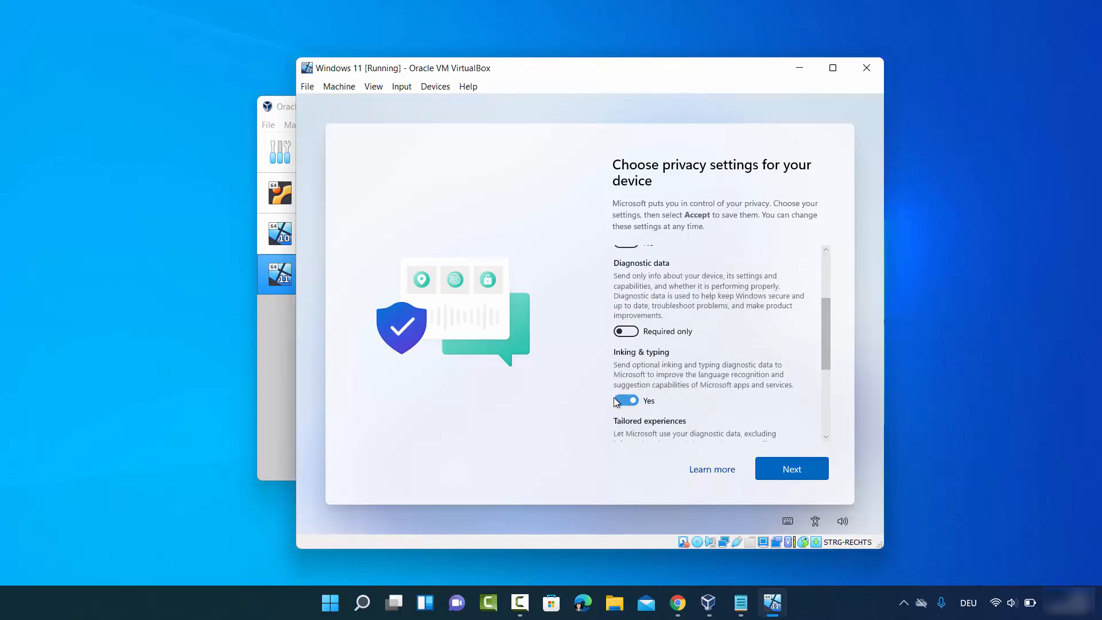
left_click(623, 400)
scroll(620, 402, "down", 2)
left_click(622, 422)
scroll(622, 422, "down", 1)
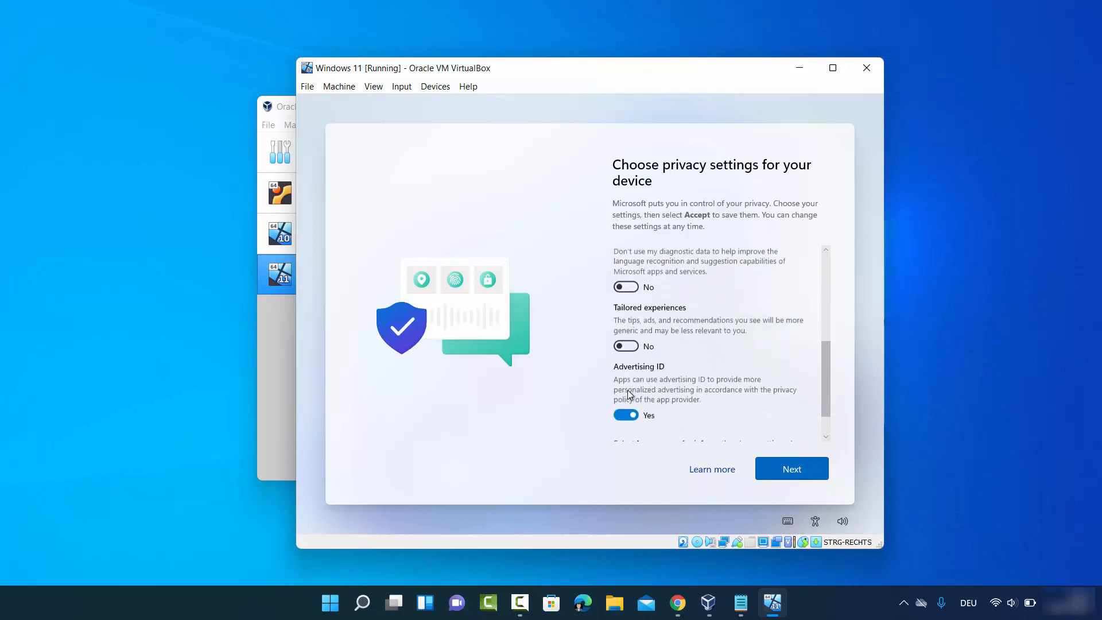
left_click(621, 413)
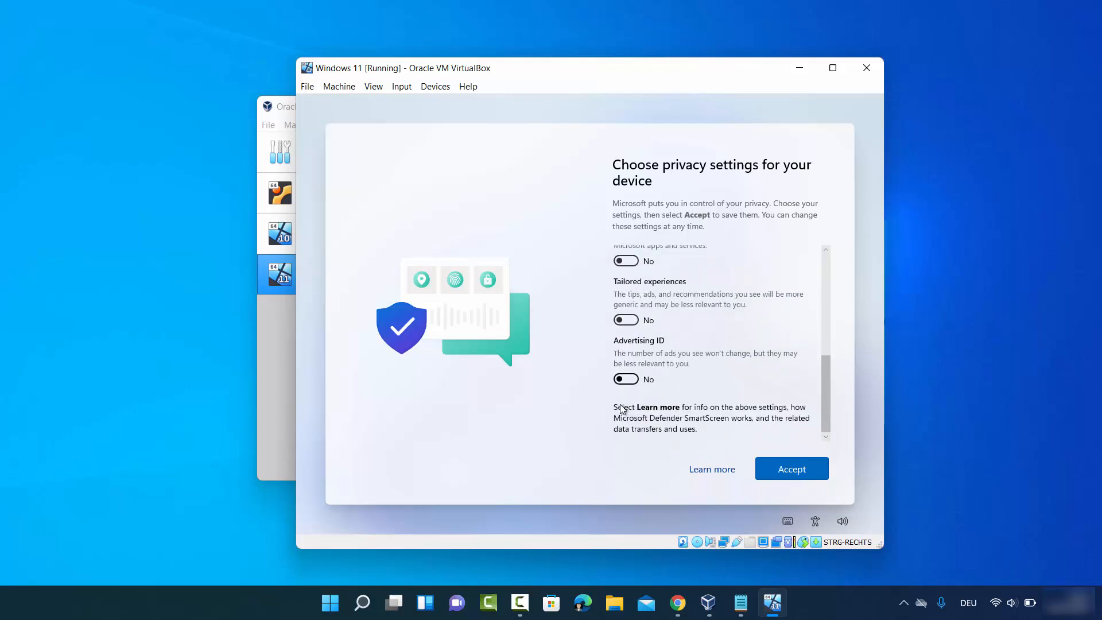
left_click(781, 470)
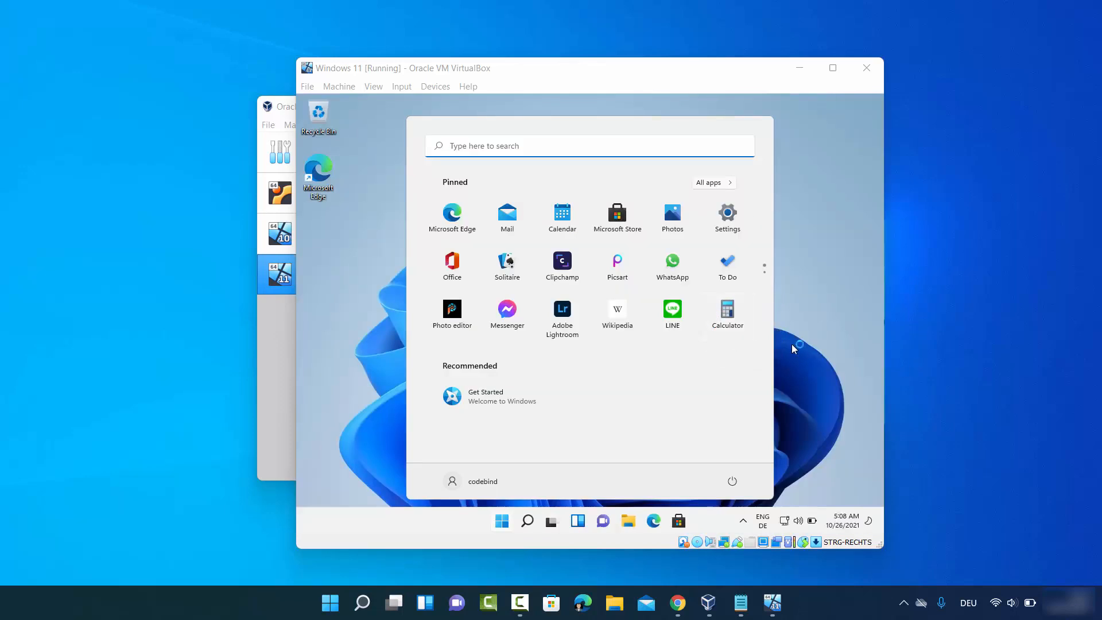
Step: Close the guest's Start menu, maximize the VirtualBox window, and open the Devices menu
left_click(837, 391)
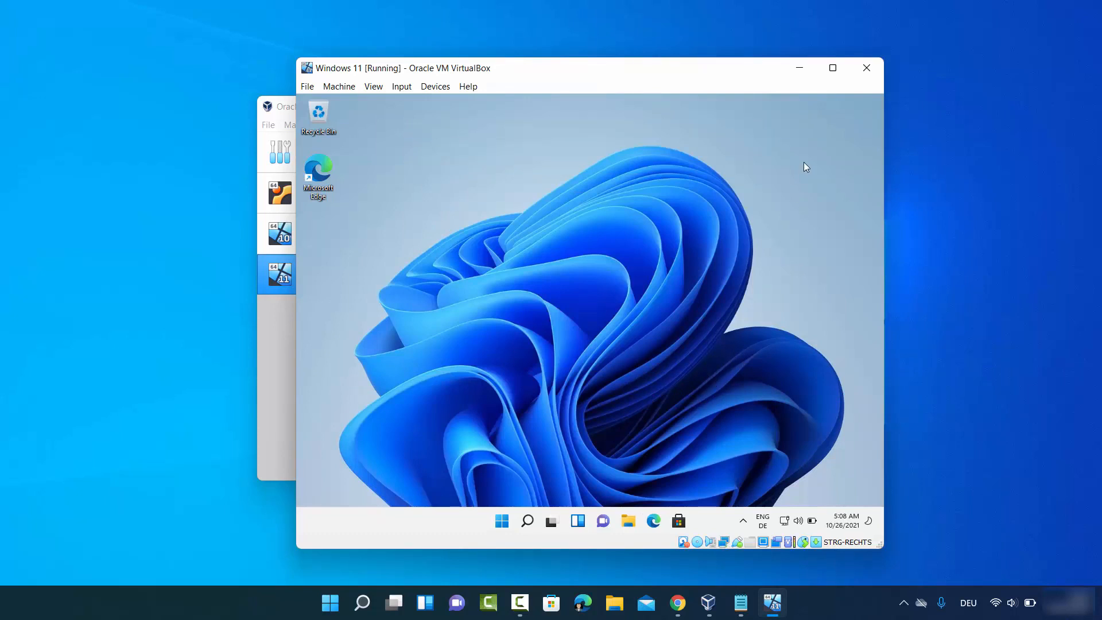
left_click(832, 70)
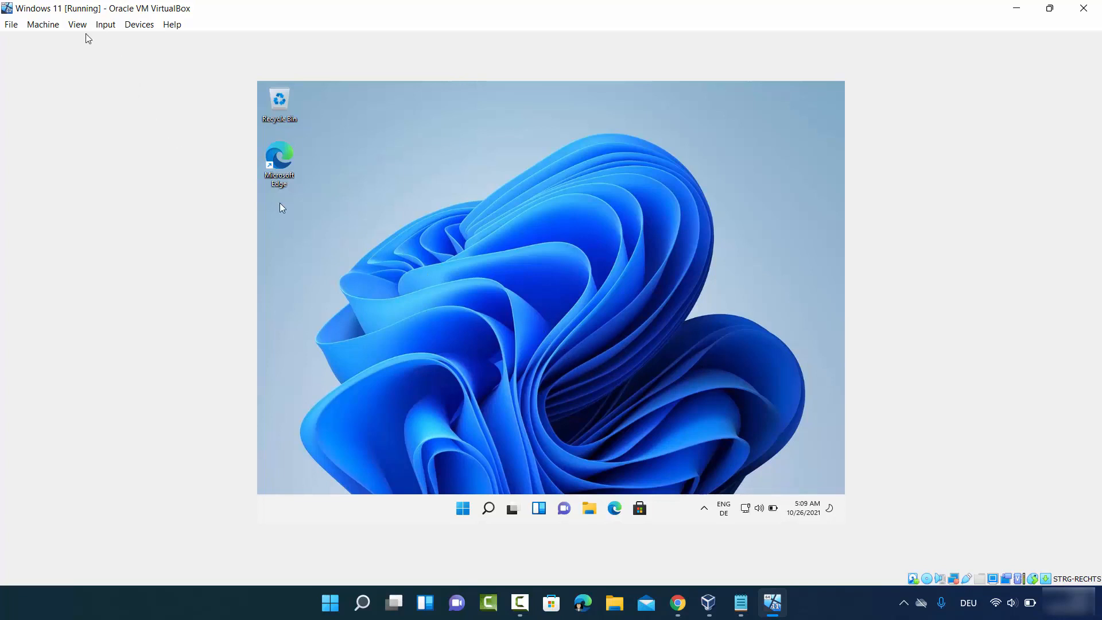
left_click(138, 27)
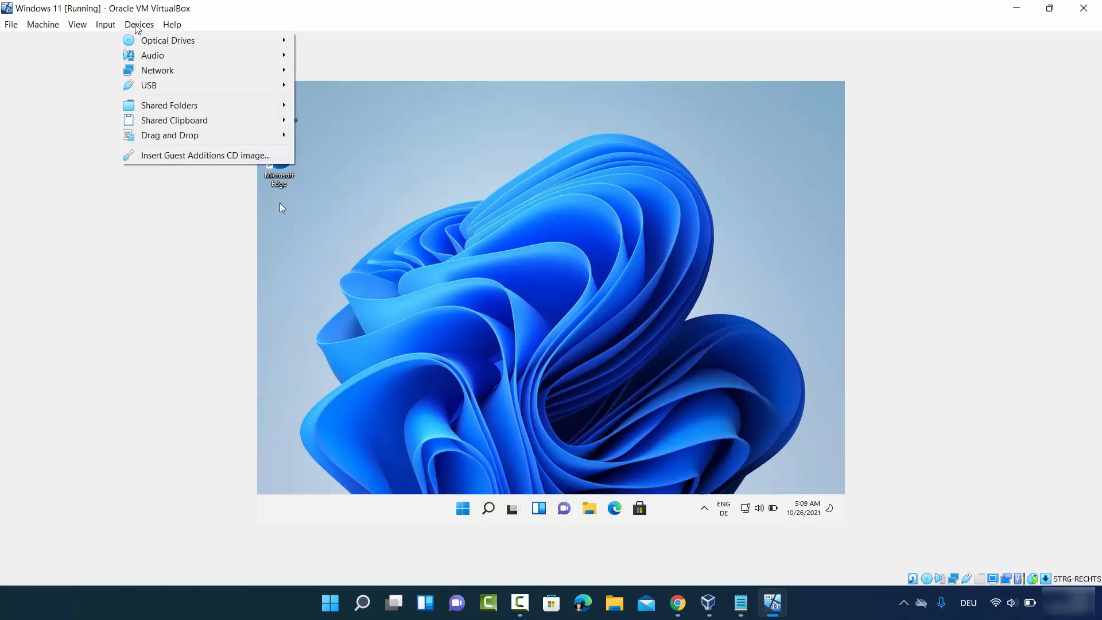
Step: Insert the Guest Additions CD image and open CD Drive (D:) in the guest's File Explorer
left_click(185, 156)
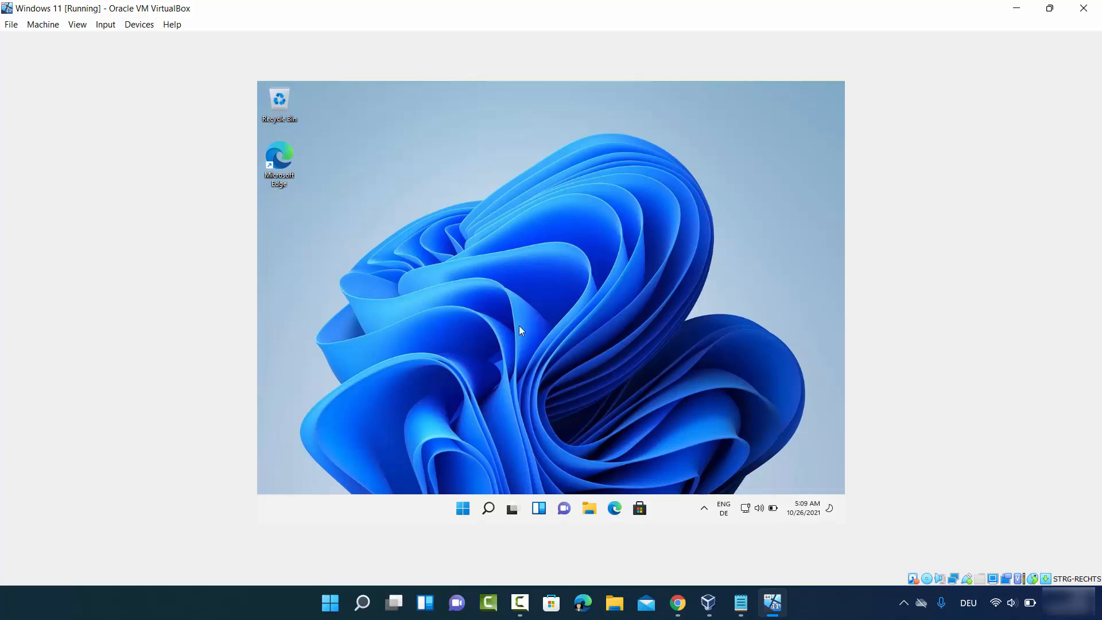
left_click(590, 510)
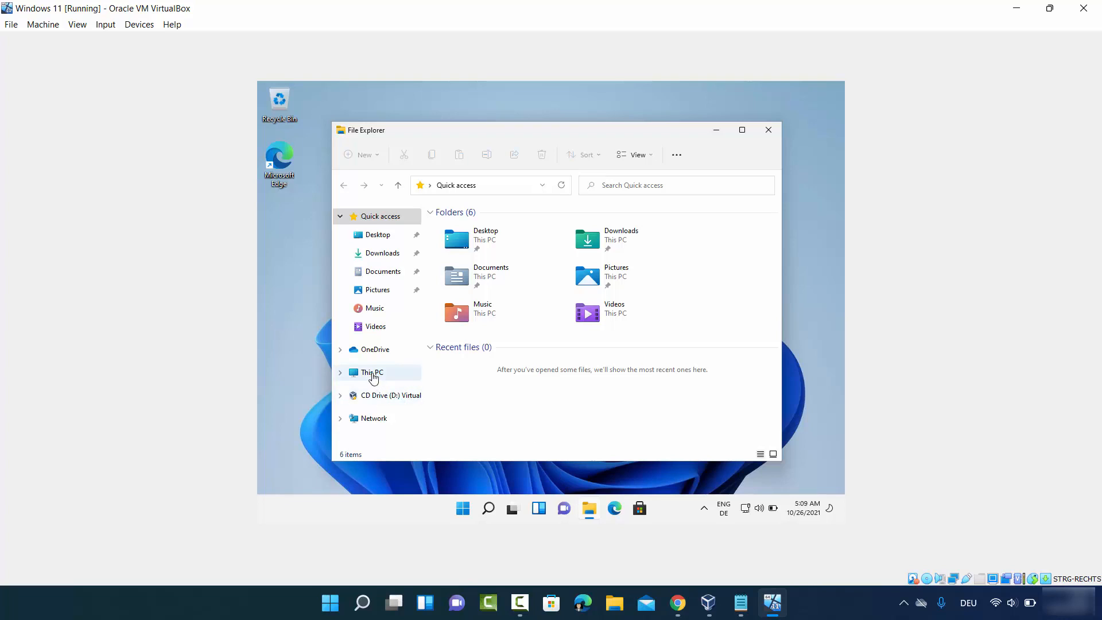
left_click(372, 374)
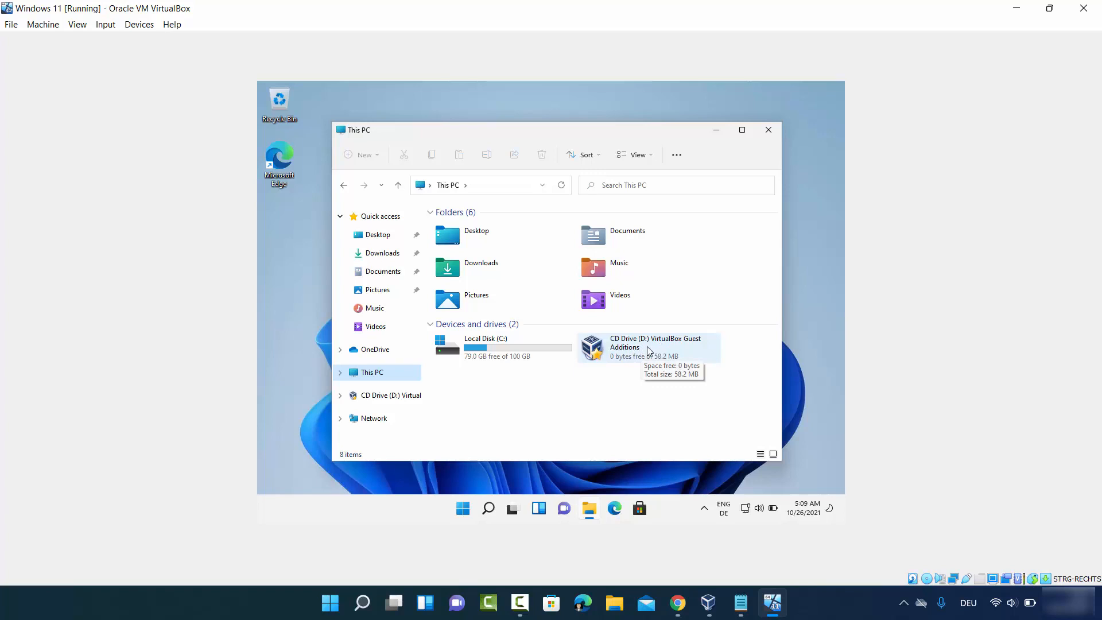
double_click(649, 350)
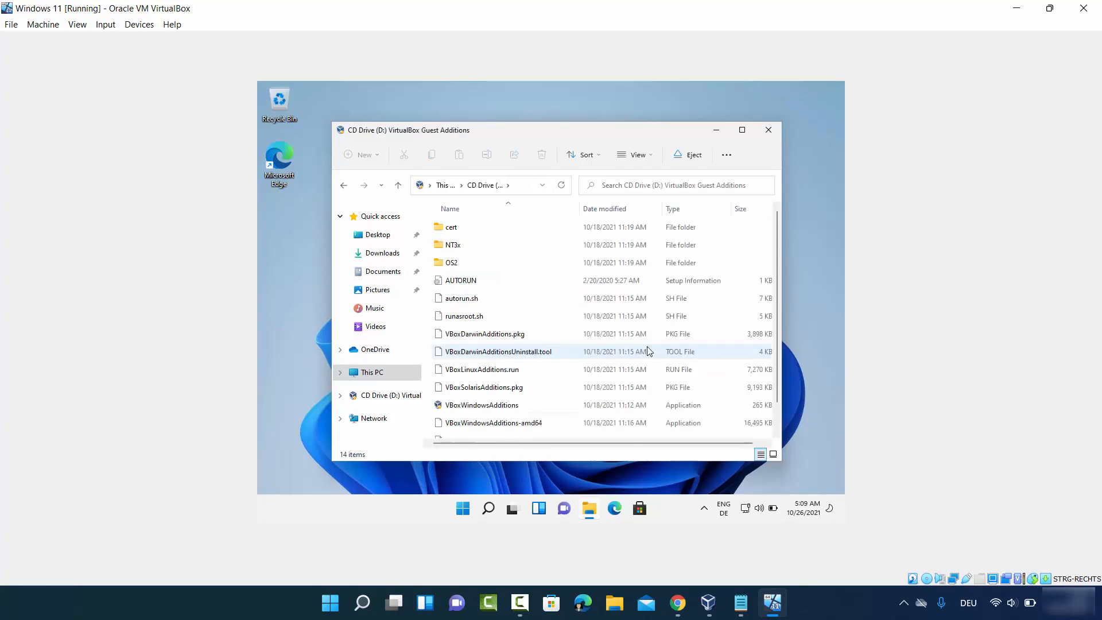
scroll(566, 324, "down", 1)
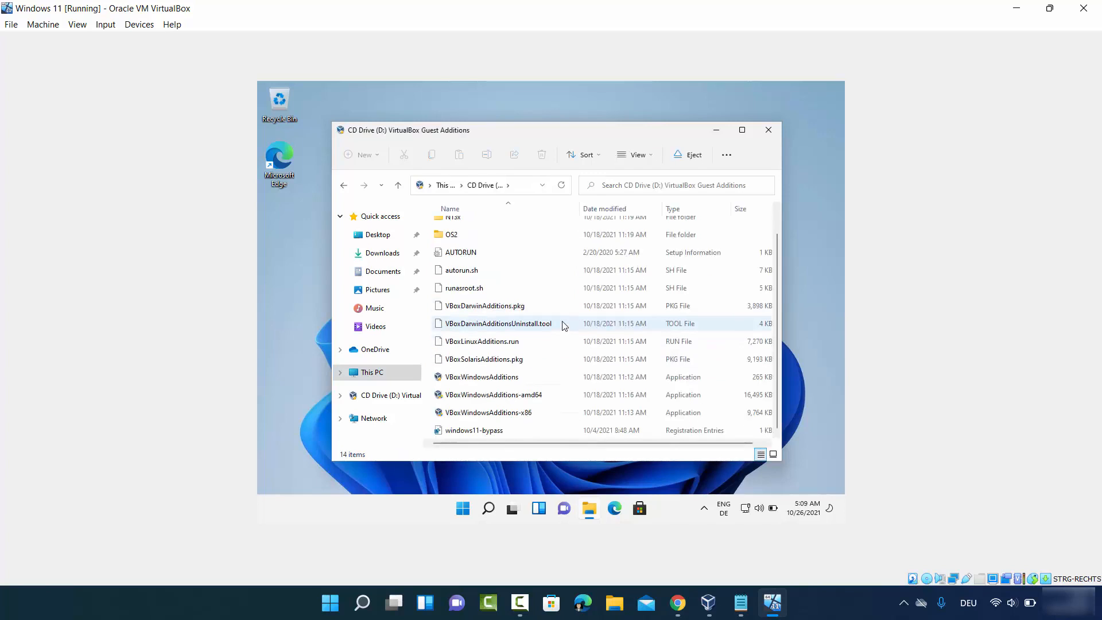
Step: Run VBoxWindowsAdditions and install Guest Additions with the default folder and components, approving the Oracle device software
double_click(499, 379)
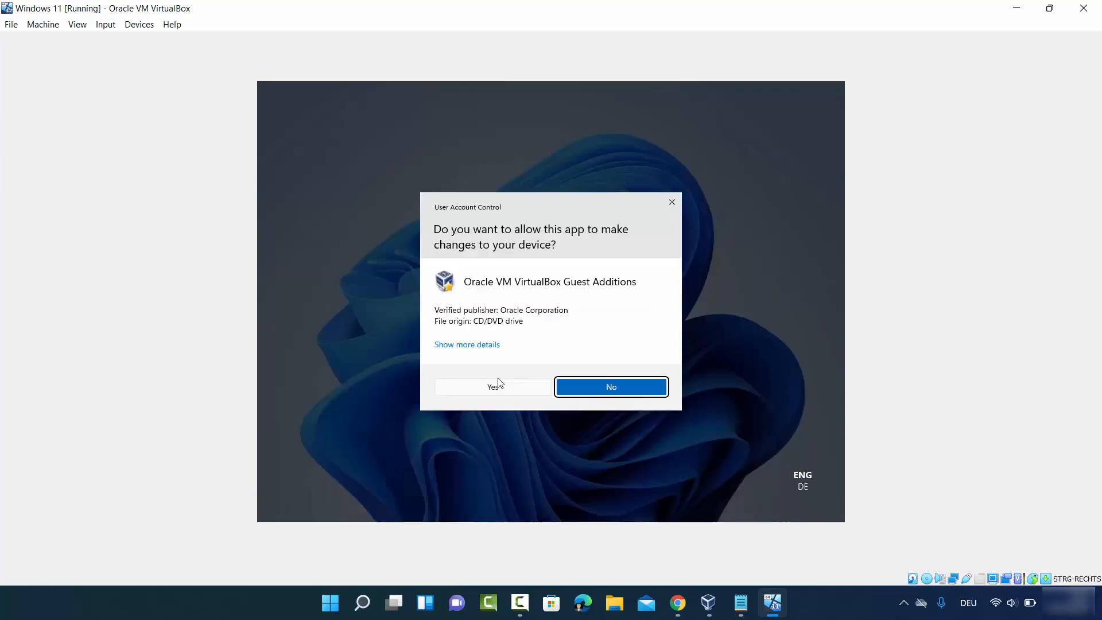
left_click(525, 389)
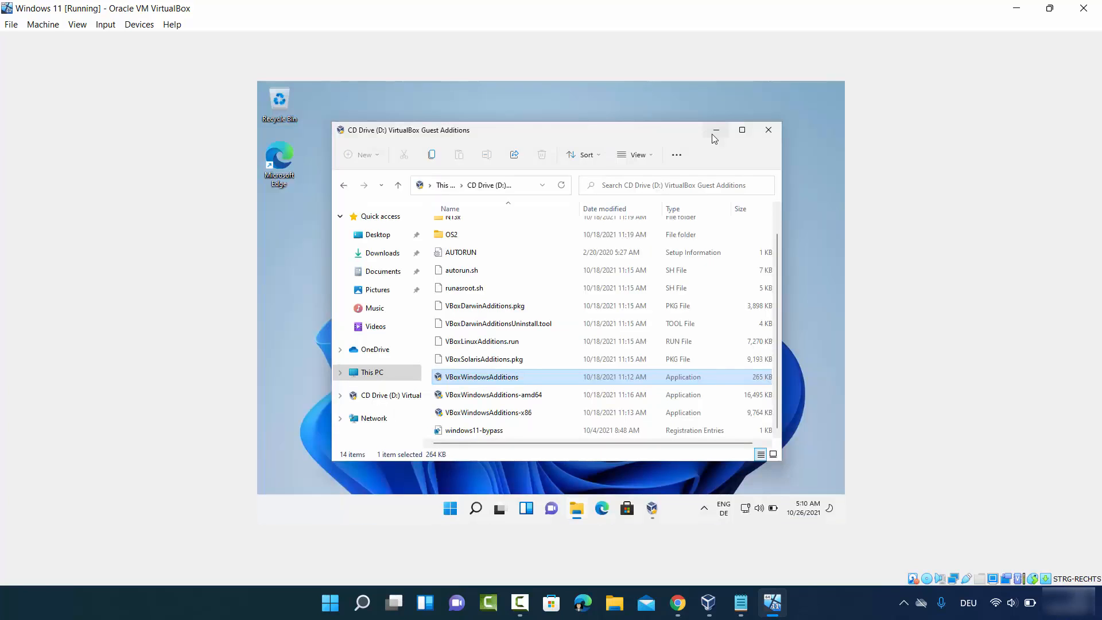
left_click(715, 132)
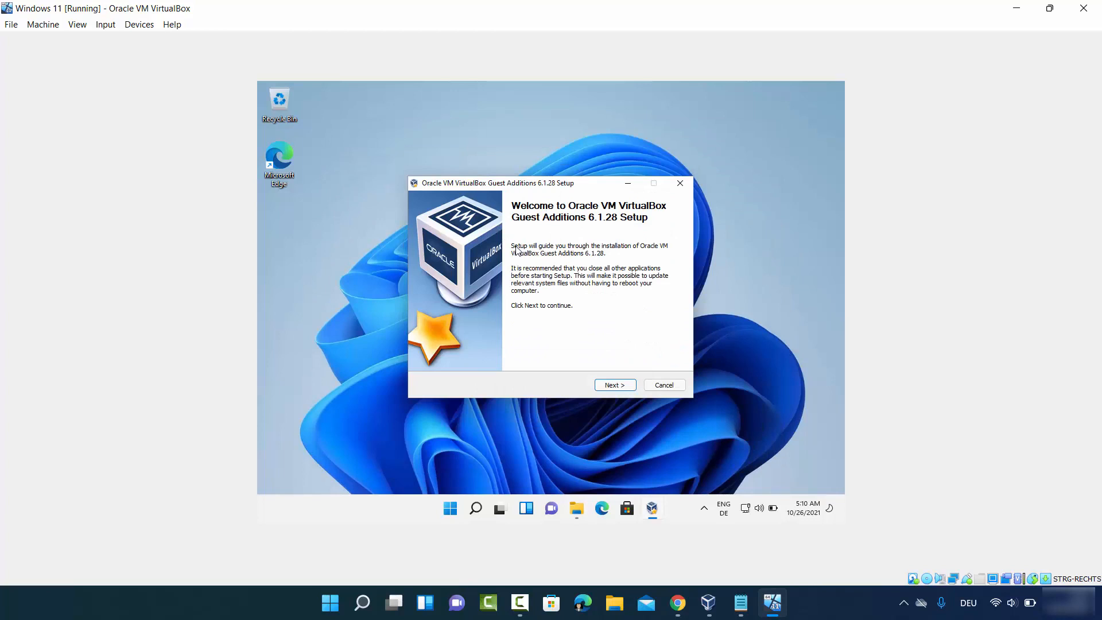
left_click(610, 384)
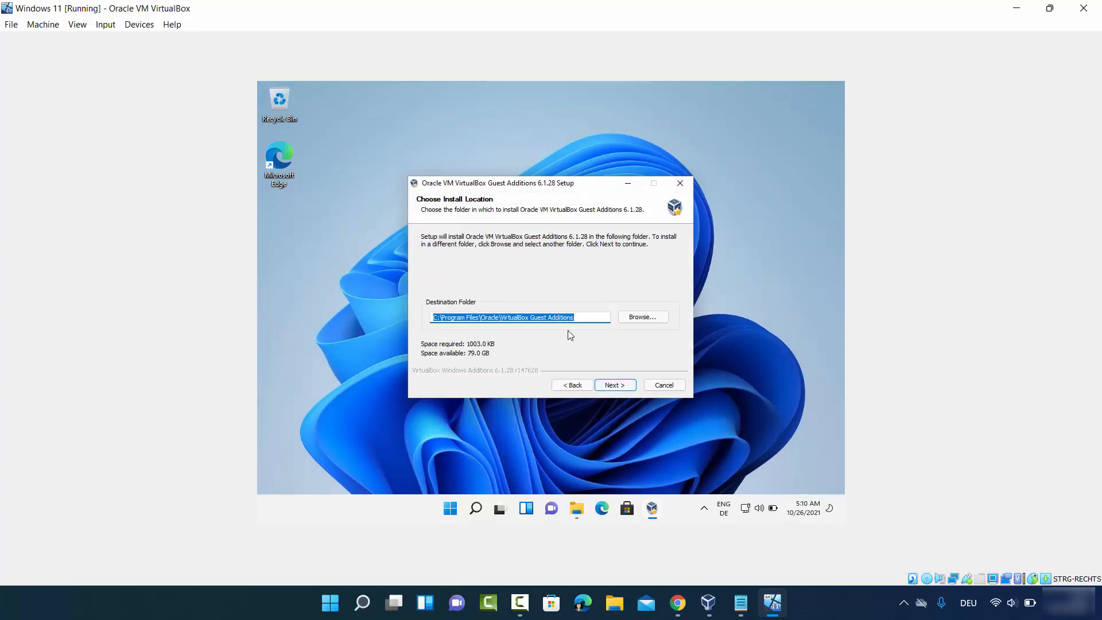
left_click(612, 385)
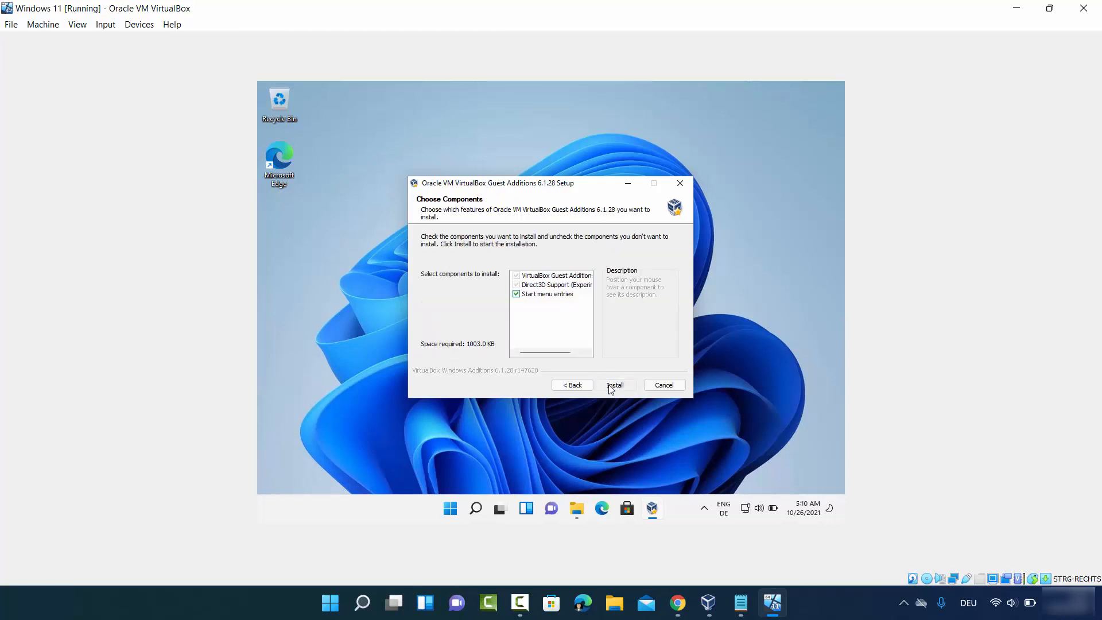
left_click(609, 386)
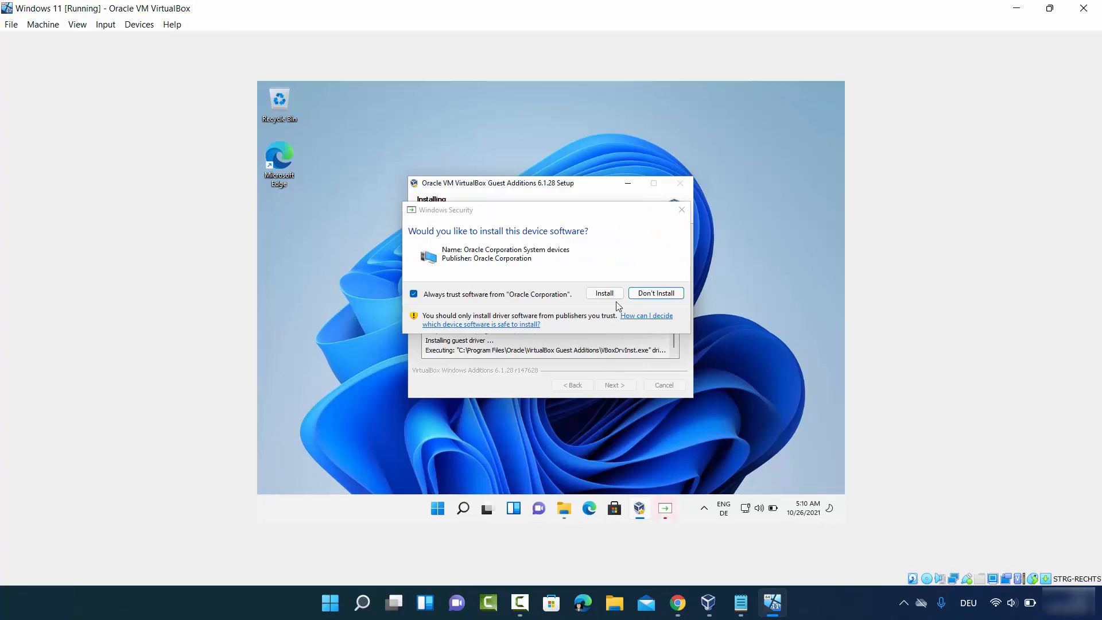
left_click(603, 294)
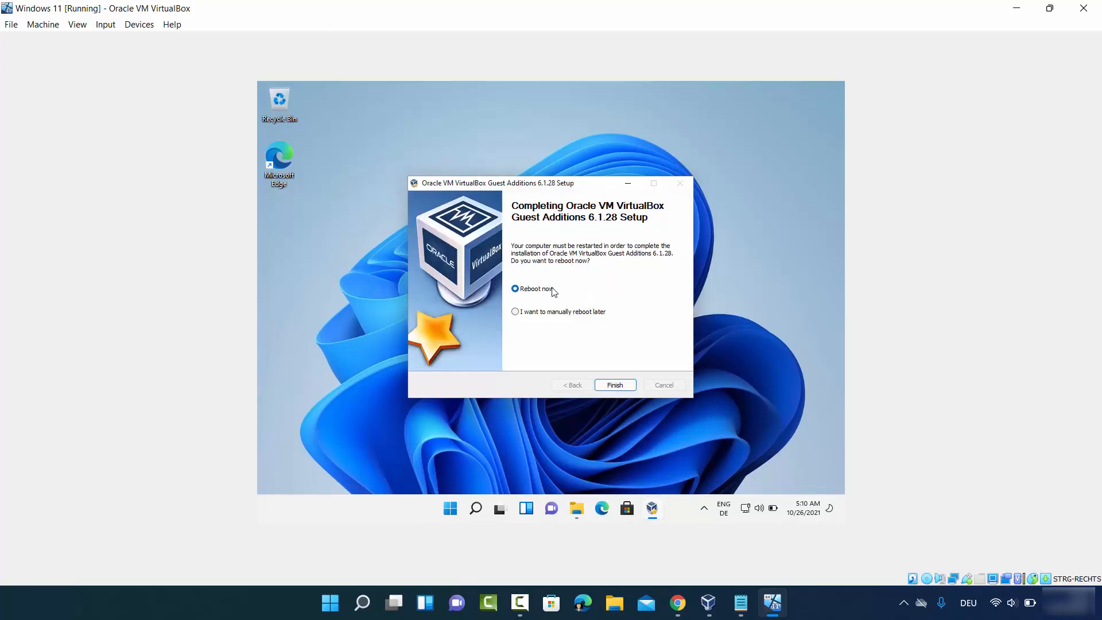
Step: Finish setup with Reboot now, sign back in with the account password, and maximize the VM window
left_click(611, 384)
left_click(615, 386)
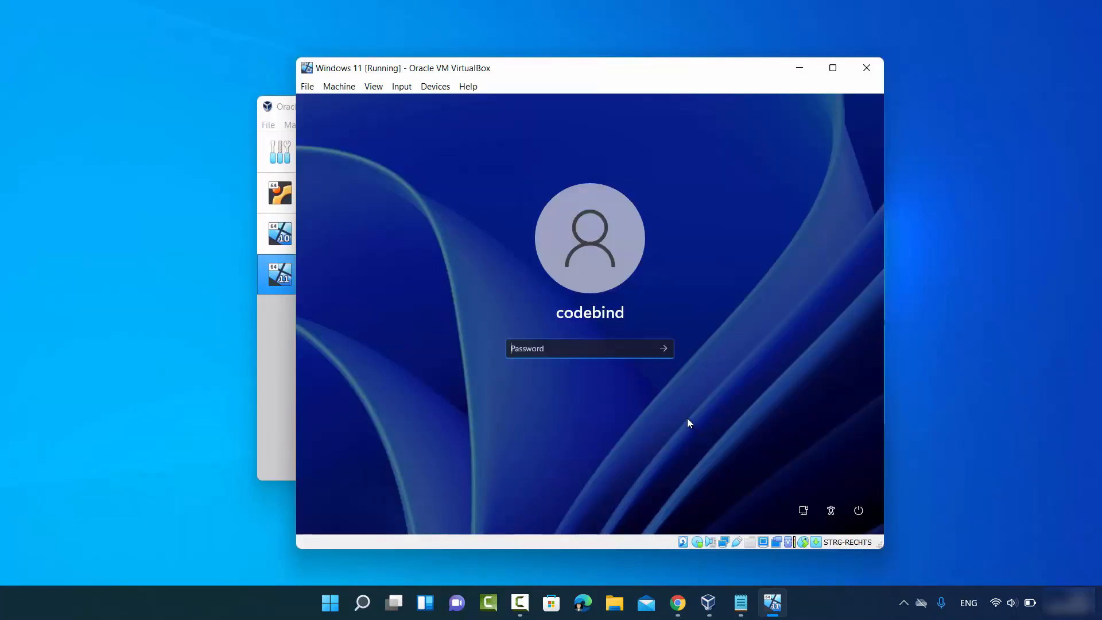
type("*******")
key("Return")
left_click(999, 465)
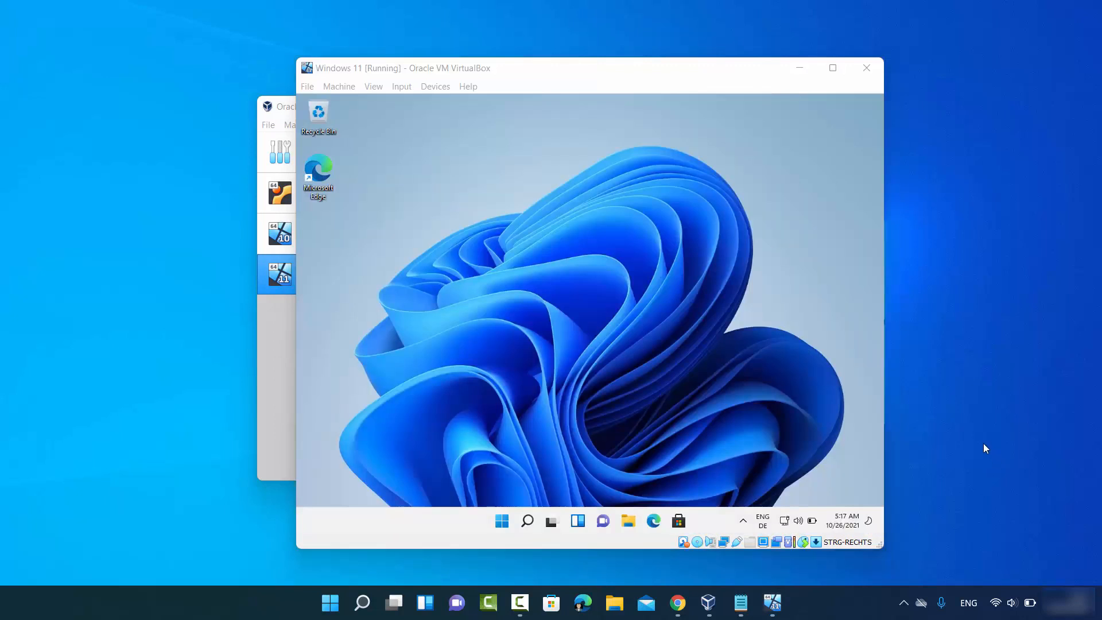
left_click(833, 72)
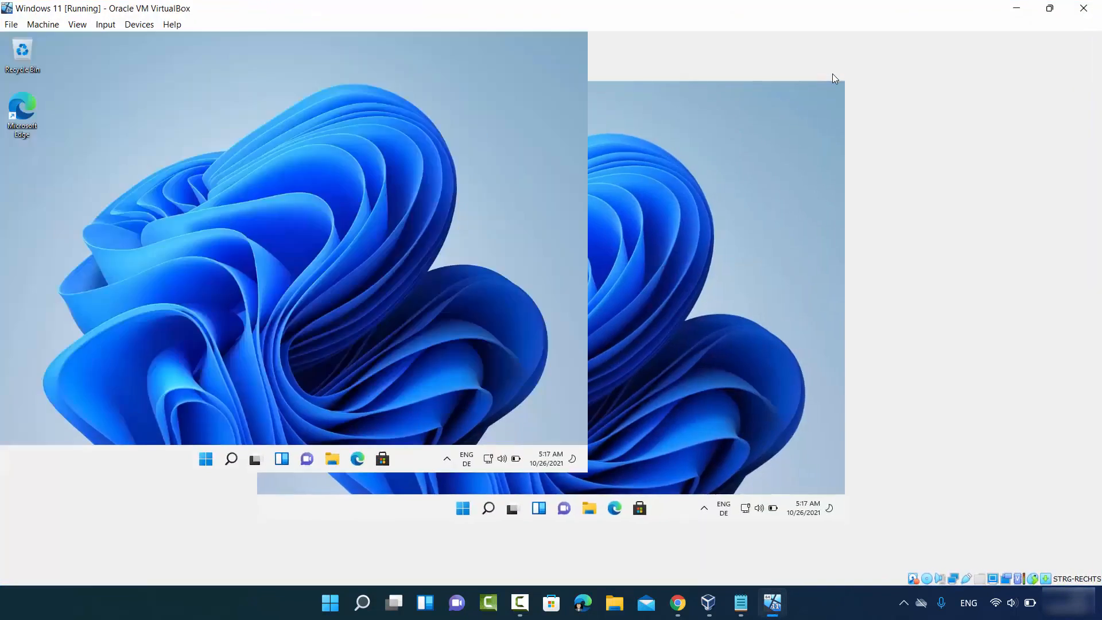